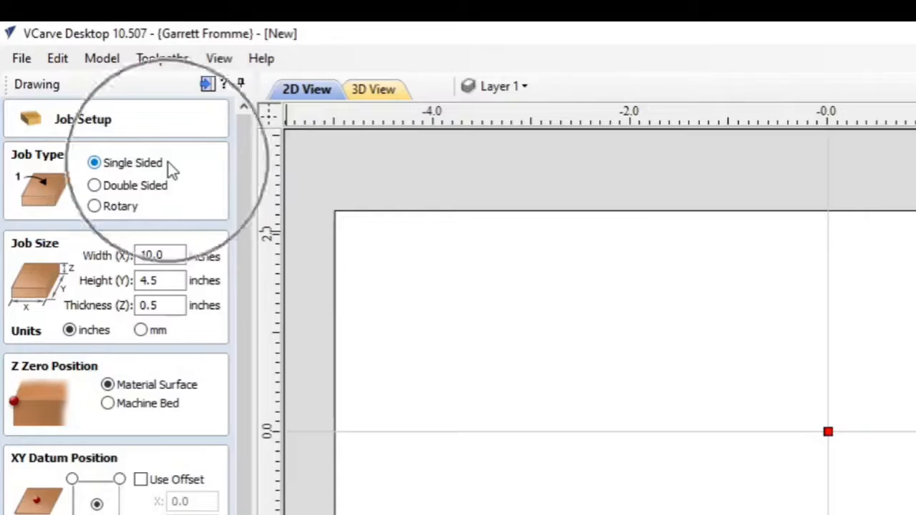
Step: Keep the modeling resolution at High (3 x Slower) and accept the single-sided job setup
key(ctrl)
key(ctrl)
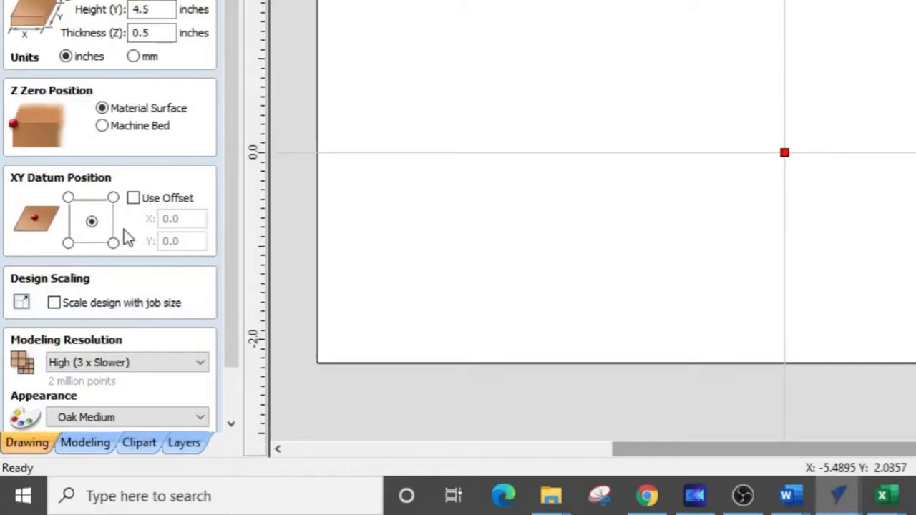
drag(230, 335, 231, 388)
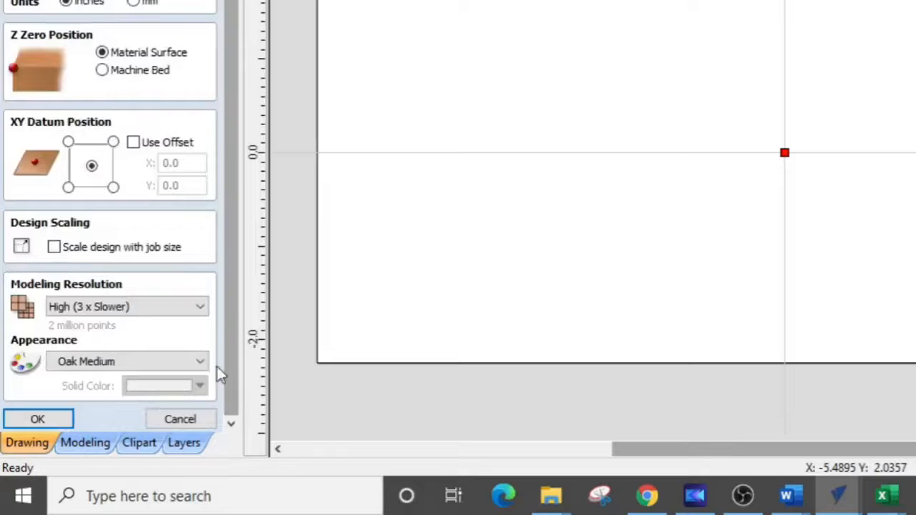
click(140, 307)
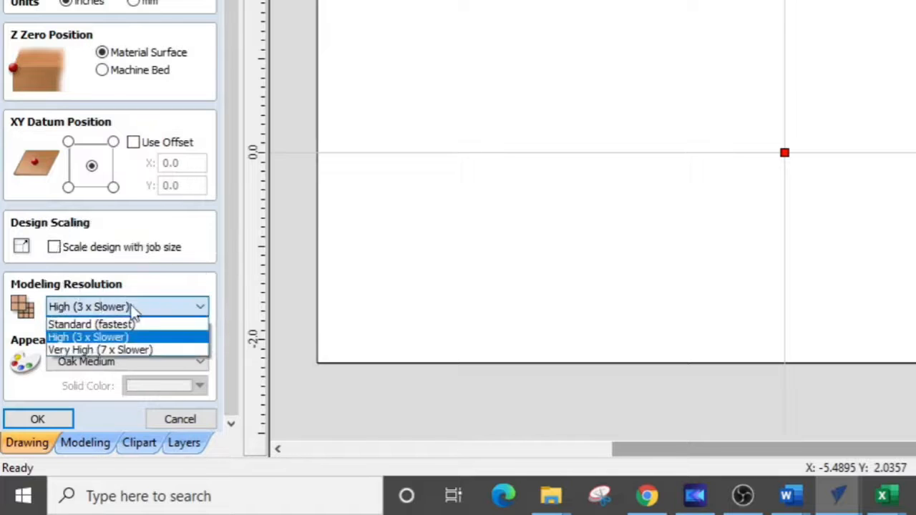
click(116, 340)
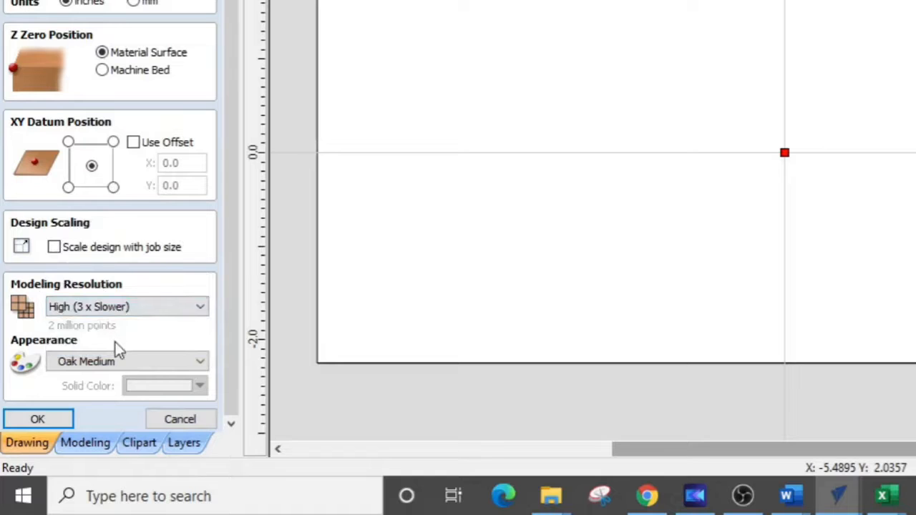
click(37, 419)
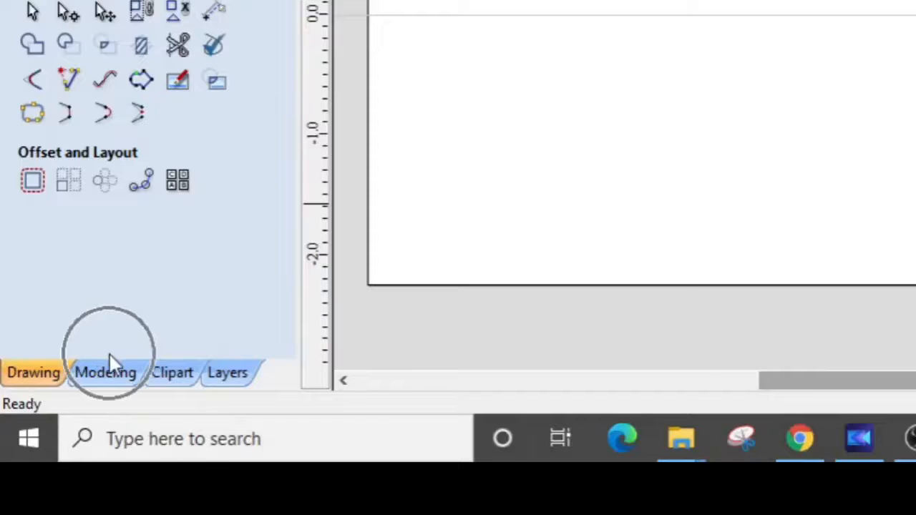
Step: Check the local clipart file sources, and open the Clipart folder in the clipart library
click(172, 373)
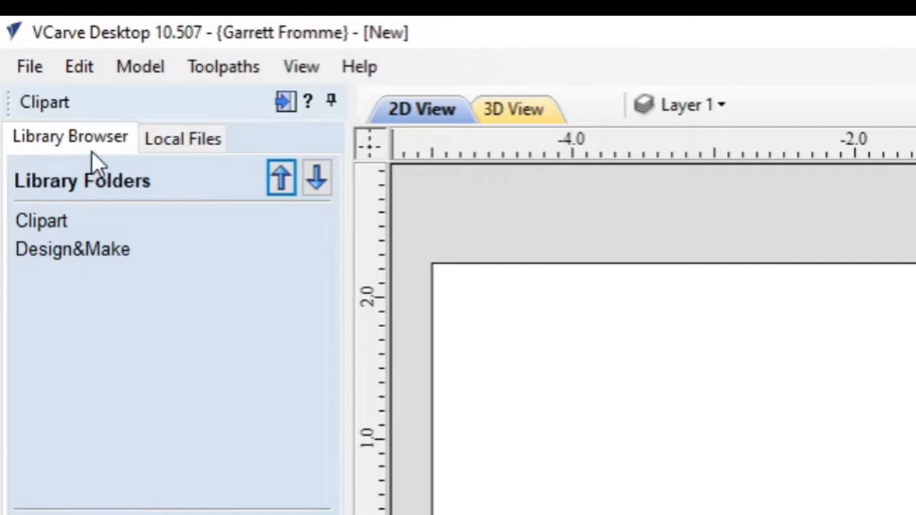
click(183, 140)
click(141, 263)
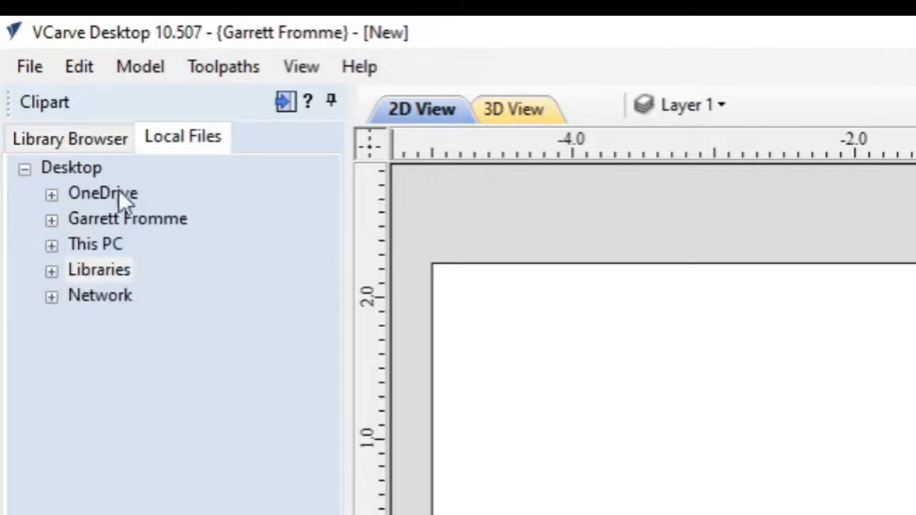
click(70, 143)
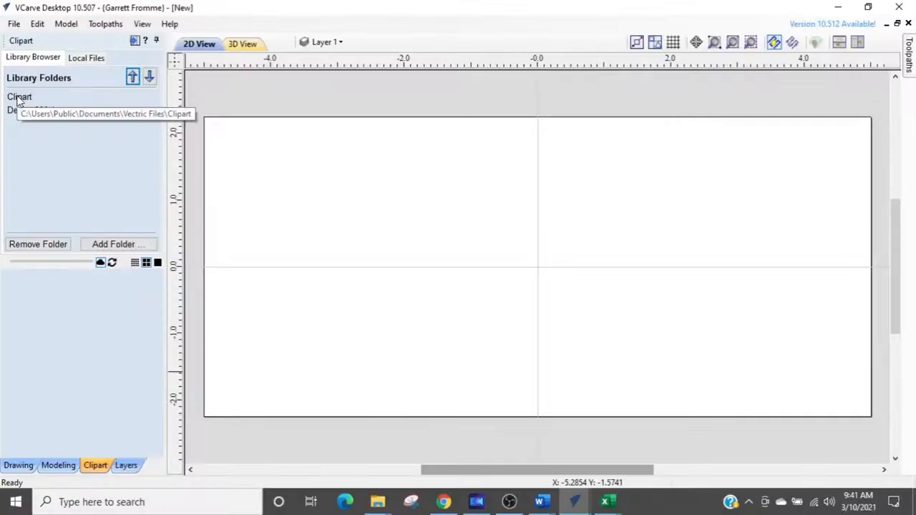
click(34, 221)
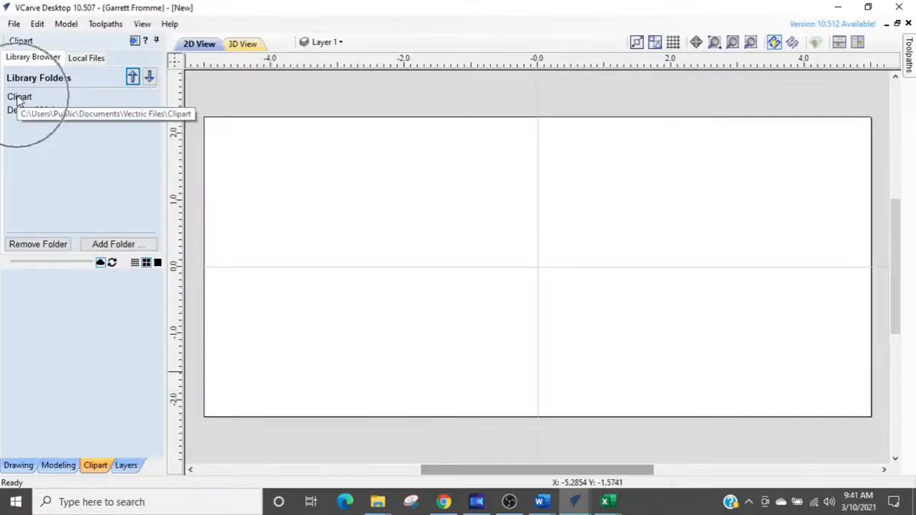
click(19, 98)
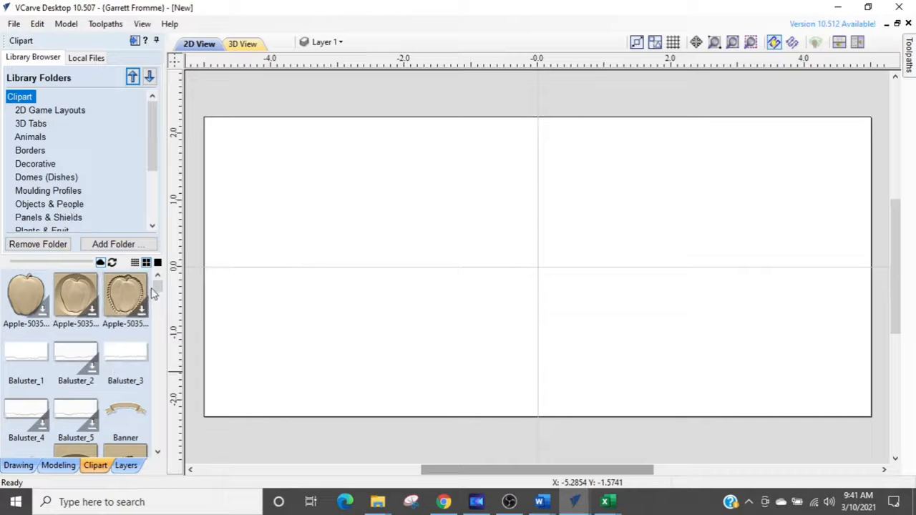
Step: Look through the general clipart models and open the Animals folder of the clipart library
mouse_move(157, 290)
mouse_down()
mouse_move(153, 346)
mouse_move(159, 281)
mouse_up()
key(ctrl)
mouse_move(158, 288)
mouse_down()
mouse_move(159, 308)
mouse_move(160, 298)
mouse_up()
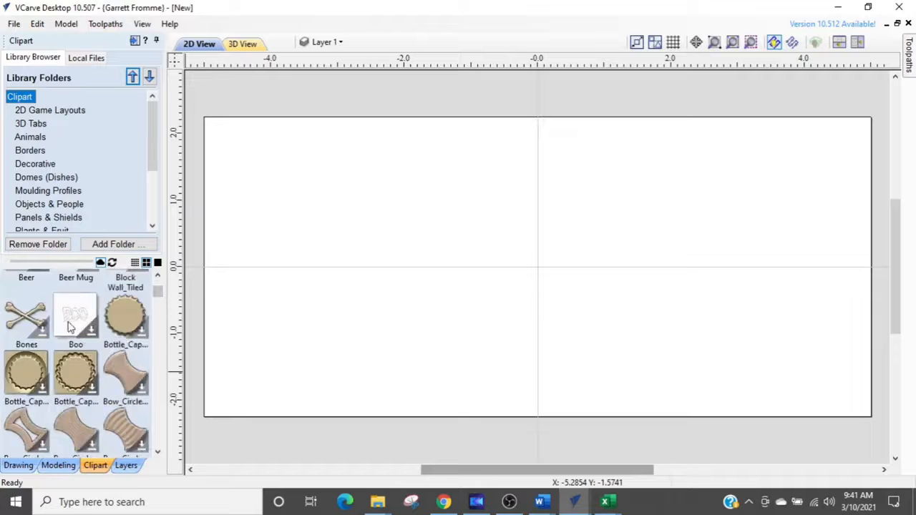
scroll(75, 318, up, 1)
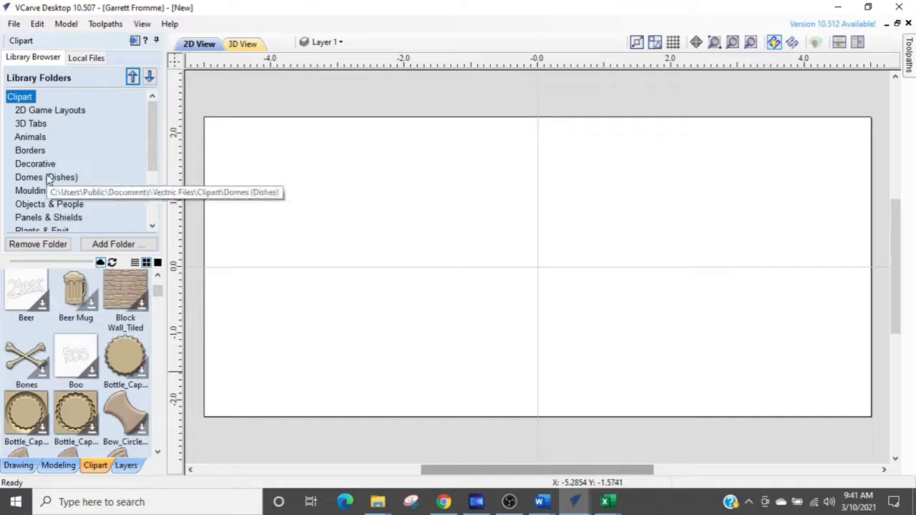
click(36, 137)
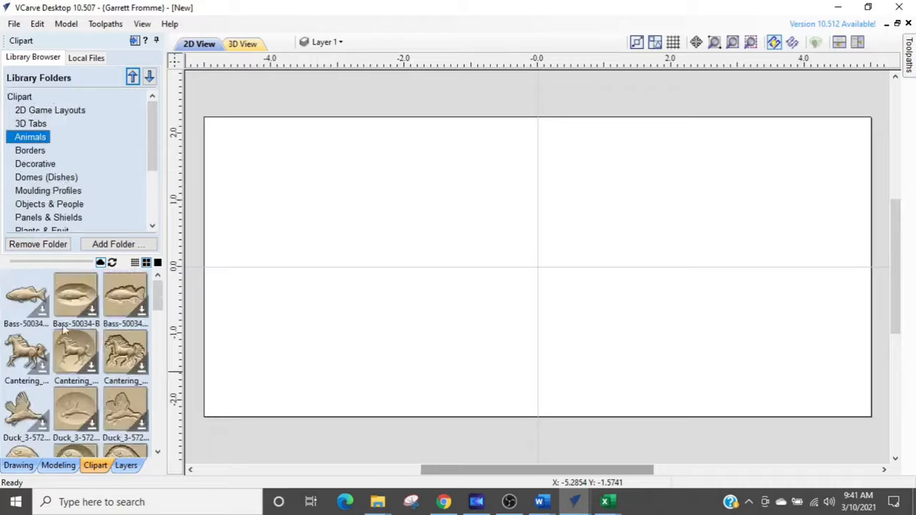
drag(159, 299, 160, 305)
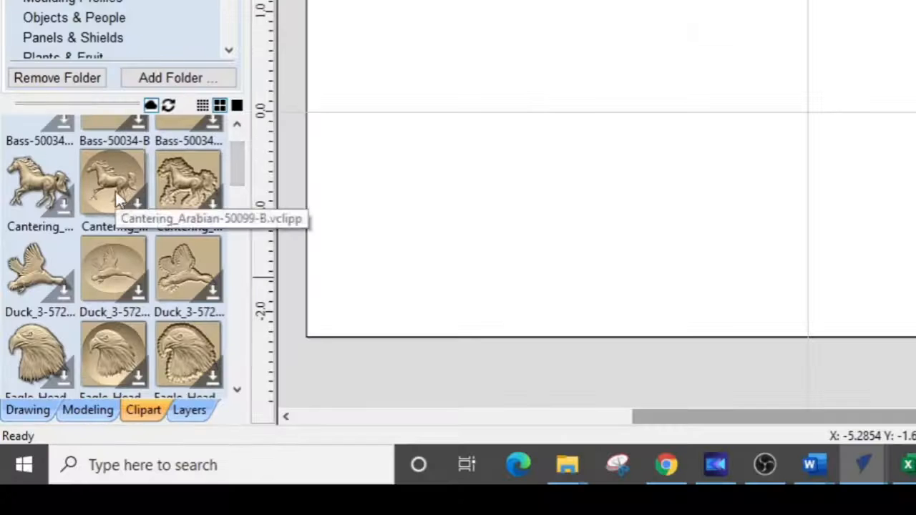
Step: Place the dished rooster model Rooster3-50731-B from the Animals clipart onto the material in the 2D view
key(ctrl)
key(ctrl)
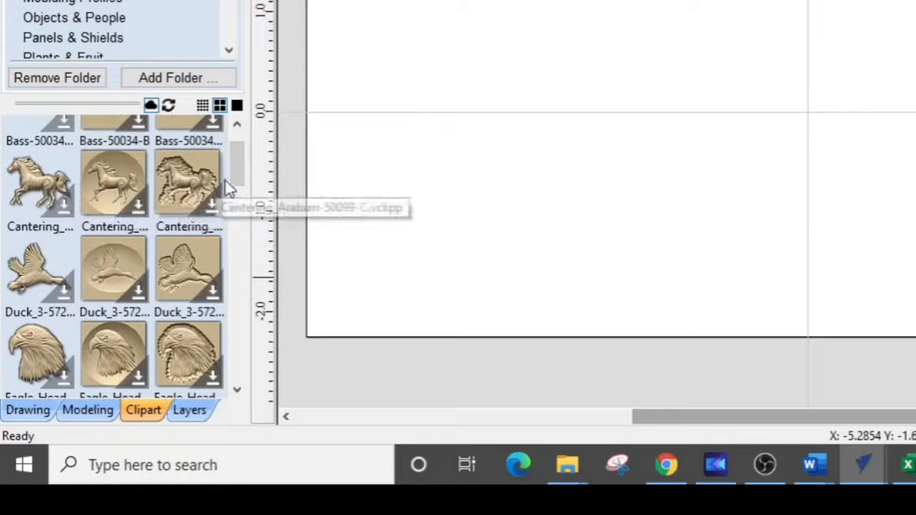
drag(243, 177, 249, 304)
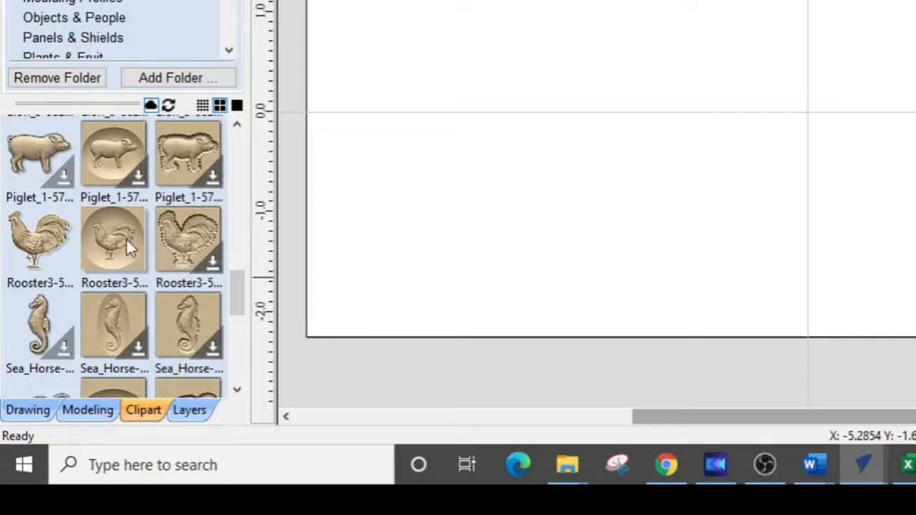
click(134, 193)
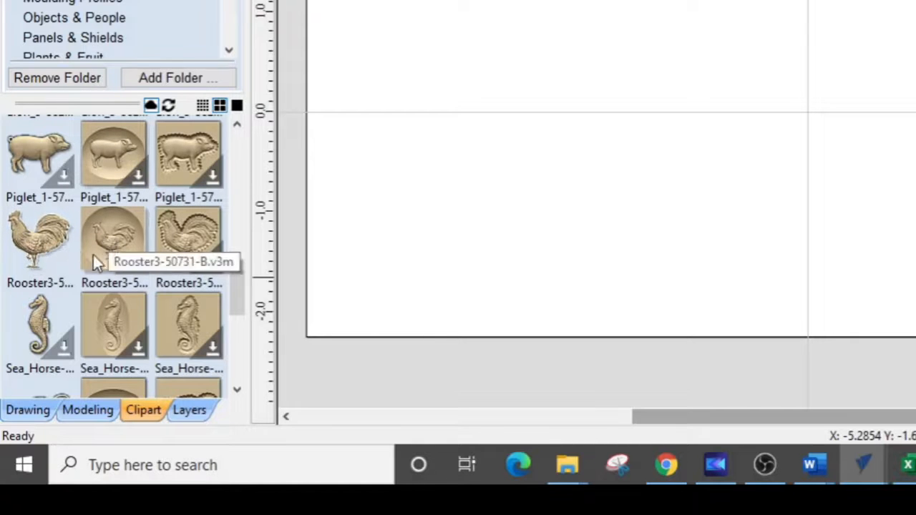
click(116, 271)
drag(116, 269, 600, 151)
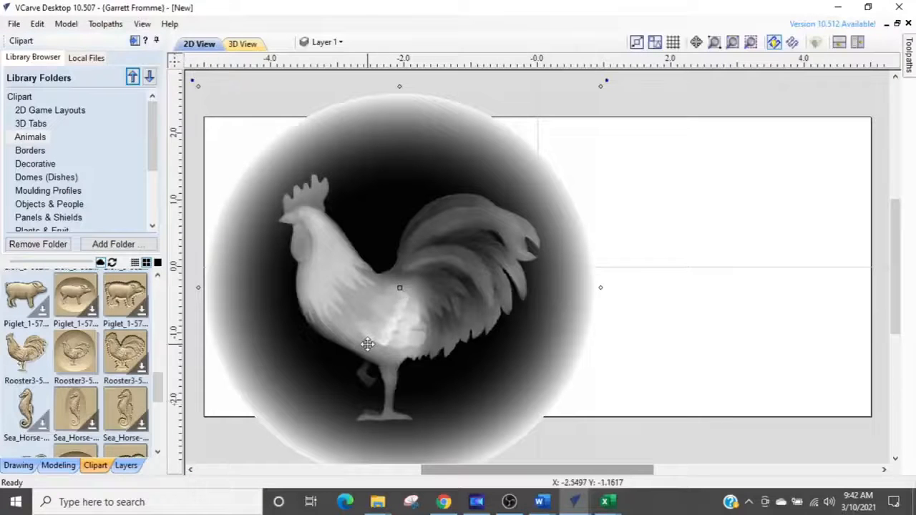
Step: Center the rooster model on the material both horizontally and vertically with the alignment tools
scroll(368, 343, down, 1)
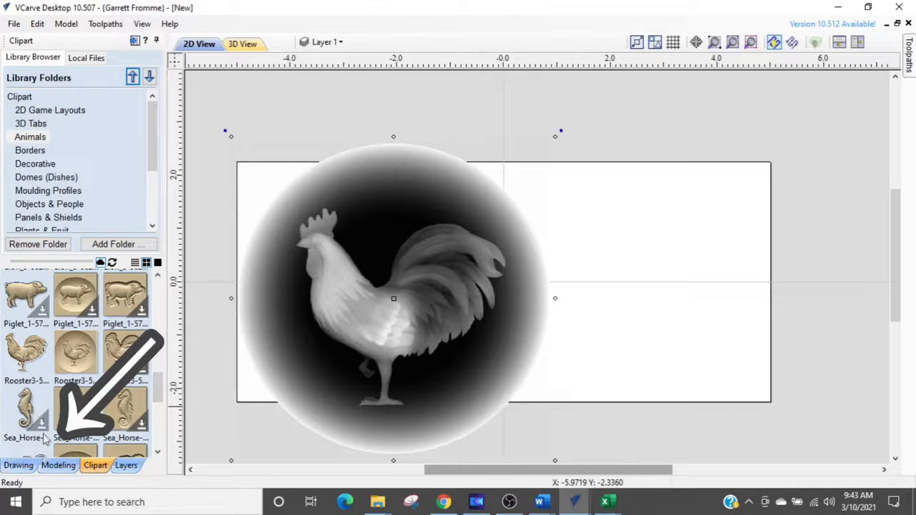
click(18, 465)
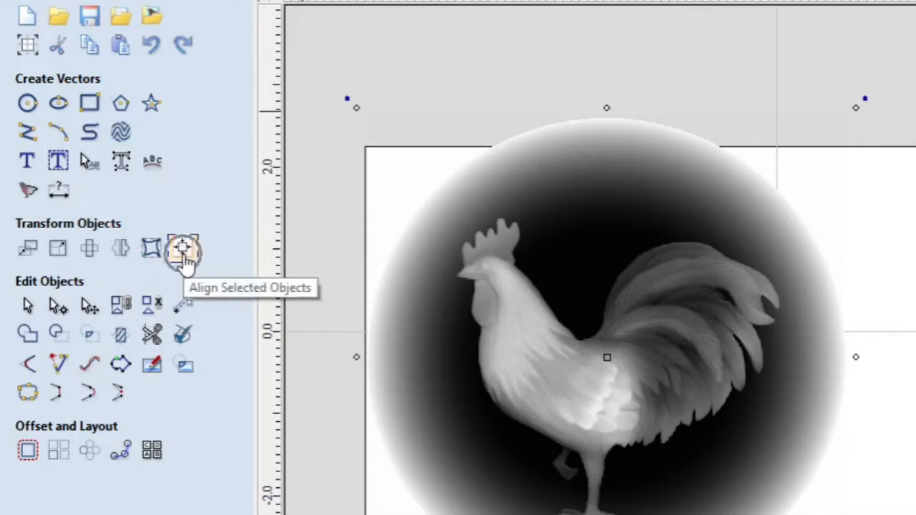
click(183, 258)
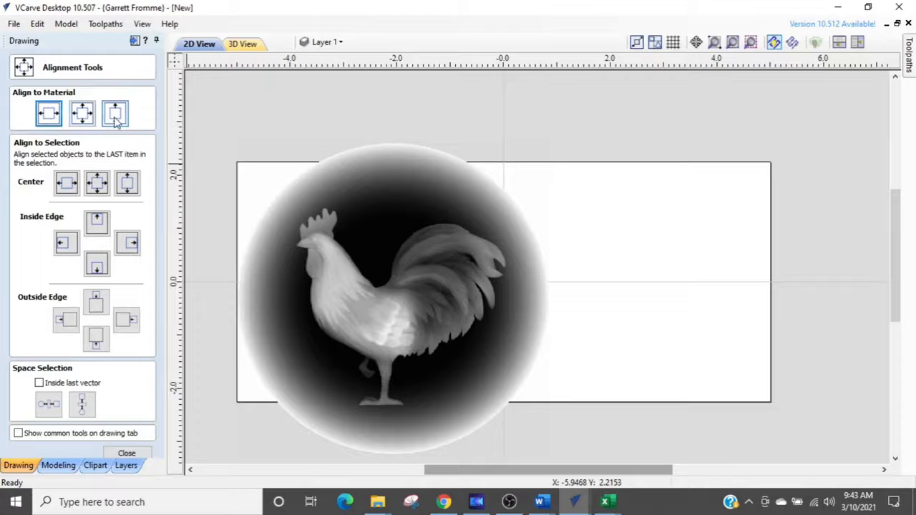
click(48, 114)
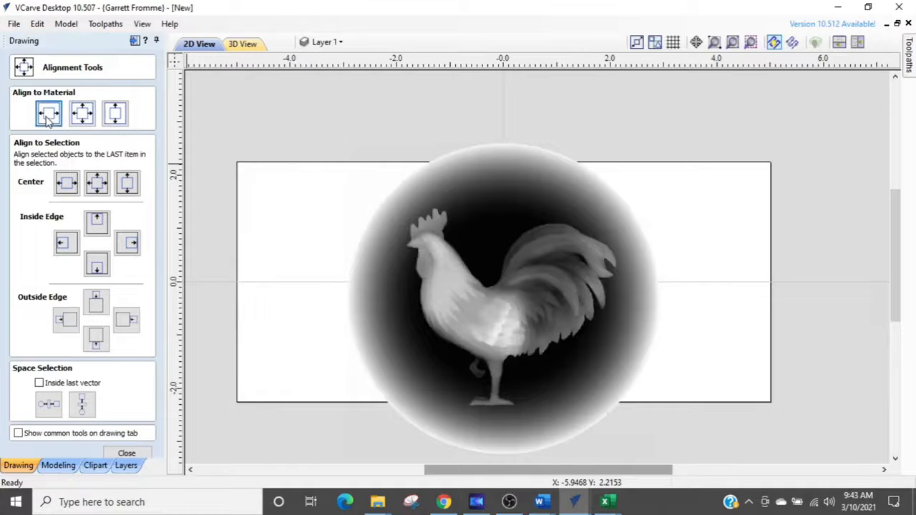
click(117, 115)
click(83, 114)
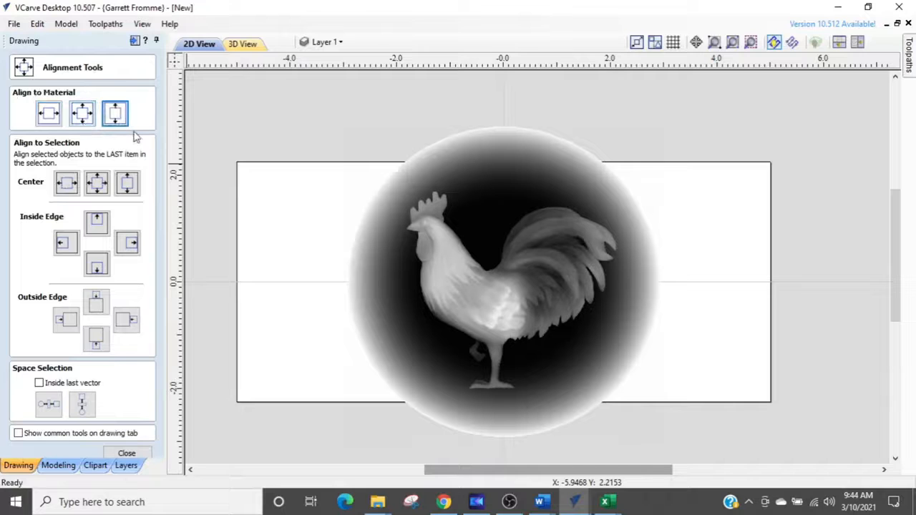
click(82, 113)
click(125, 454)
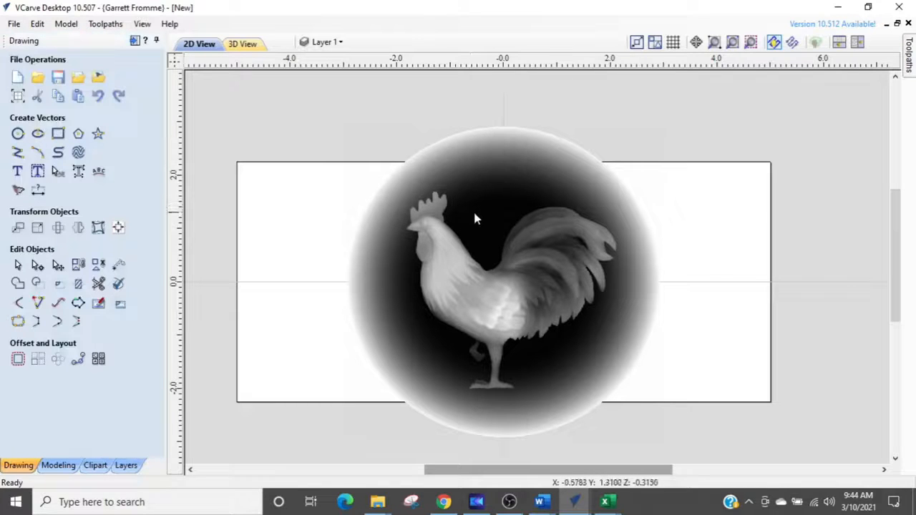
Step: Scale the rooster model down proportionally about its center to about 4.03 inches wide and high, within the material's edges
click(481, 215)
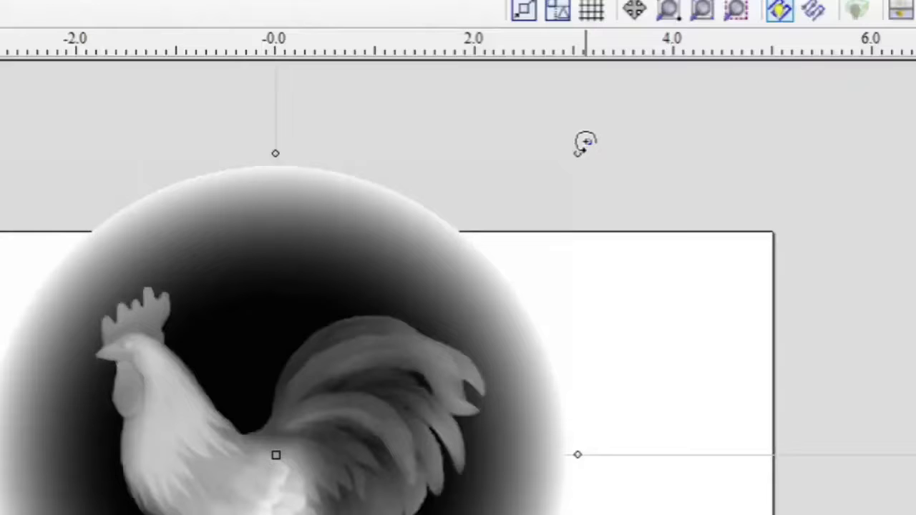
drag(586, 142, 648, 245)
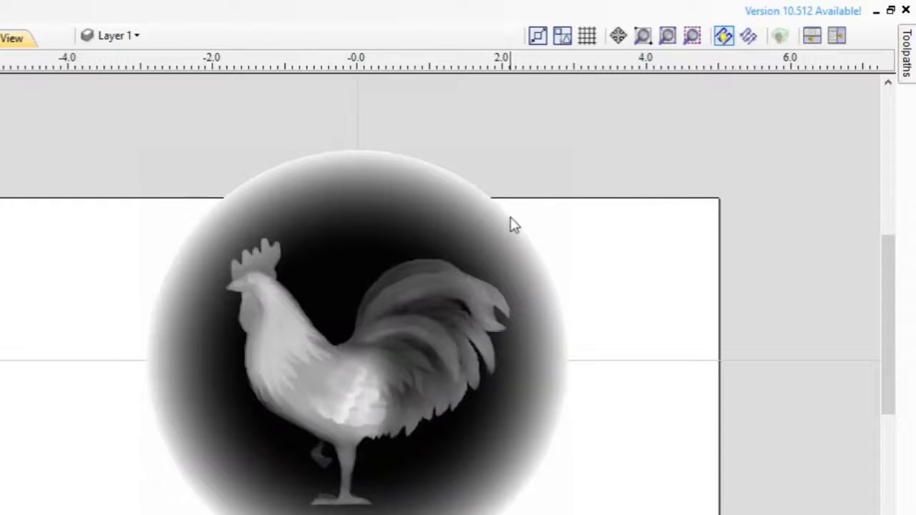
click(472, 241)
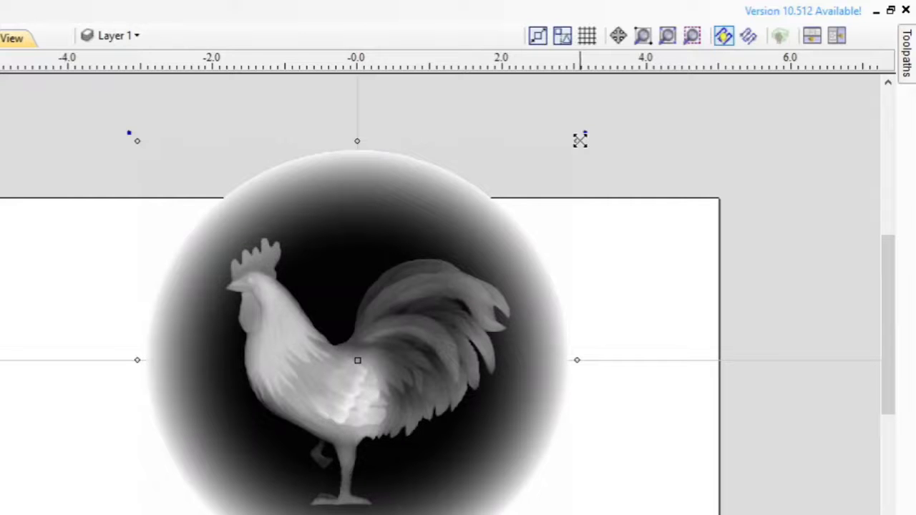
drag(580, 141, 564, 163)
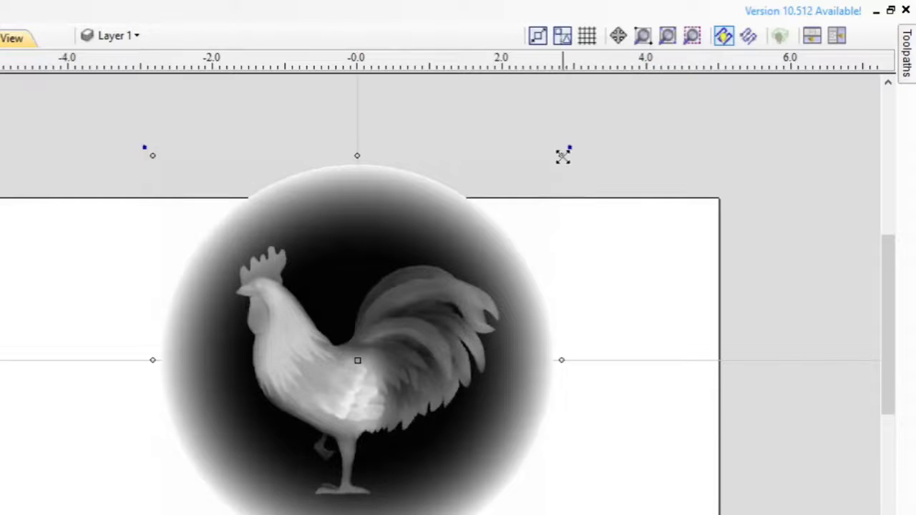
drag(562, 155, 430, 295)
drag(409, 321, 462, 297)
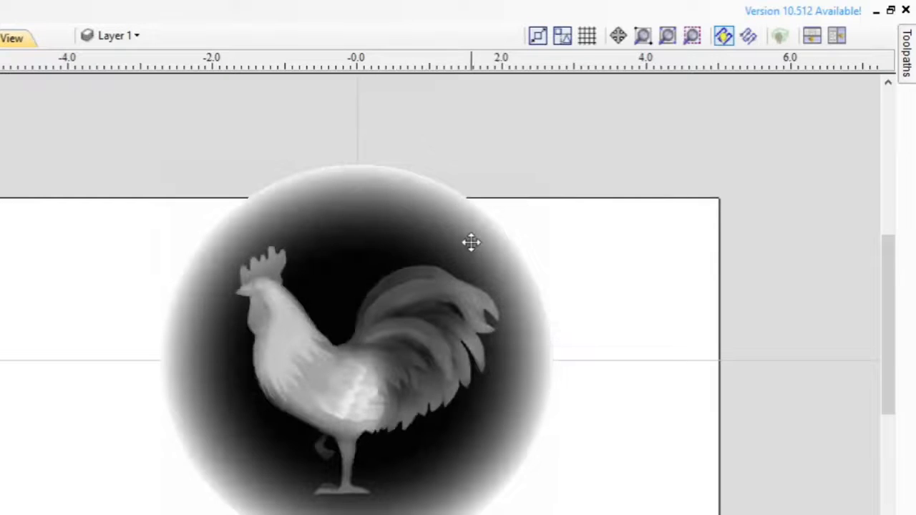
click(470, 243)
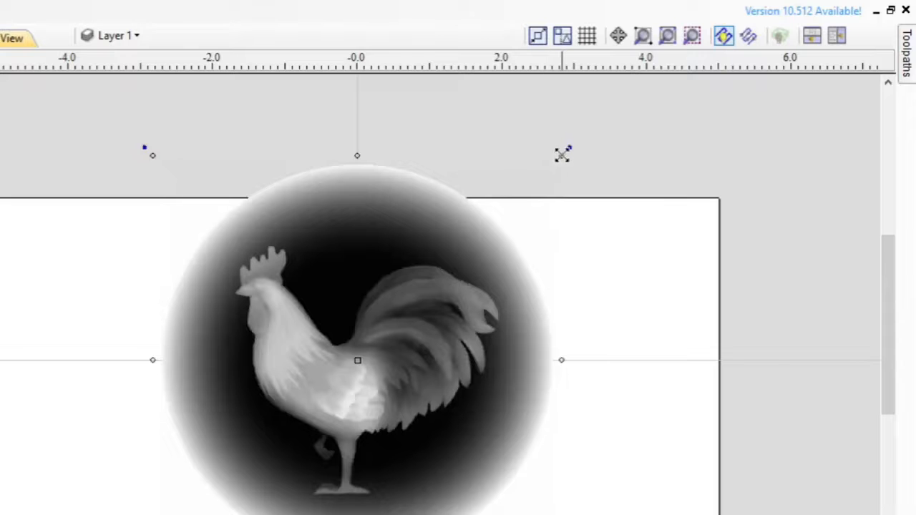
drag(557, 164, 523, 220)
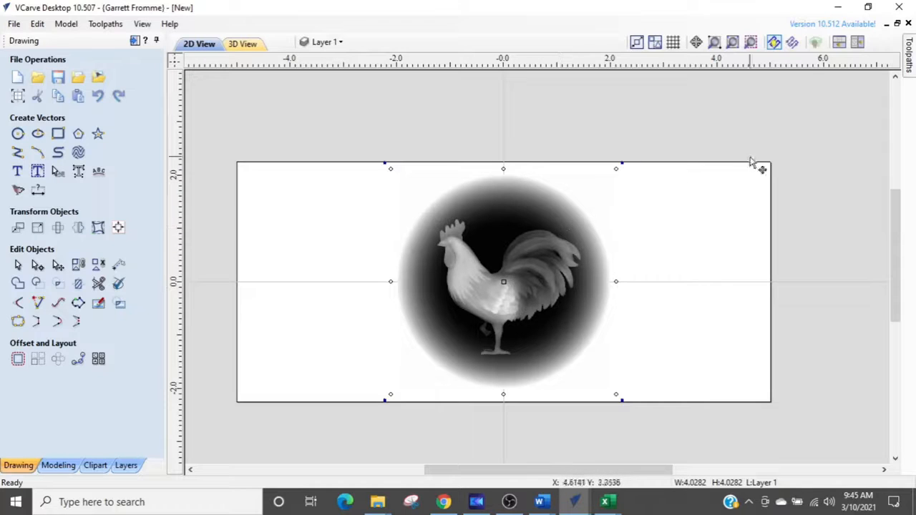
Step: Arrange the 2D and 3D views side by side with a closer view of the rooster in each
click(839, 43)
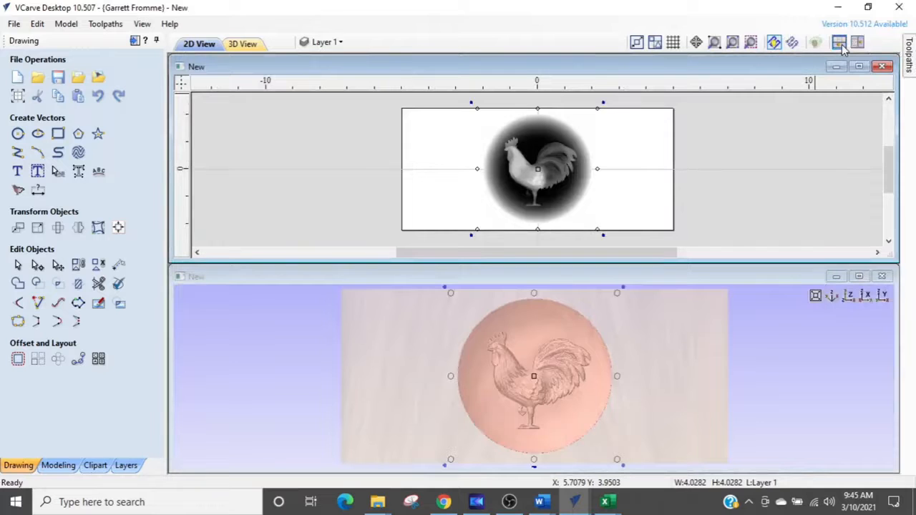
click(859, 43)
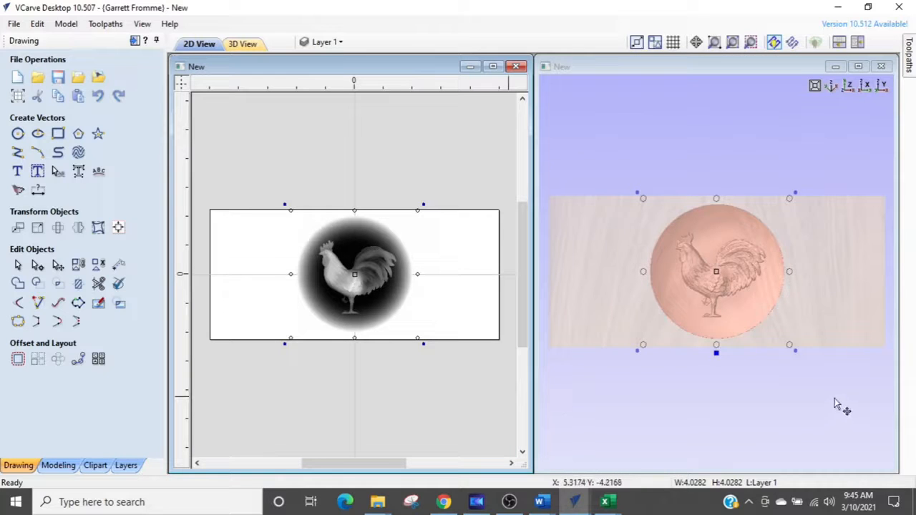
scroll(834, 401, up, 3)
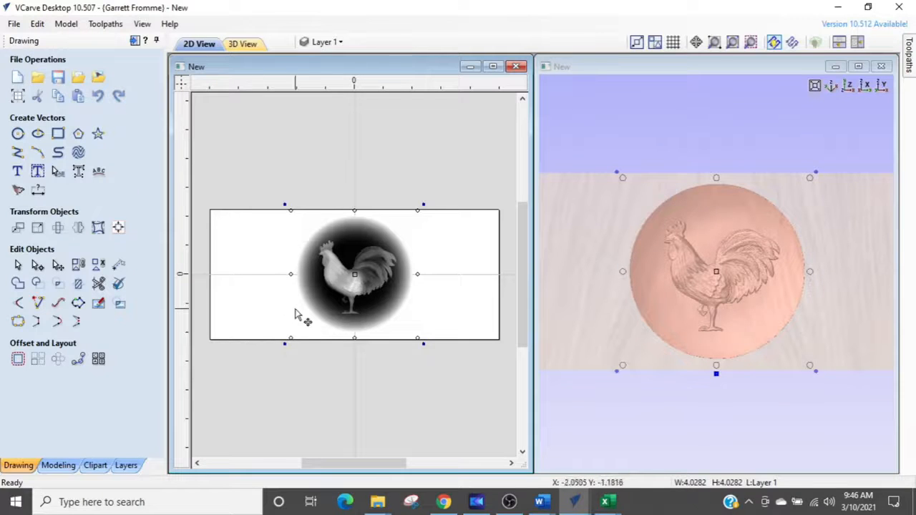
scroll(222, 322, up, 2)
middle_drag(258, 319, 197, 318)
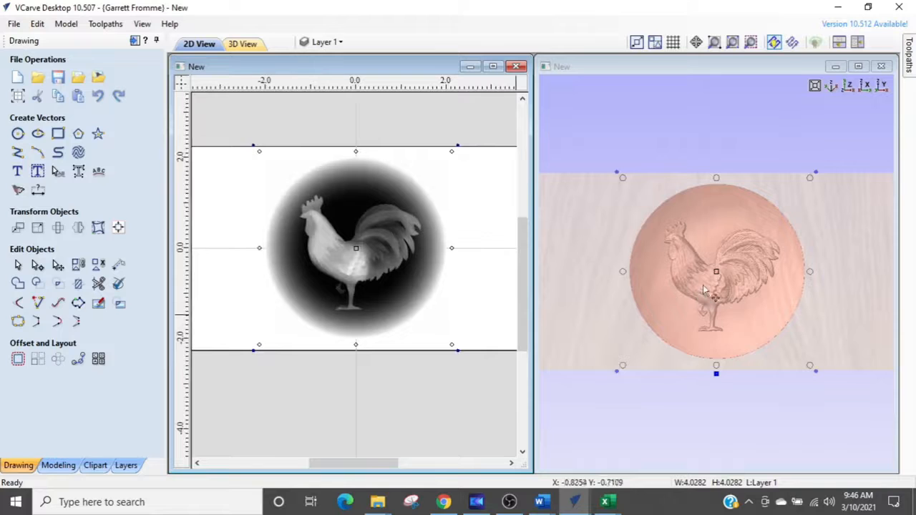
Step: Zoom in on the rooster in the 3D view, tilt it to an angle, and undo the accidental move of the model
key(ctrl)
key(ctrl)
key(ctrl)
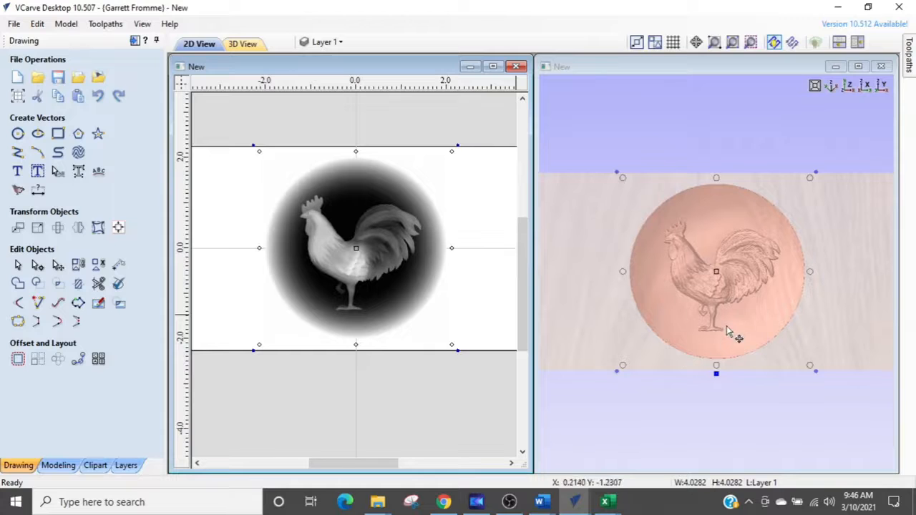
scroll(741, 404, up, 1)
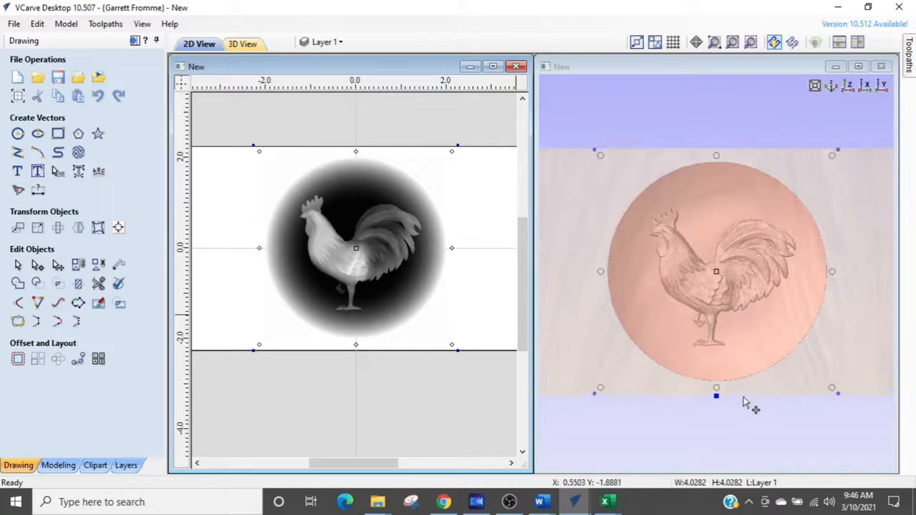
drag(748, 429, 713, 364)
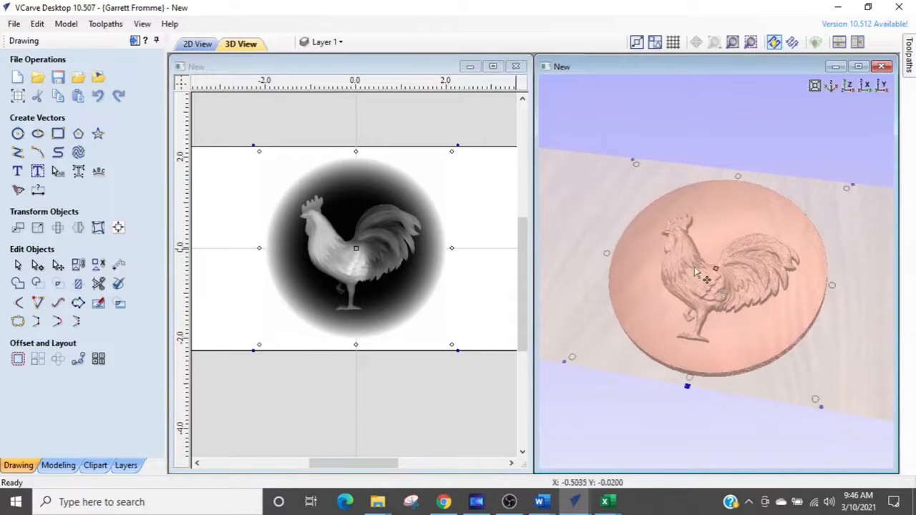
drag(717, 275, 698, 250)
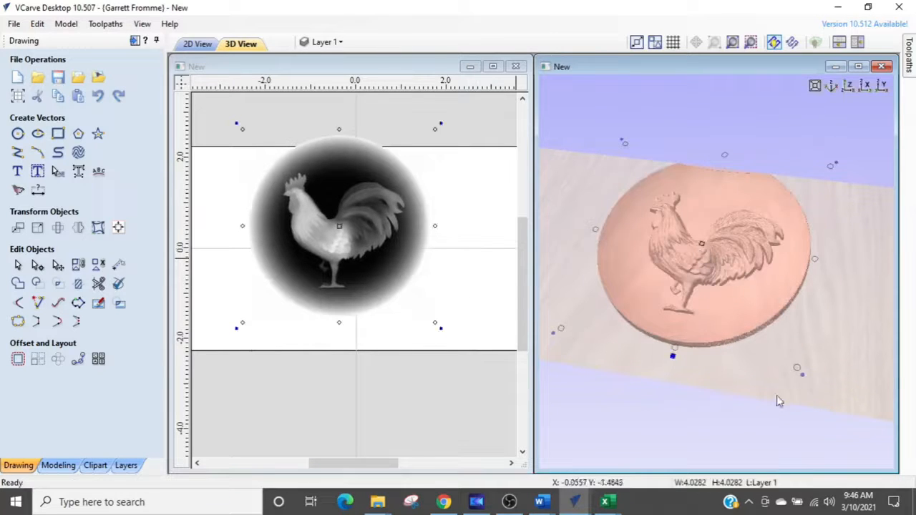
key(ctrl+z)
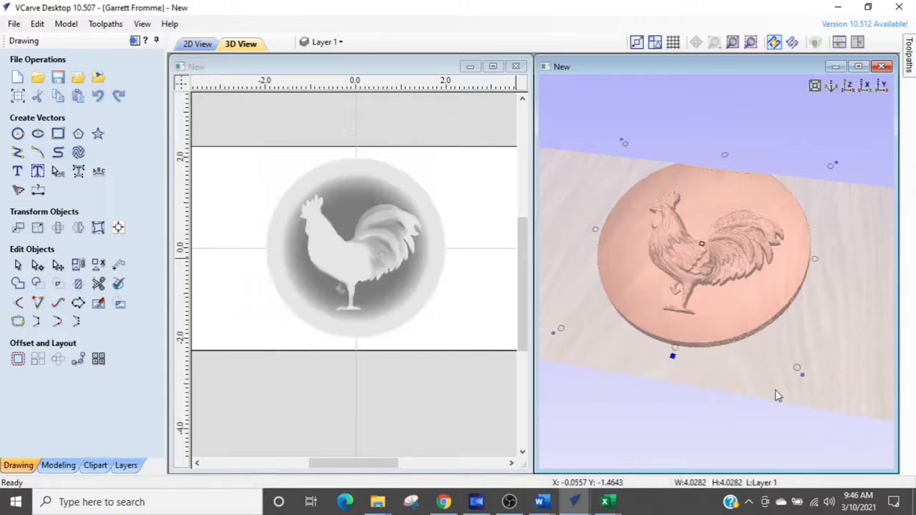
Step: Open the rooster's component settings from the 3D view, move them clear of the model, and set the base height to 0.04 inches
double_click(646, 290)
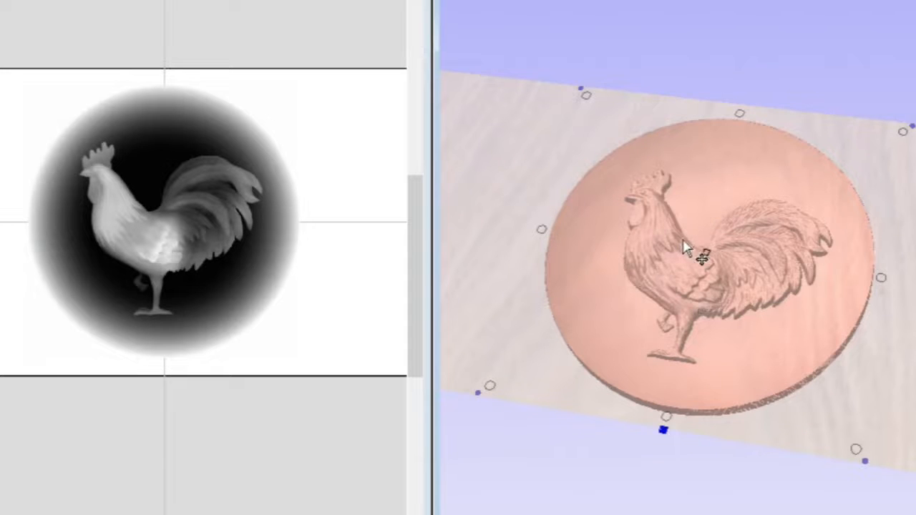
click(664, 431)
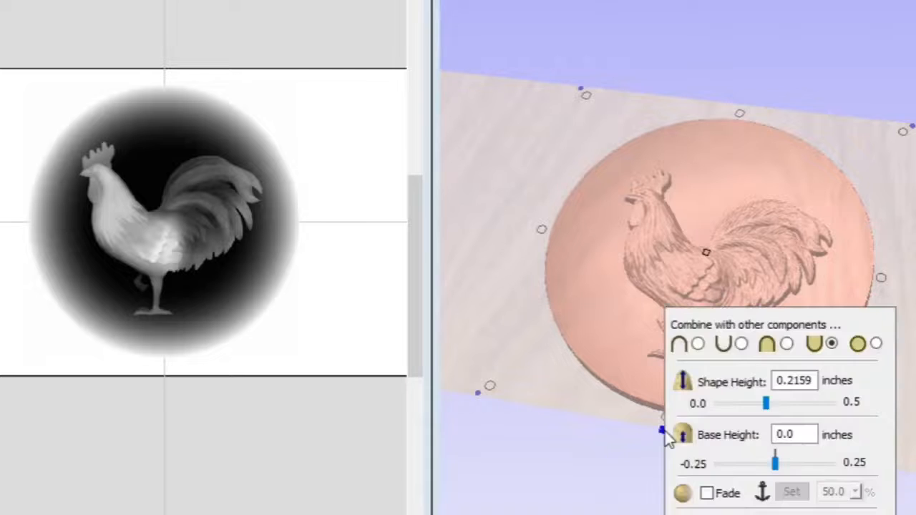
drag(769, 322, 812, 0)
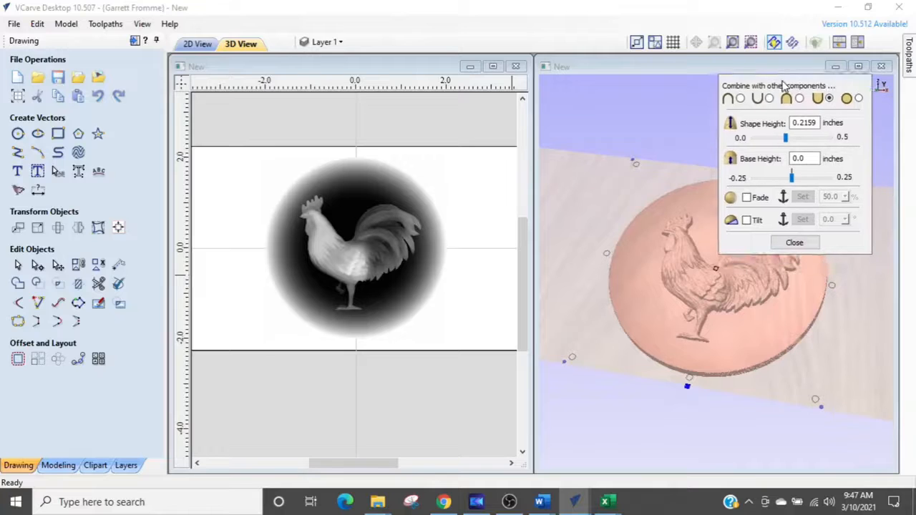
drag(784, 84, 797, 106)
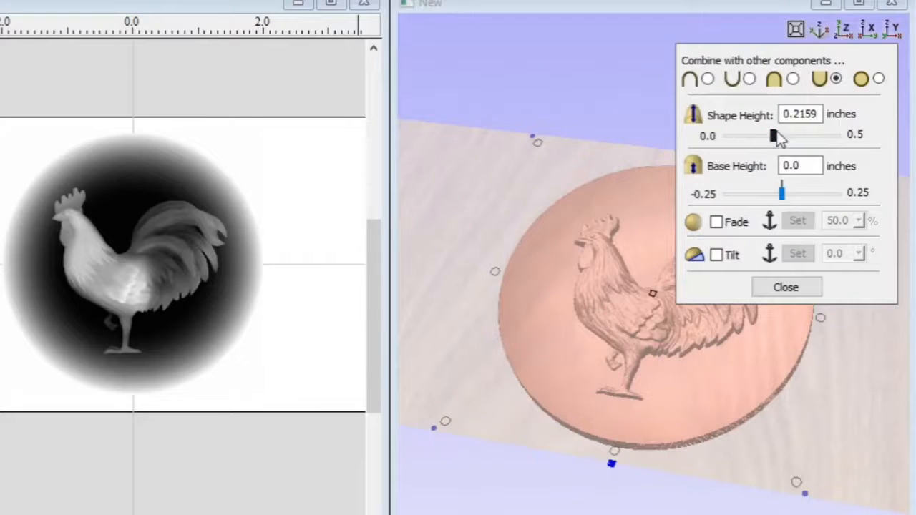
click(760, 180)
drag(782, 198, 781, 199)
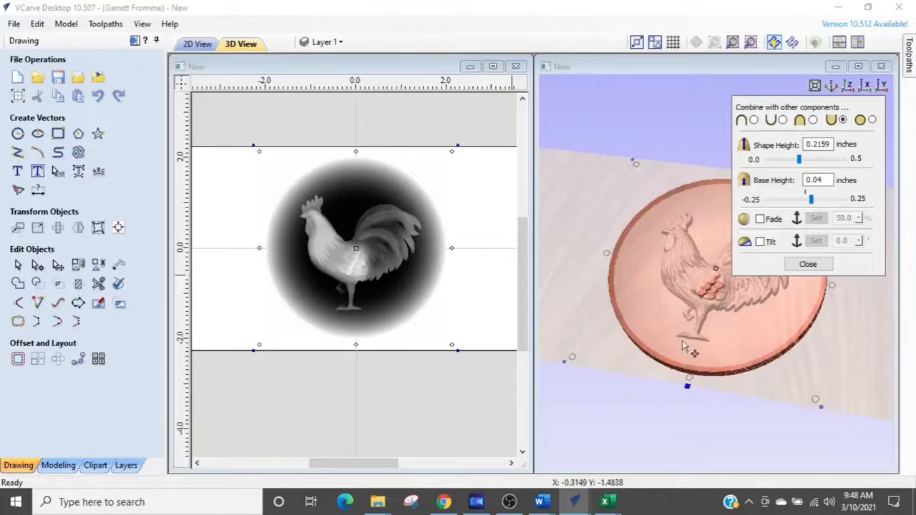
Step: Inspect the raised rooster up close in the 3D view and lower its base height to -0.06 inches
scroll(685, 347, up, 1)
click(606, 172)
drag(606, 171, 589, 191)
scroll(716, 347, up, 3)
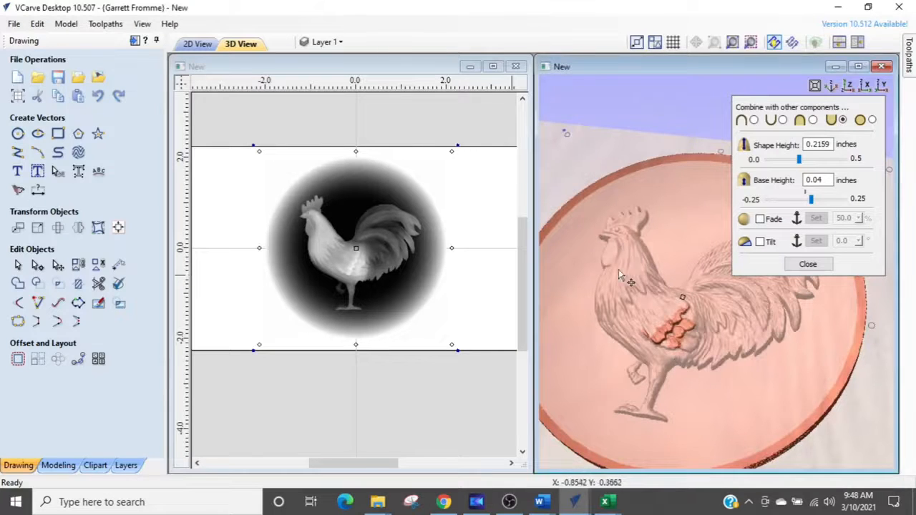
scroll(621, 298, down, 3)
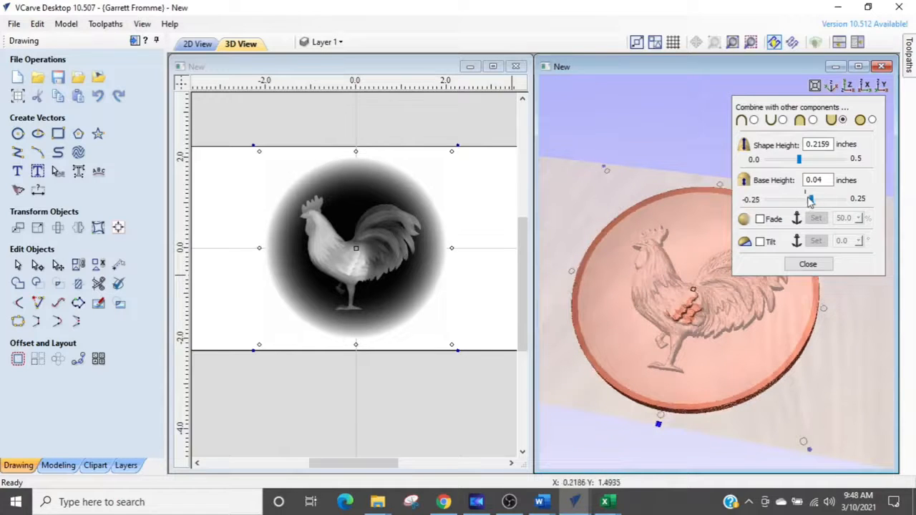
drag(812, 202, 796, 201)
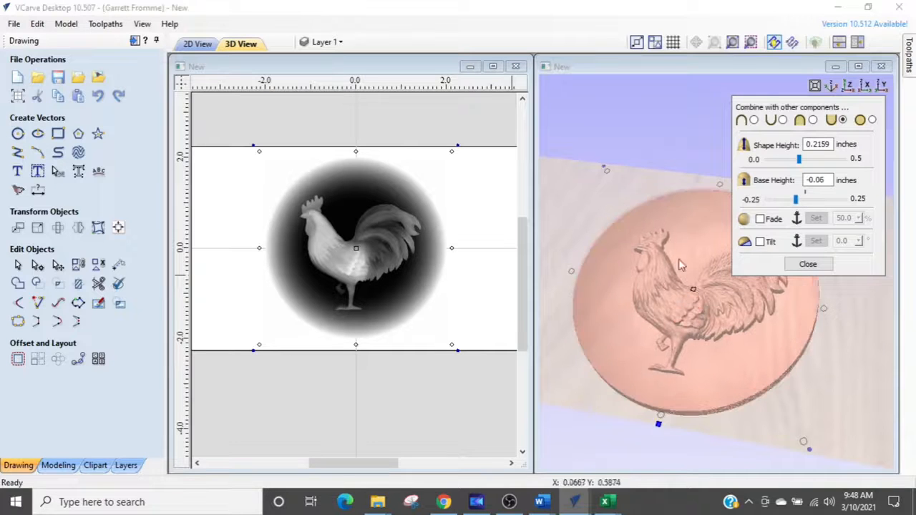
Step: Set the rooster's base height to -0.19 inches and inspect the model against the material surface from the side
drag(795, 202, 775, 202)
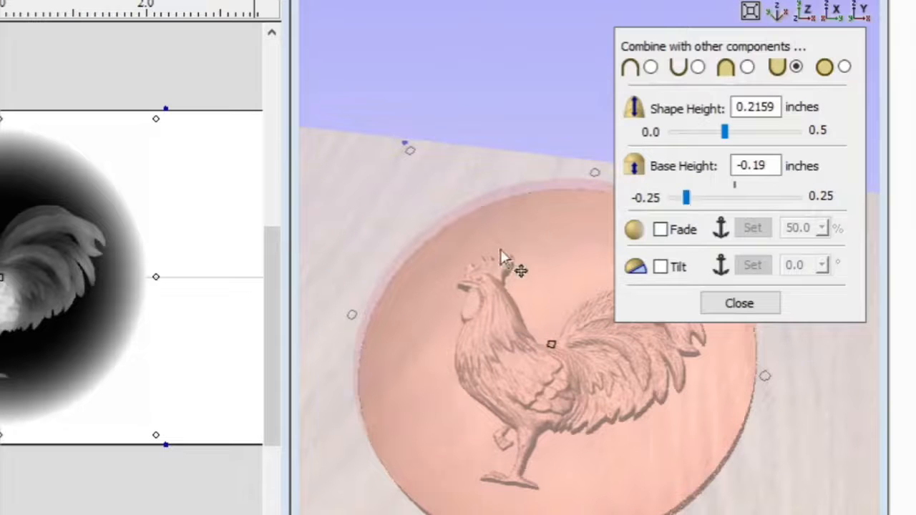
mouse_move(505, 182)
mouse_down()
mouse_move(466, 317)
mouse_move(482, 251)
mouse_move(480, 307)
mouse_up()
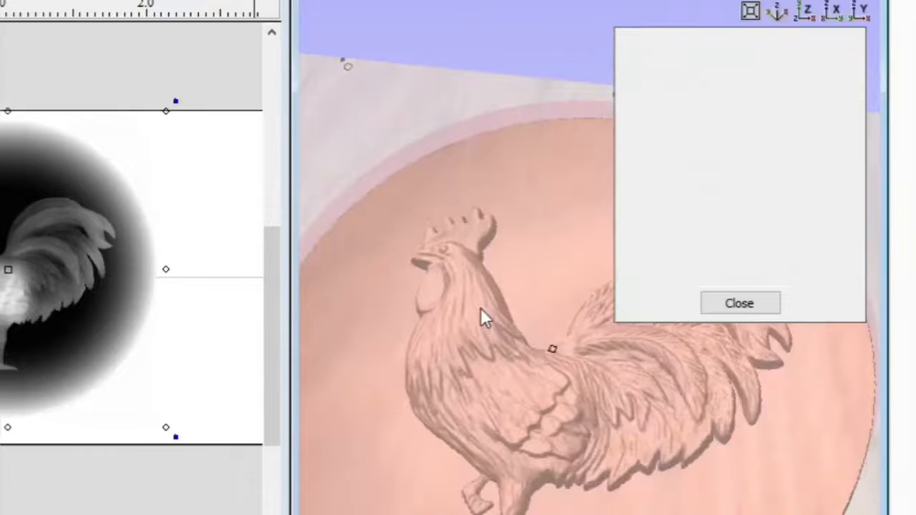
drag(422, 120, 494, 1)
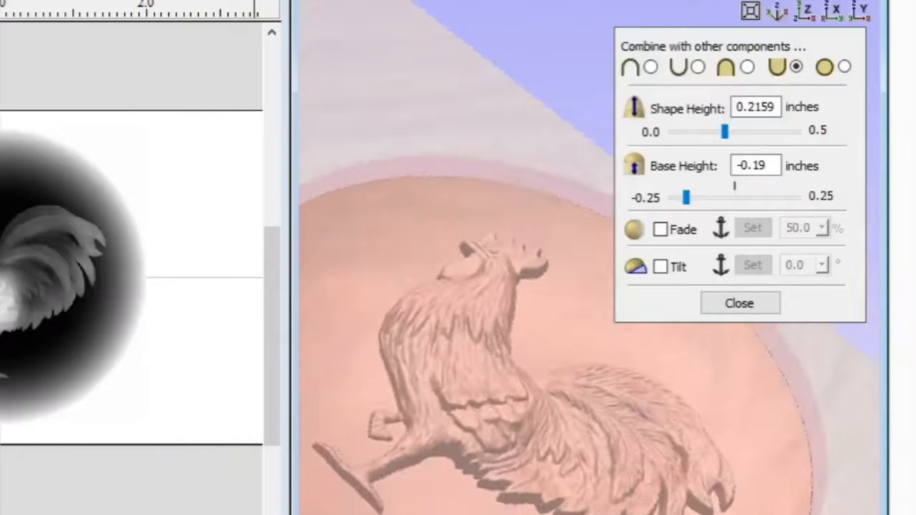
drag(837, 514, 685, 368)
click(831, 17)
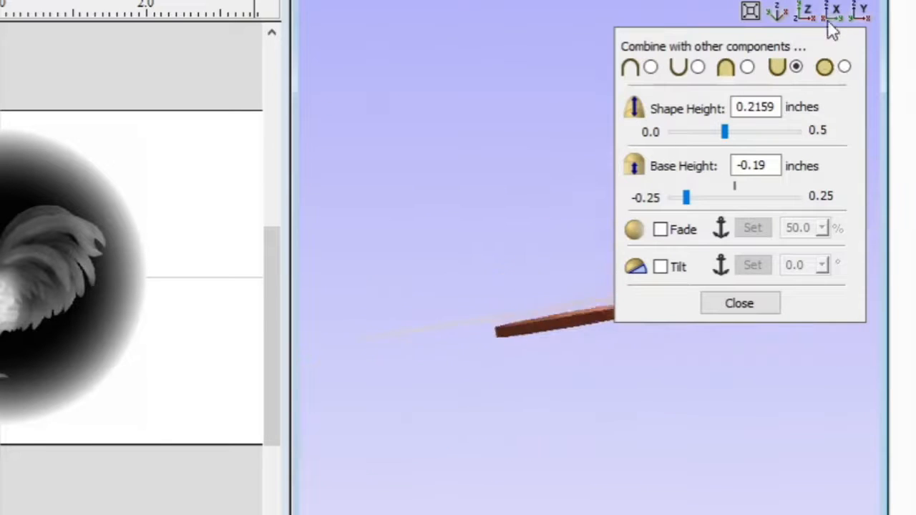
scroll(539, 300, up, 5)
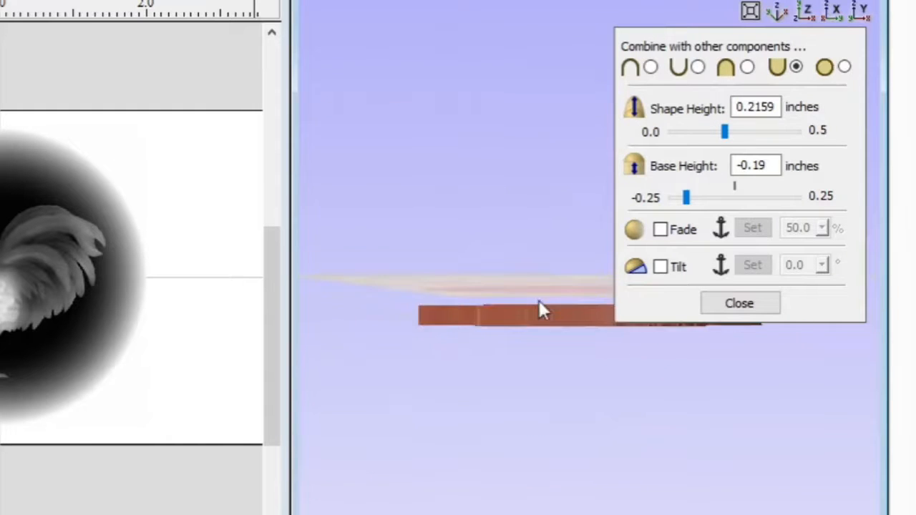
drag(510, 382, 514, 393)
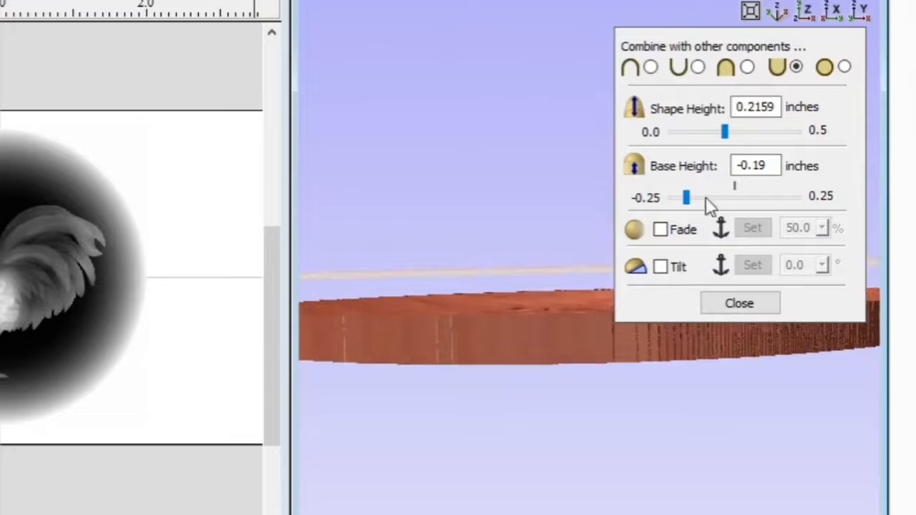
Step: Set the rooster's base height to 0 inches and close the component settings
drag(776, 165, 684, 165)
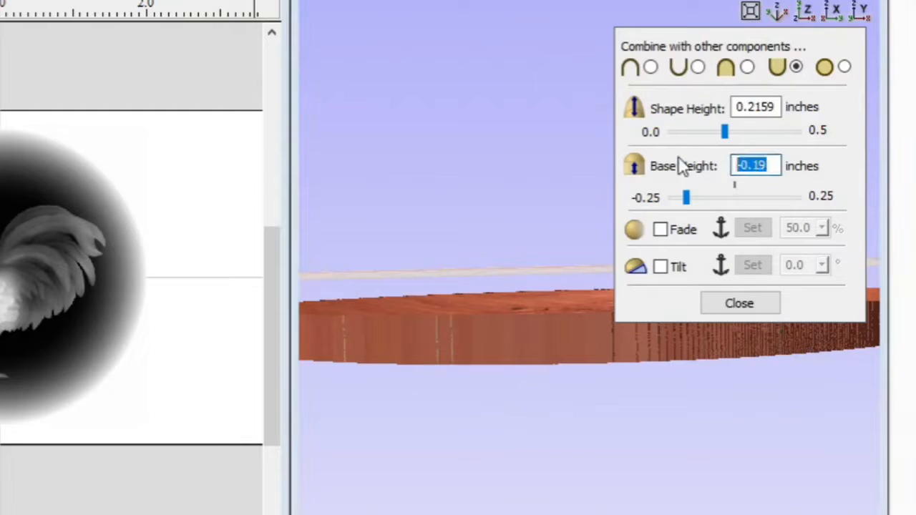
text(0)
key(Return)
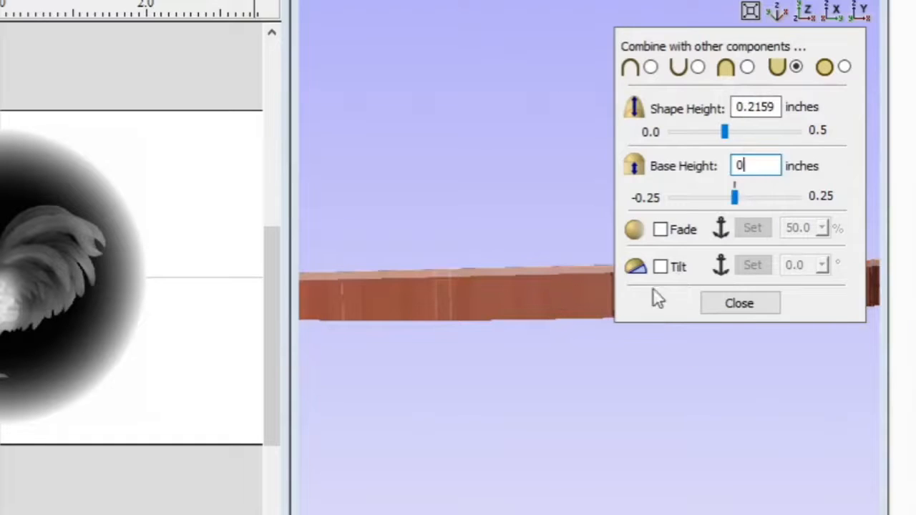
click(751, 307)
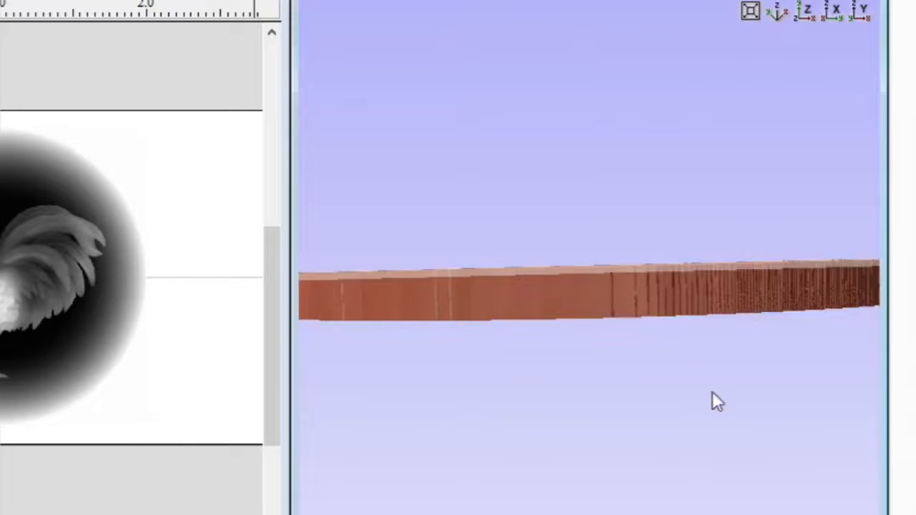
Step: Return the 3D view to straight down the Z axis and zoom in on the rooster
click(814, 14)
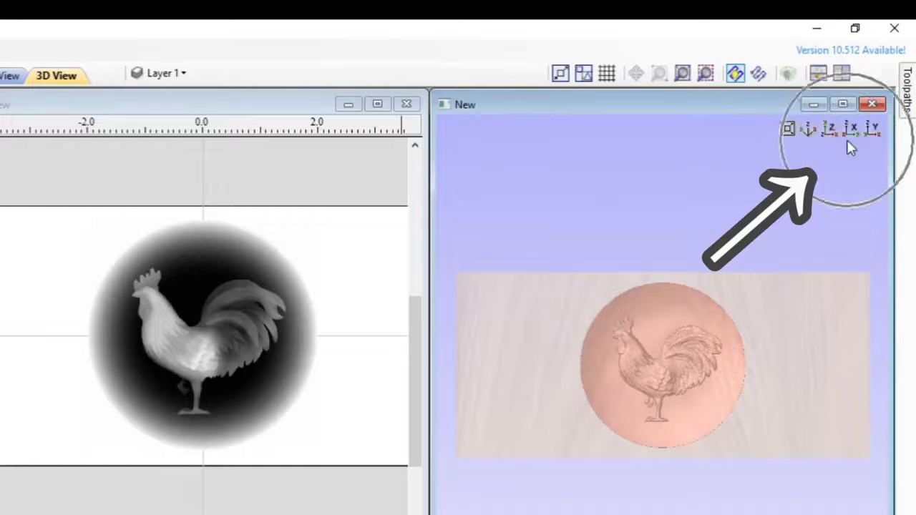
click(665, 198)
click(664, 198)
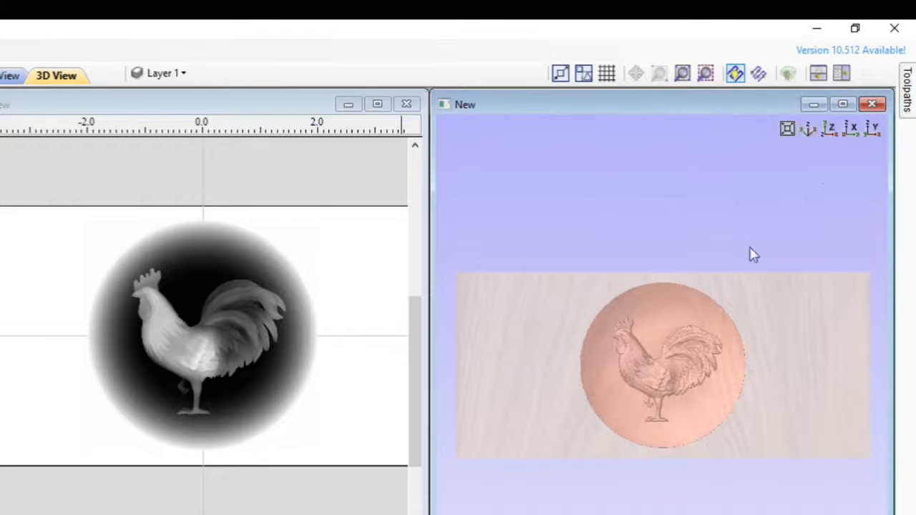
scroll(734, 473, up, 4)
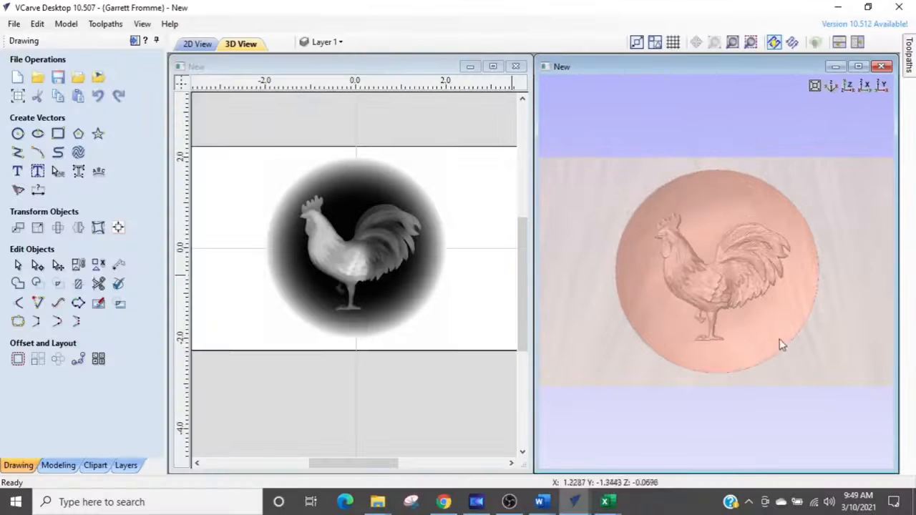
scroll(778, 342, up, 2)
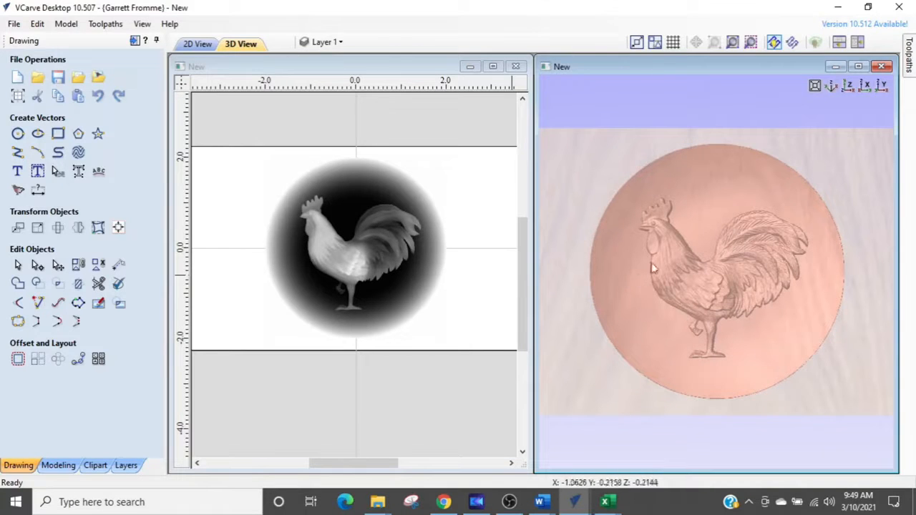
scroll(705, 369, down, 1)
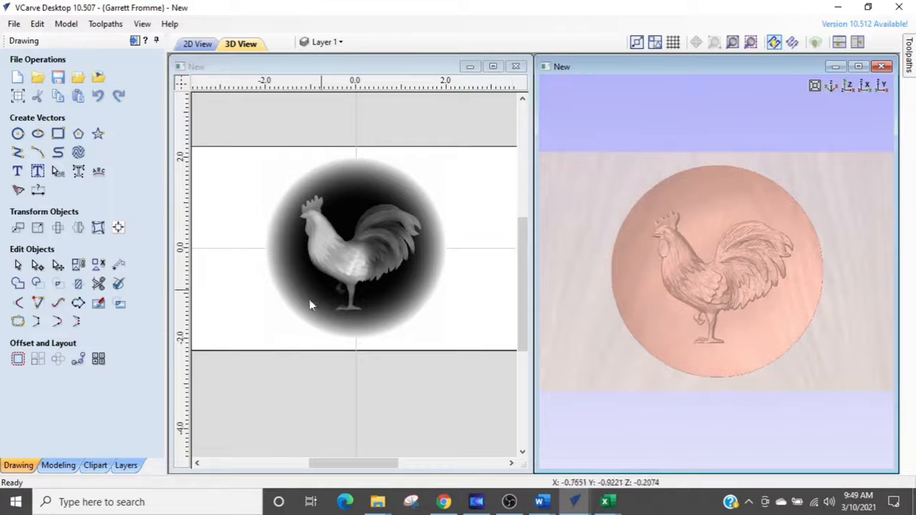
Step: Bring up the 3D modeling tools, select the Rooster3-50731-B model in the 2D view, and open its Component Properties
click(57, 467)
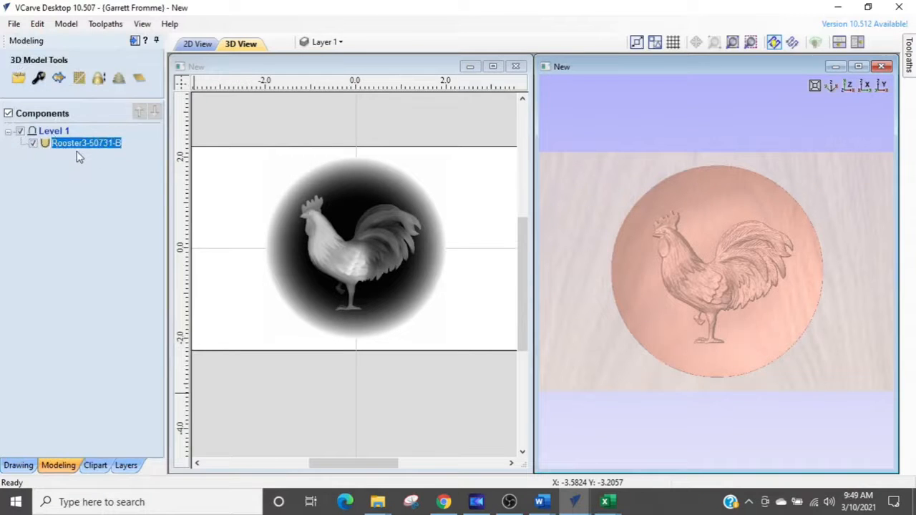
click(355, 260)
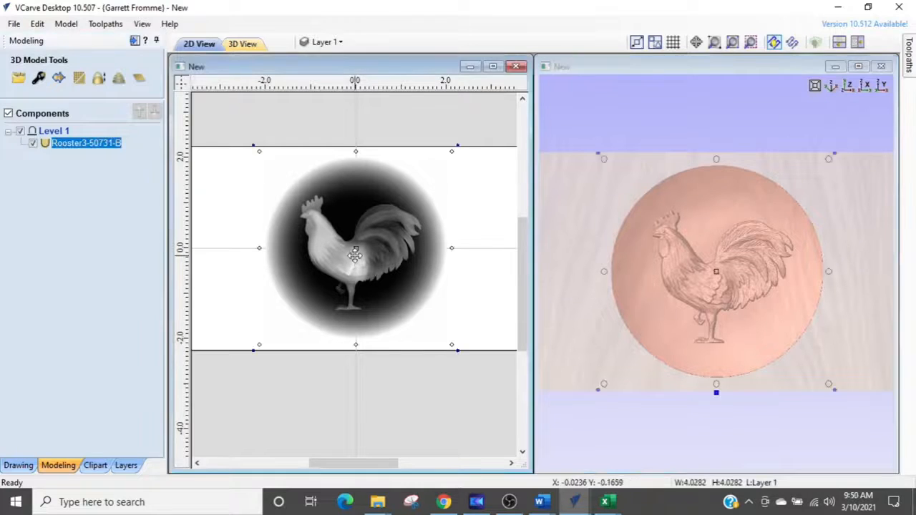
click(214, 148)
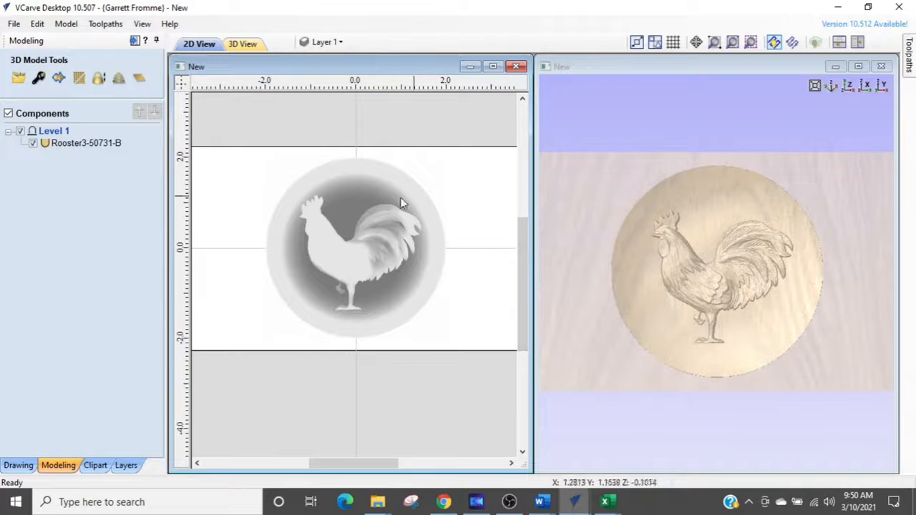
click(350, 209)
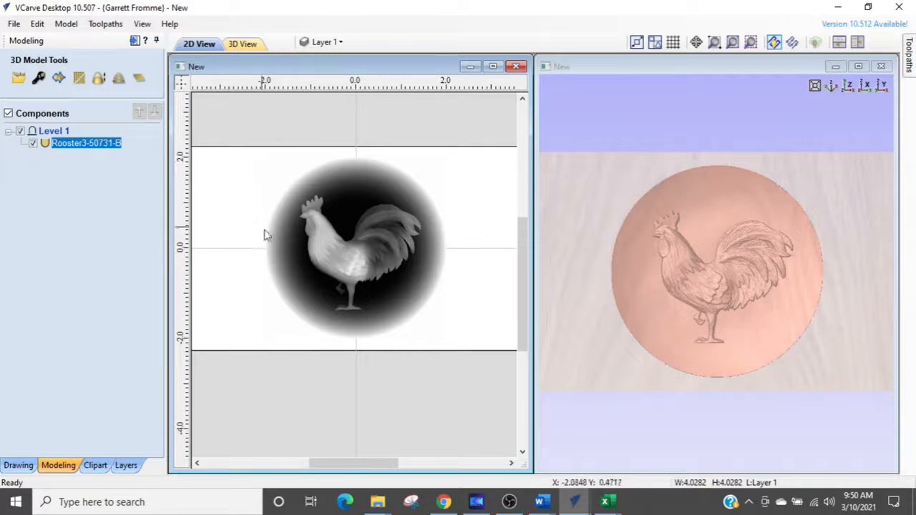
click(336, 252)
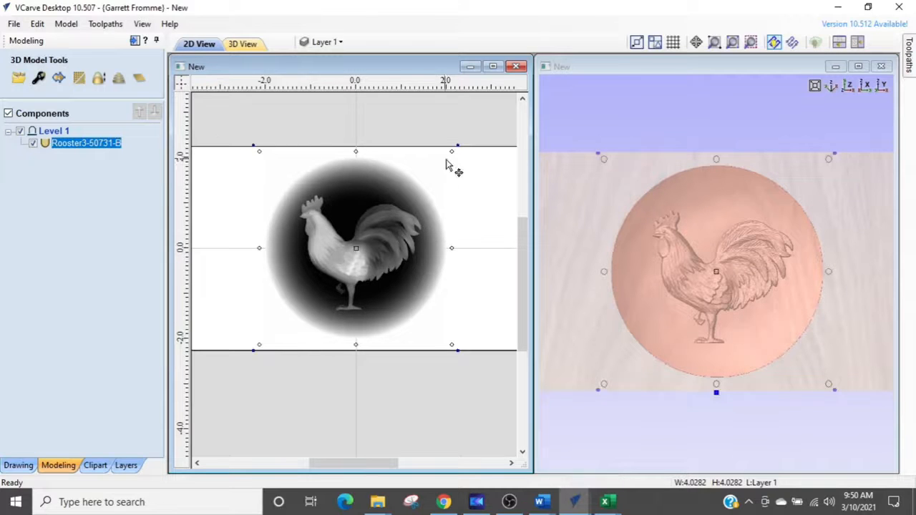
click(336, 405)
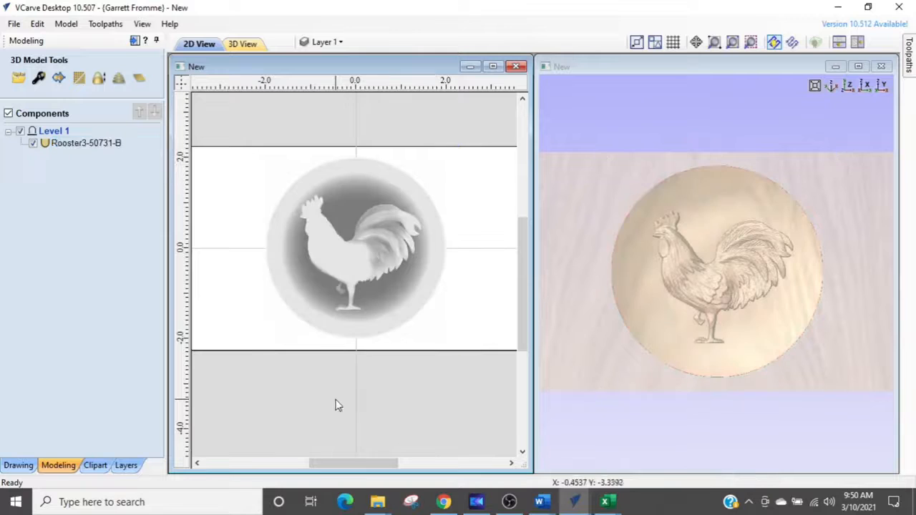
click(338, 240)
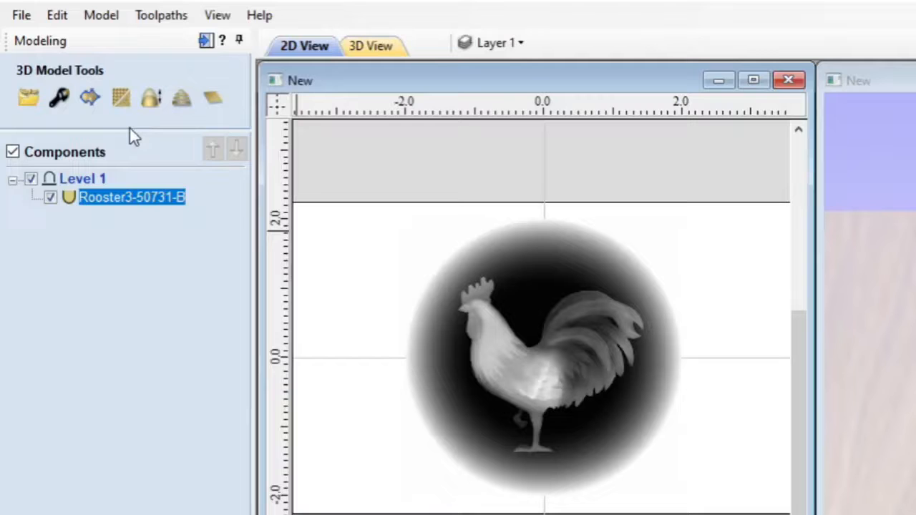
click(60, 100)
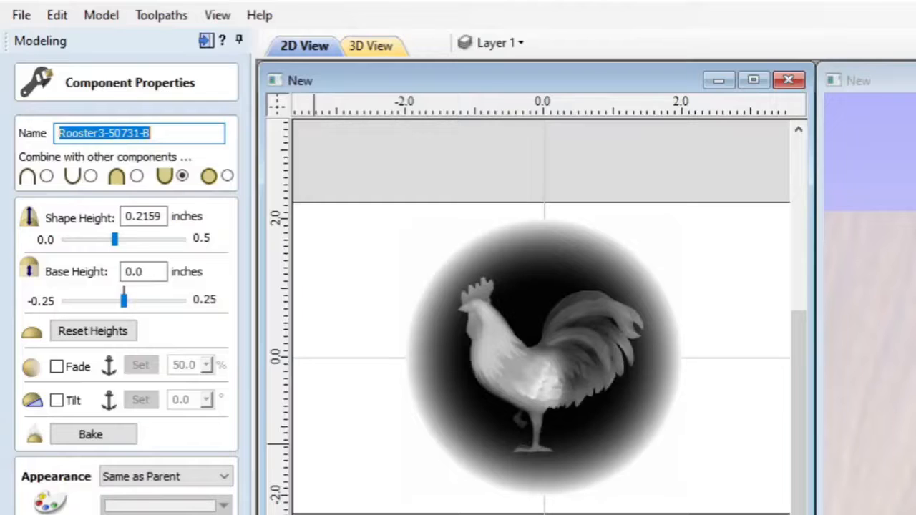
Step: Close the component settings and review the Scale Model Height options, leaving the model's height scale unchanged
click(179, 514)
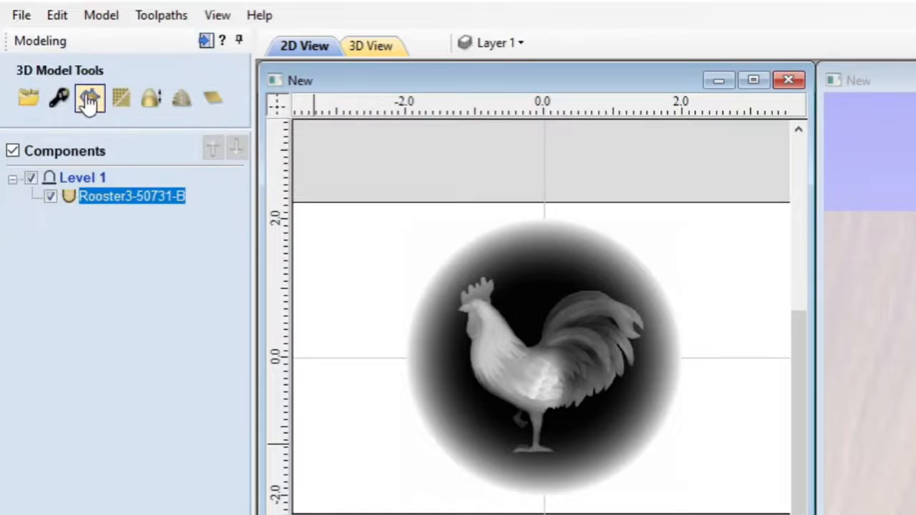
click(152, 102)
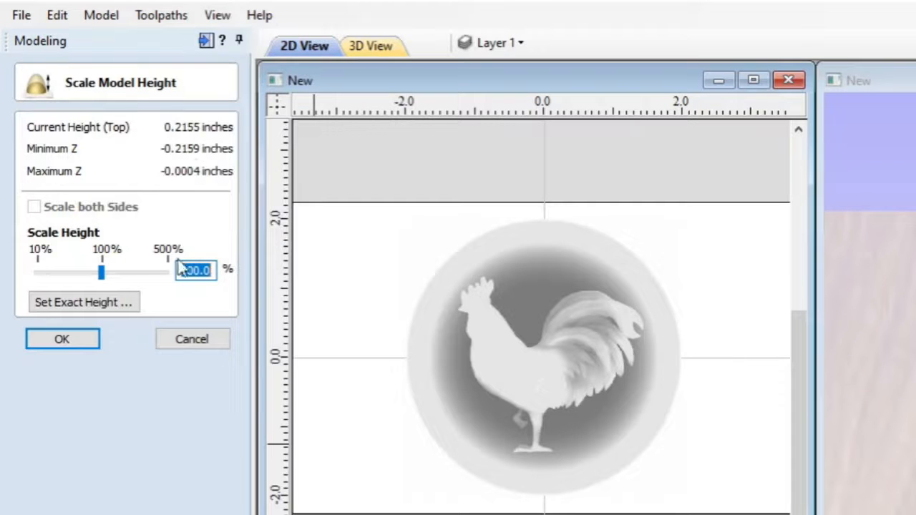
click(172, 342)
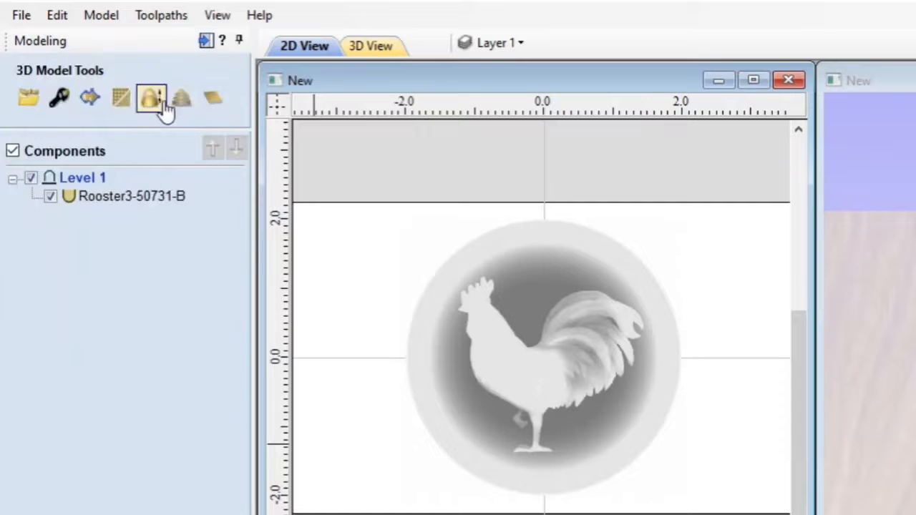
key(ctrl)
key(ctrl)
key(ctrl)
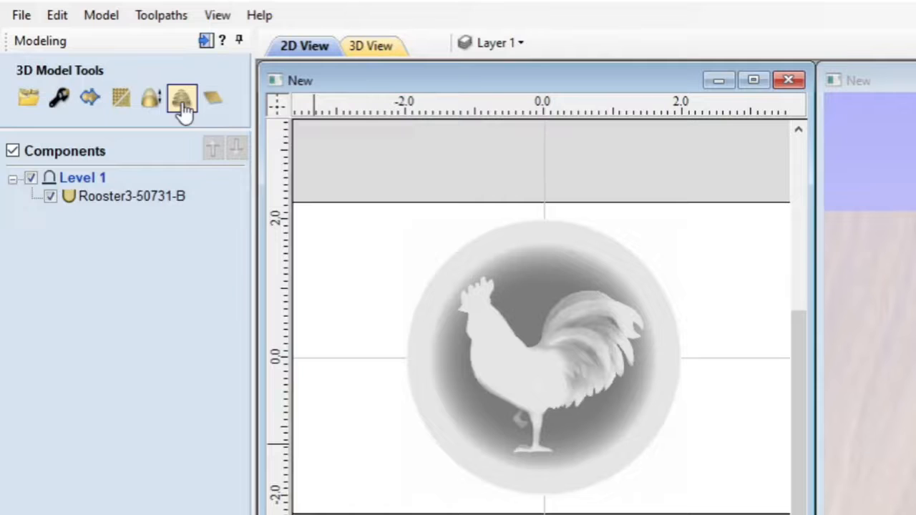
click(219, 109)
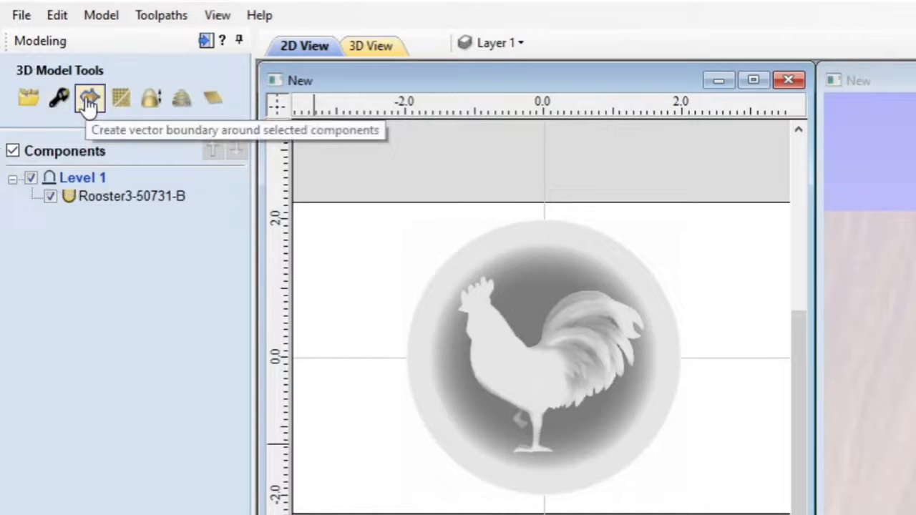
Step: Select the Rooster3-50731-B component and create a vector boundary around it
scroll(437, 438, up, 5)
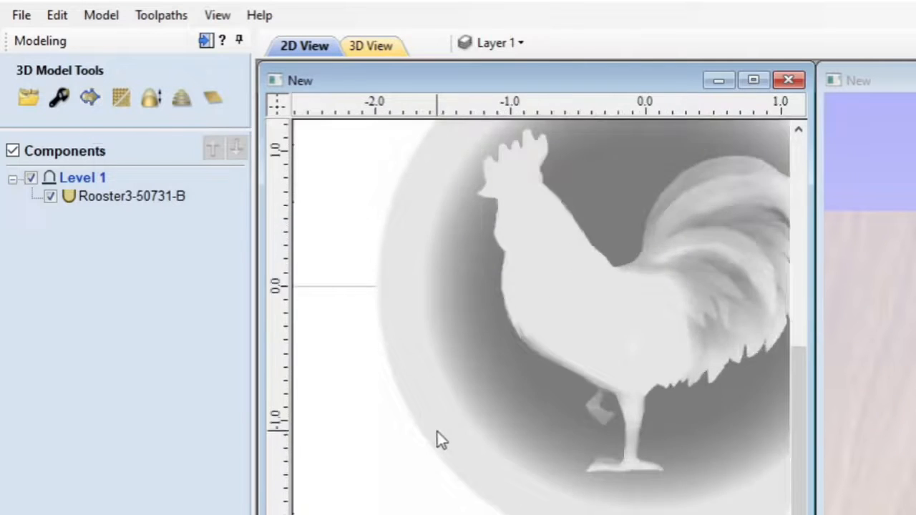
middle_drag(456, 454, 514, 514)
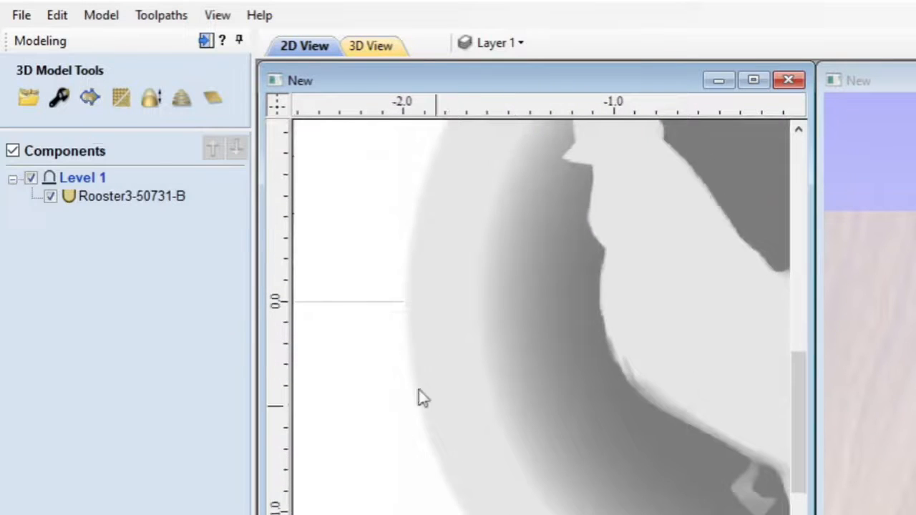
mouse_move(117, 200)
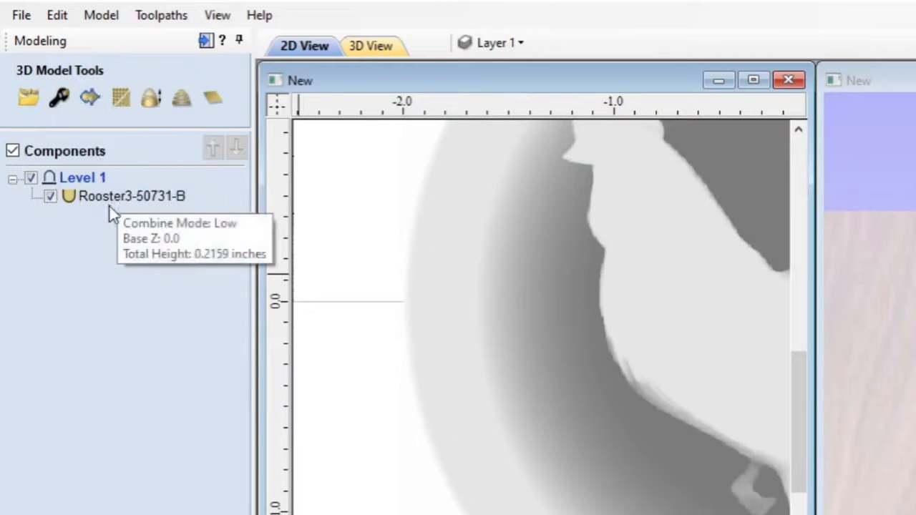
click(122, 201)
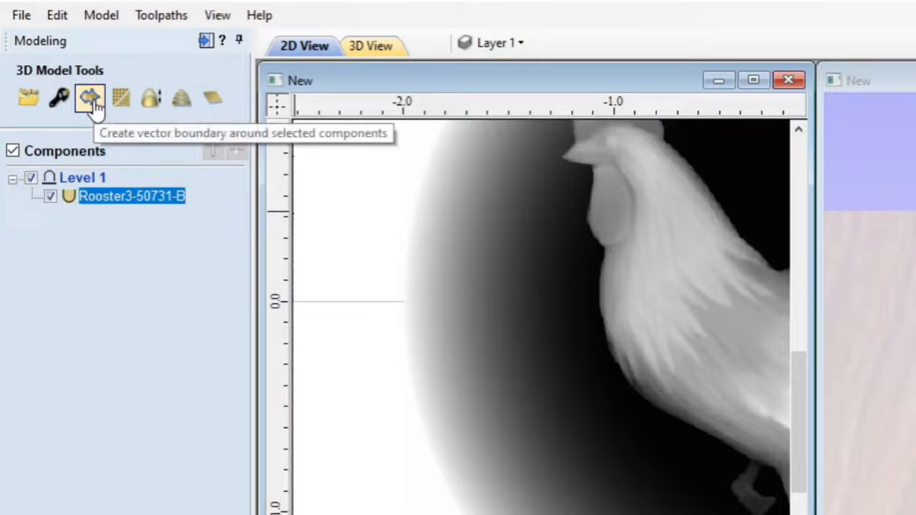
scroll(410, 342, up, 3)
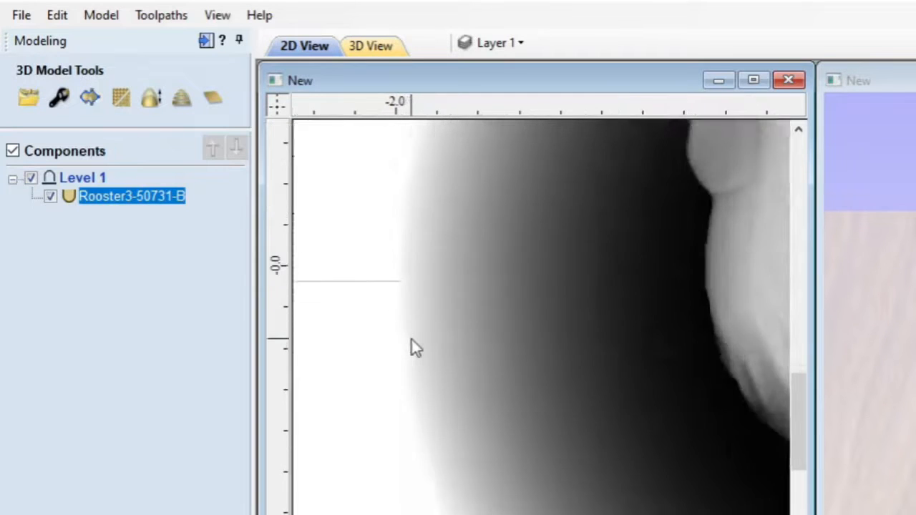
scroll(409, 465, down, 3)
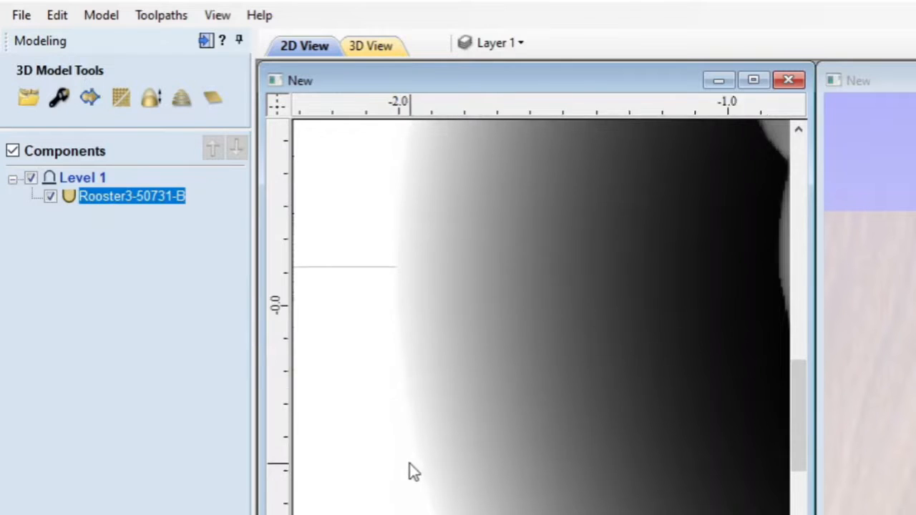
click(89, 97)
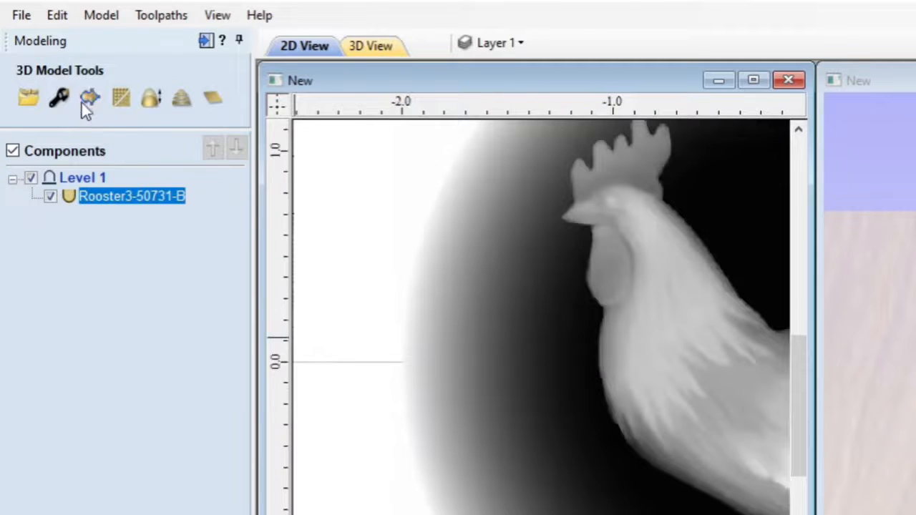
scroll(382, 367, down, 2)
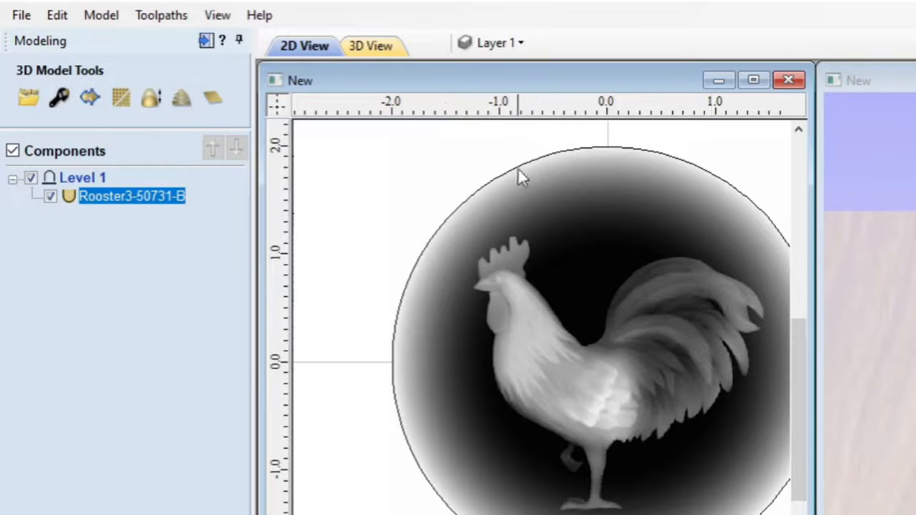
scroll(336, 360, down, 1)
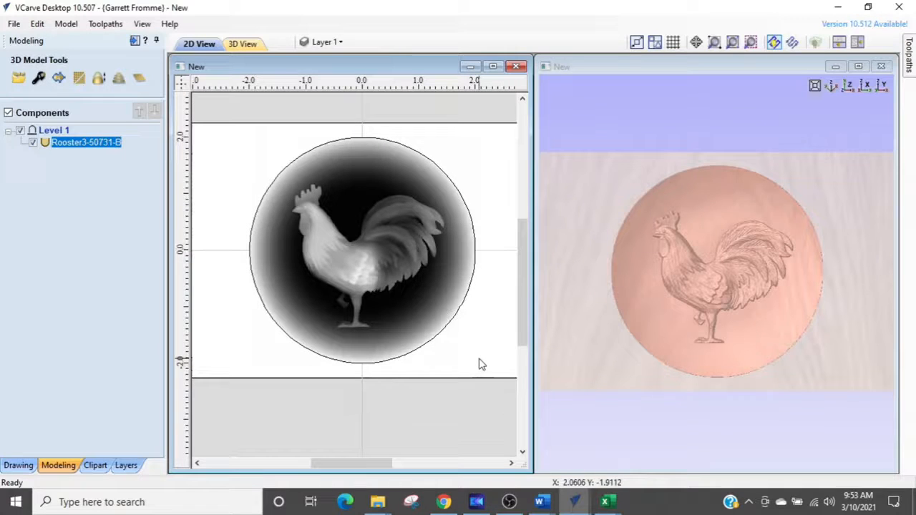
Step: Switch from modeling to the toolpath operations and start a 3D Roughing Toolpath
click(135, 42)
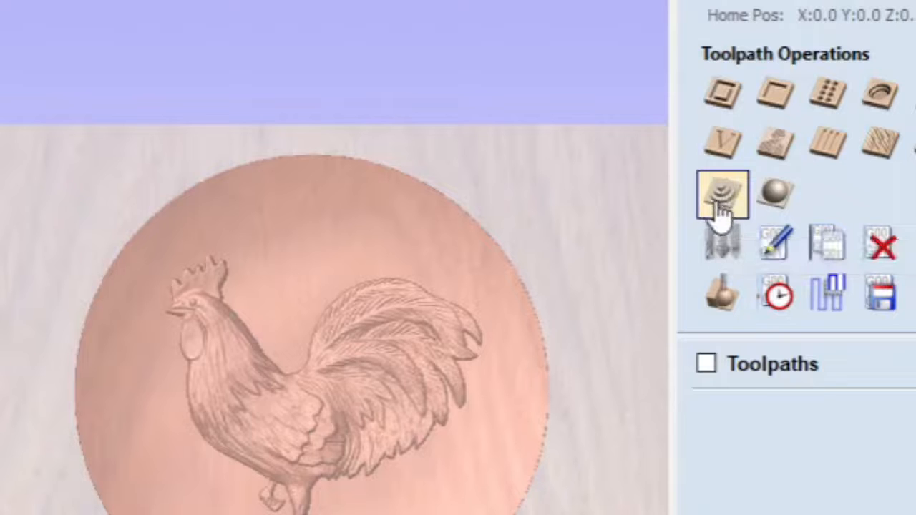
key(ctrl)
key(ctrl)
key(ctrl)
key(ctrl)
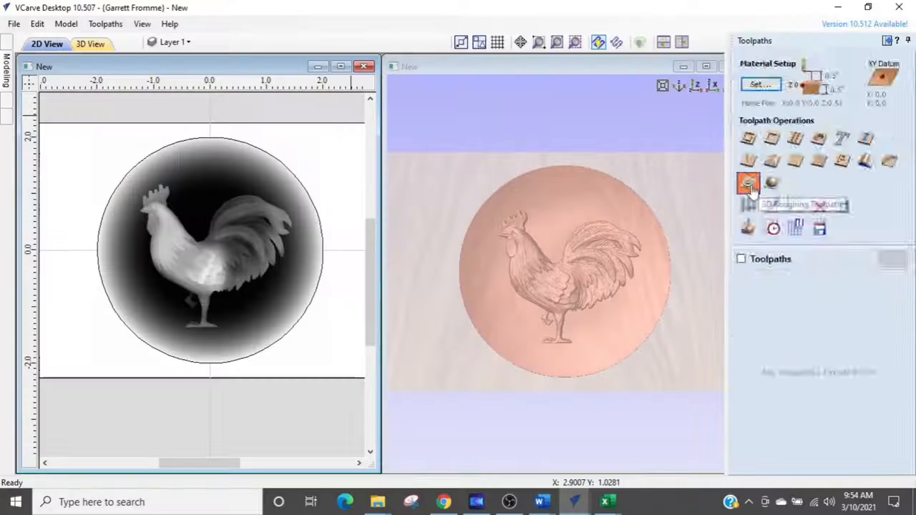
click(731, 204)
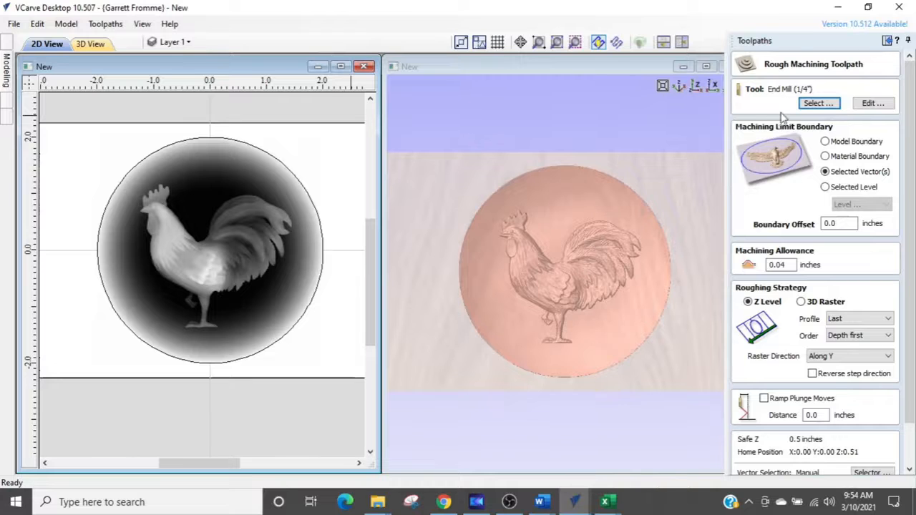
Step: Choose the End Mill (1/4") from the tool database for the rough machining toolpath
click(810, 106)
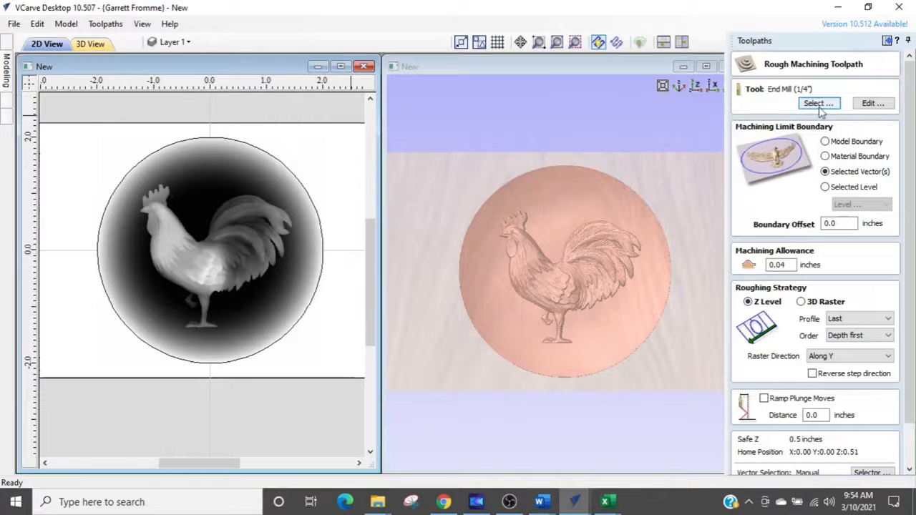
click(819, 105)
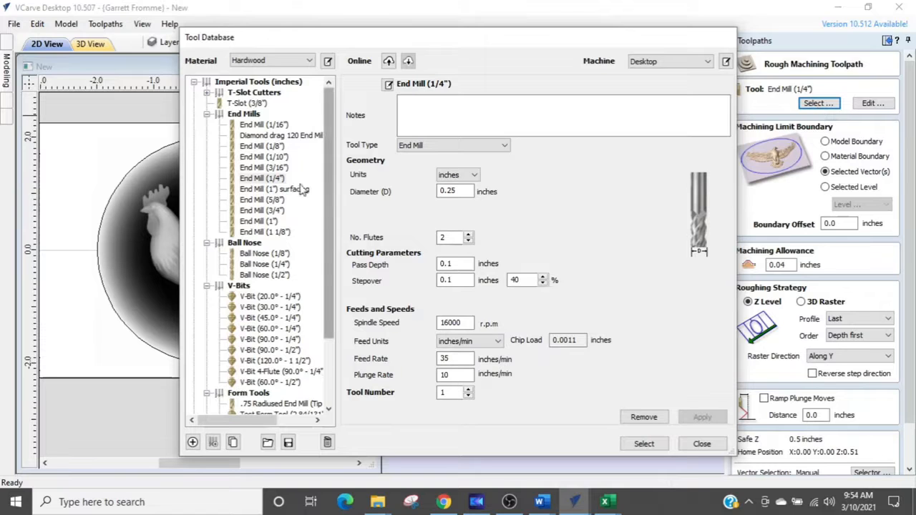
double_click(247, 179)
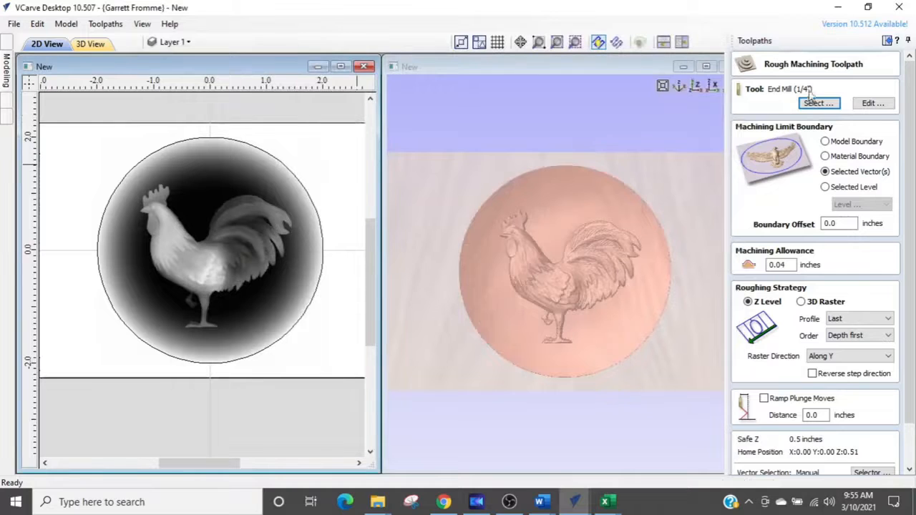
Step: Edit the roughing end mill to use a 50% stepover and a feed rate of 40 inches/min
click(875, 105)
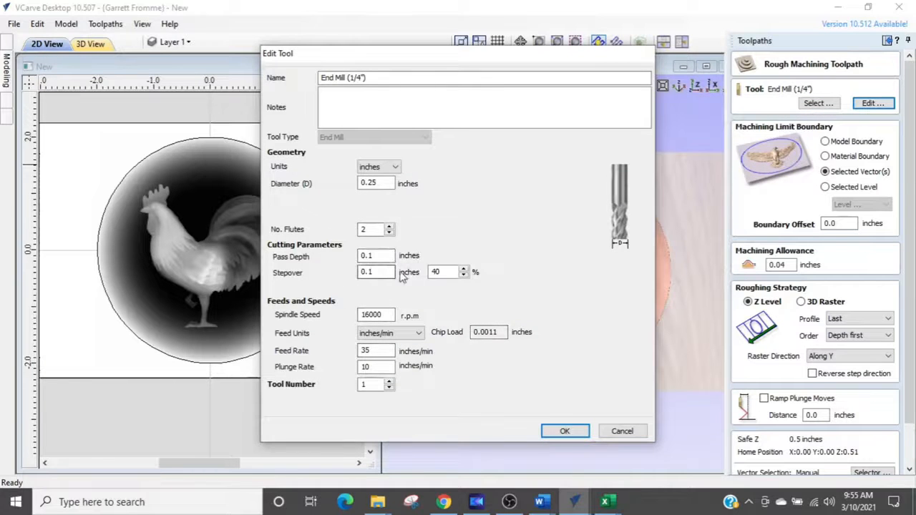
click(437, 271)
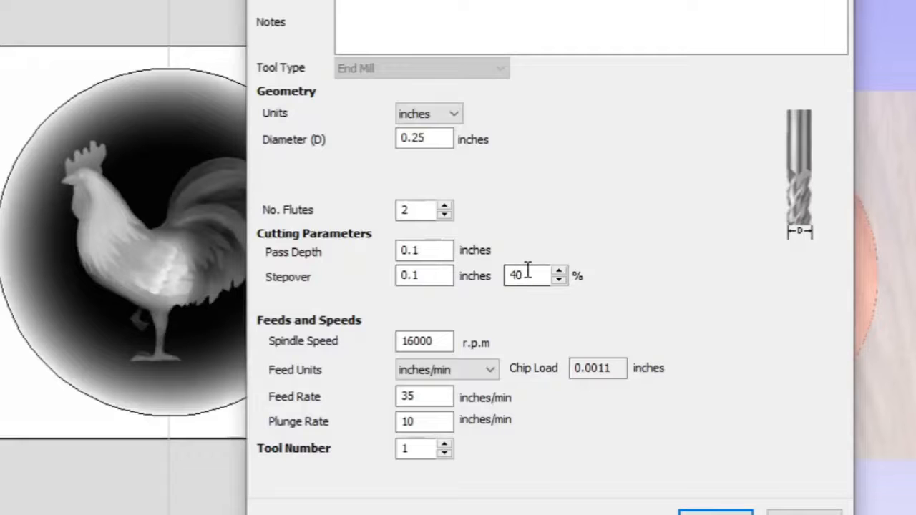
key(ctrl)
click(427, 397)
drag(542, 275, 458, 275)
text(50)
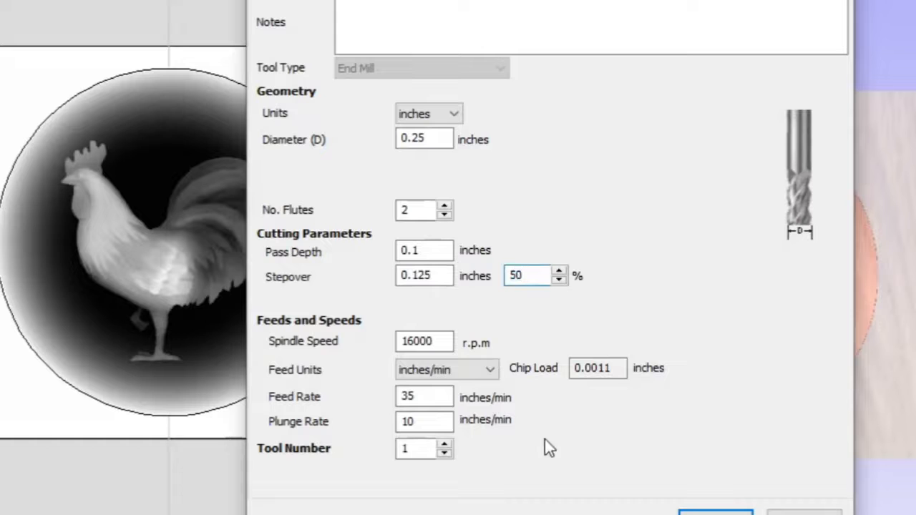
drag(445, 396, 387, 395)
text(40)
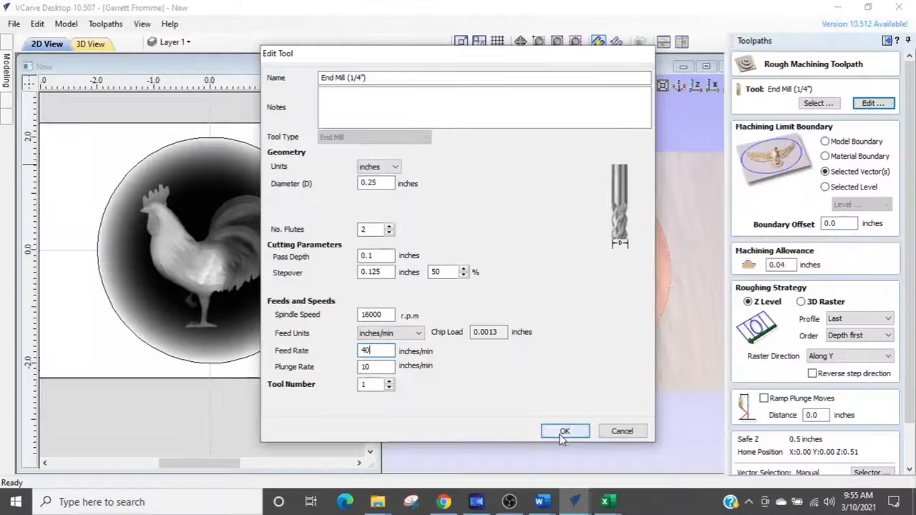
click(563, 432)
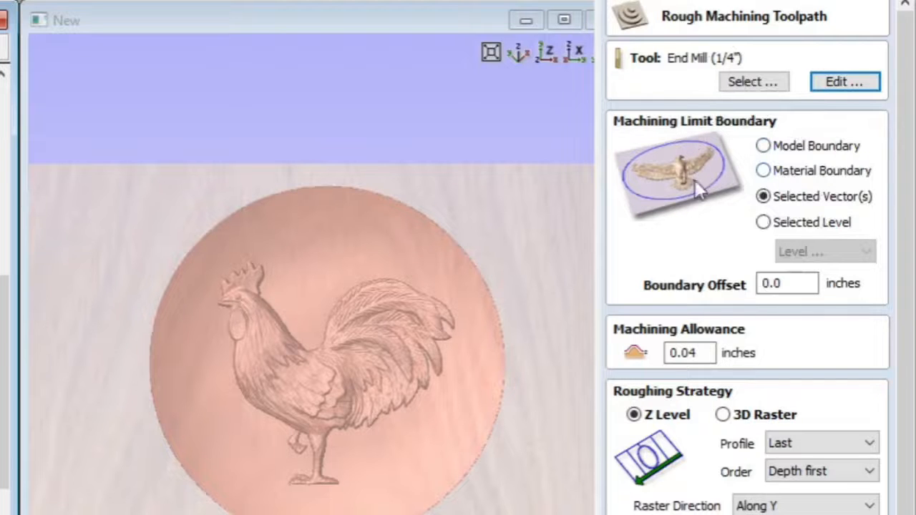
Step: Limit the rough machining to selected vectors and select the circular boundary around the rooster
click(540, 198)
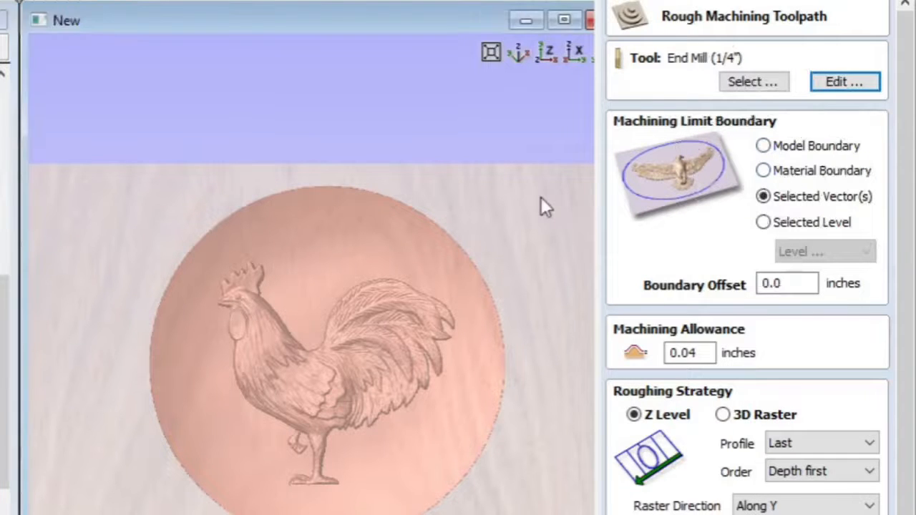
click(764, 203)
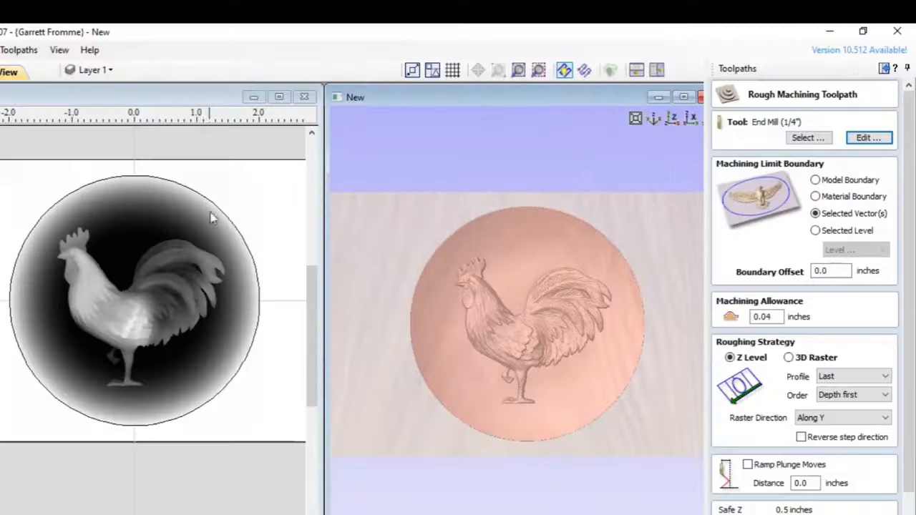
scroll(247, 245, up, 2)
click(248, 252)
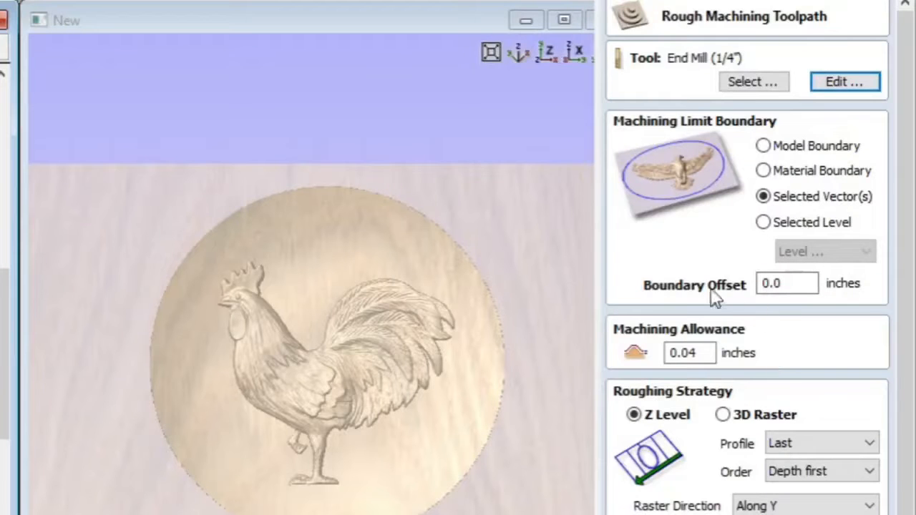
key(ctrl)
key(ctrl)
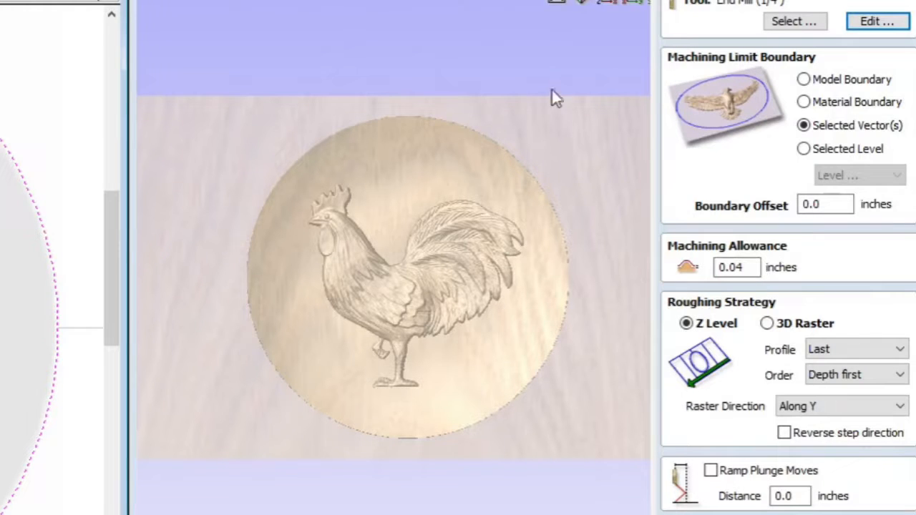
Step: Examine the rooster model edge-on in the 3D view to judge its depth relative to the material surface
click(607, 6)
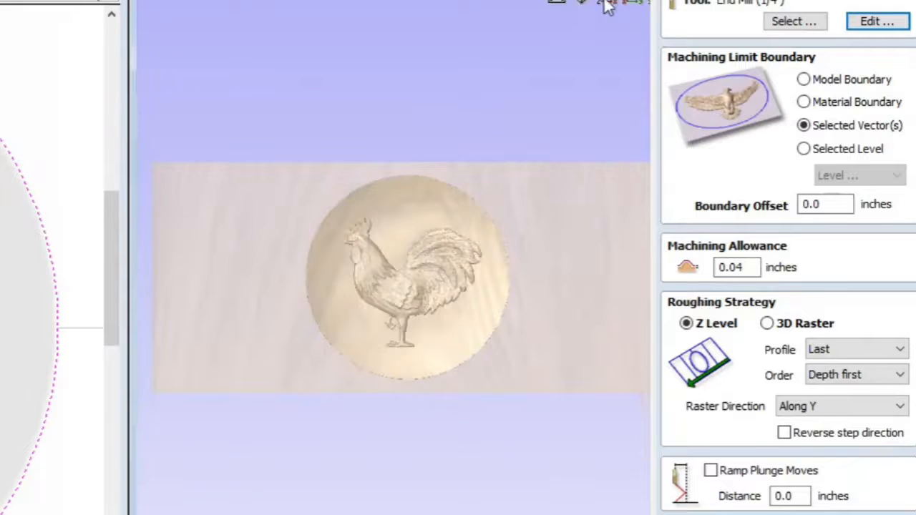
drag(616, 57, 423, 484)
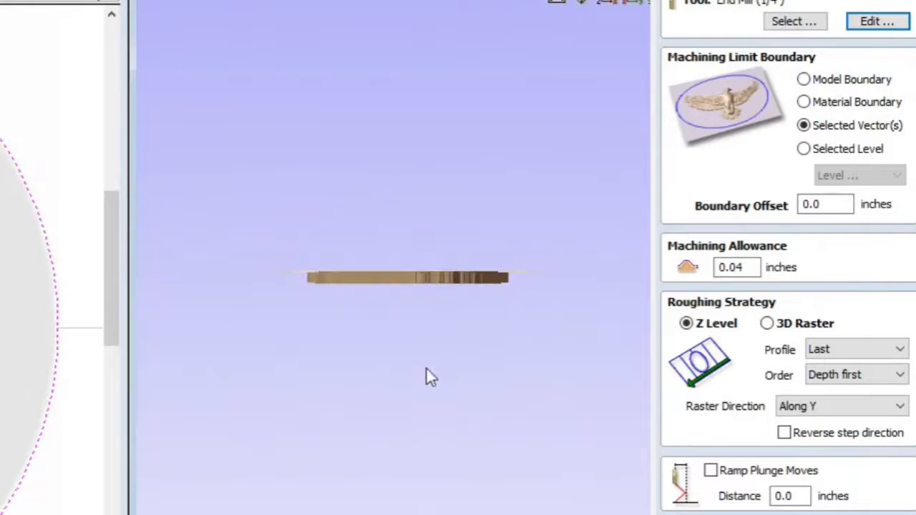
scroll(438, 290, up, 4)
scroll(438, 288, up, 2)
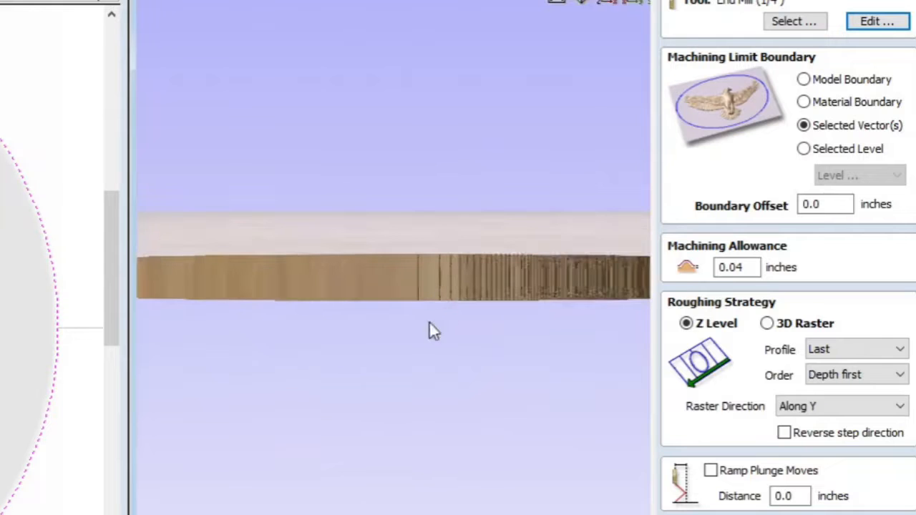
drag(428, 321, 439, 323)
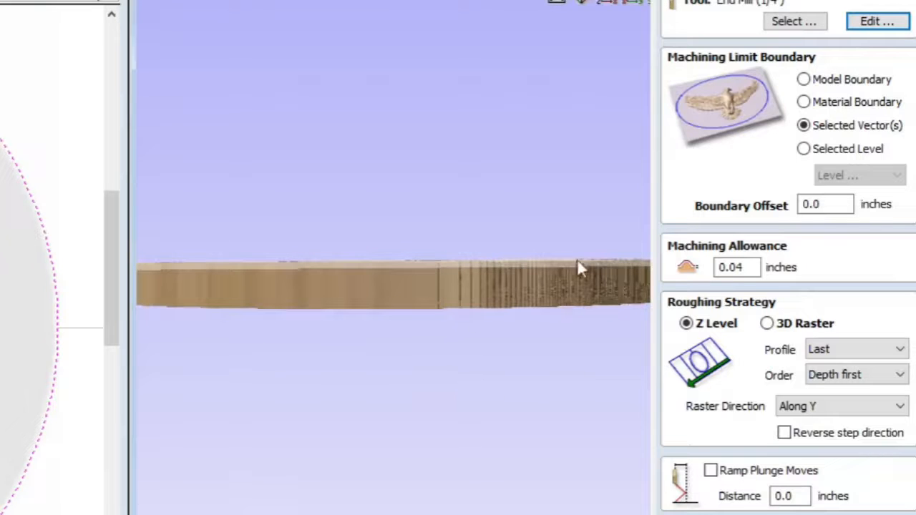
key(ctrl)
key(ctrl)
key(ctrl)
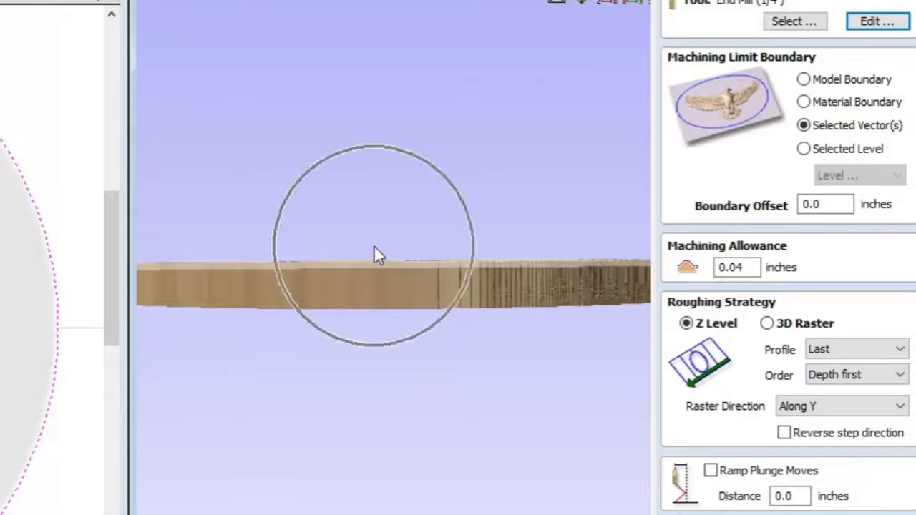
key(ctrl)
key(ctrl)
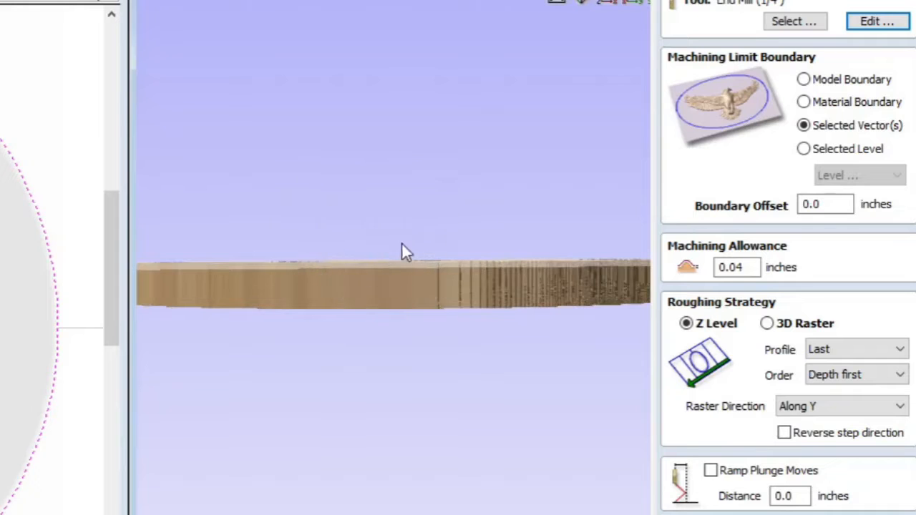
Step: Examine the rooster model in the isometric view and up close from above in the 3D view
key(ctrl)
key(ctrl)
key(ctrl)
click(419, 260)
click(524, 269)
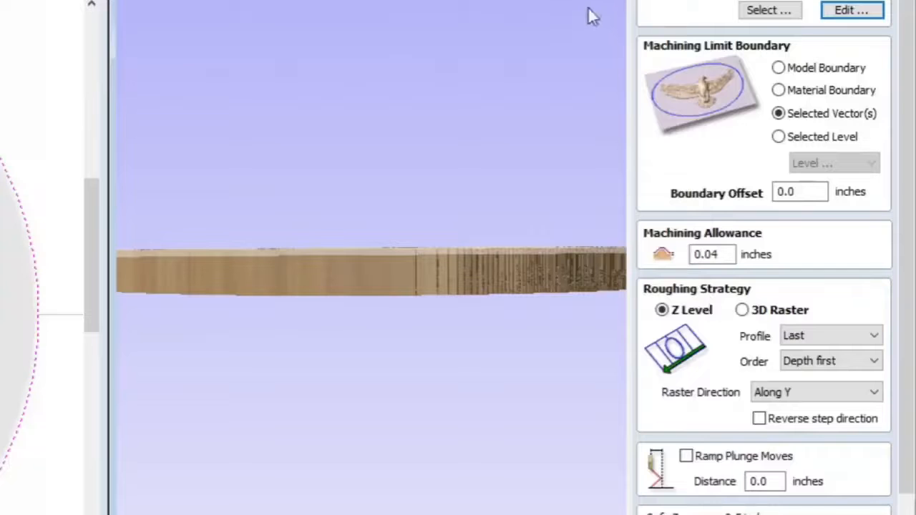
click(580, 1)
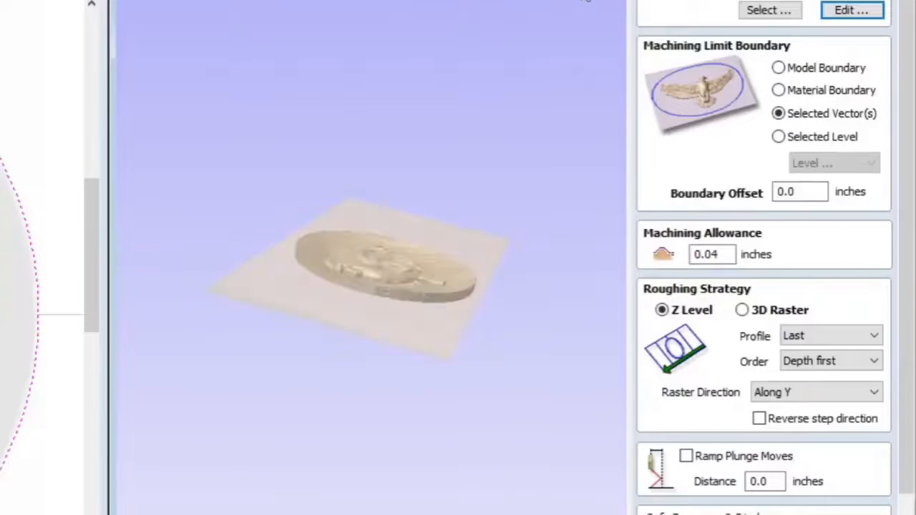
scroll(425, 285, up, 2)
scroll(425, 285, up, 4)
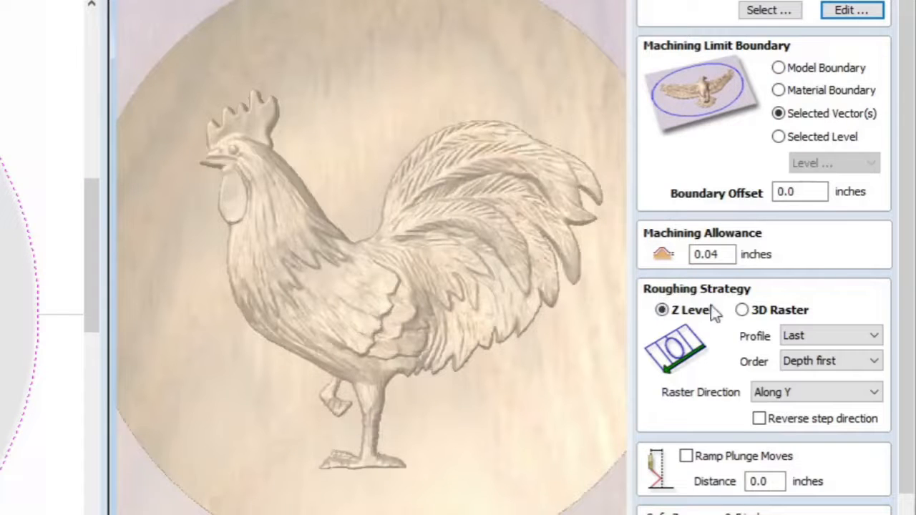
Step: Switch the roughing strategy to 3D Raster and back to Z Level
key(ctrl)
click(743, 310)
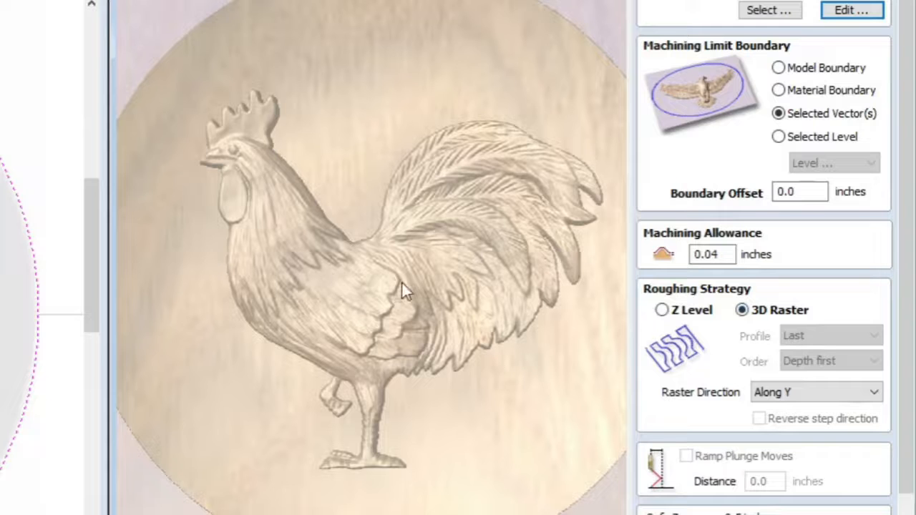
click(661, 309)
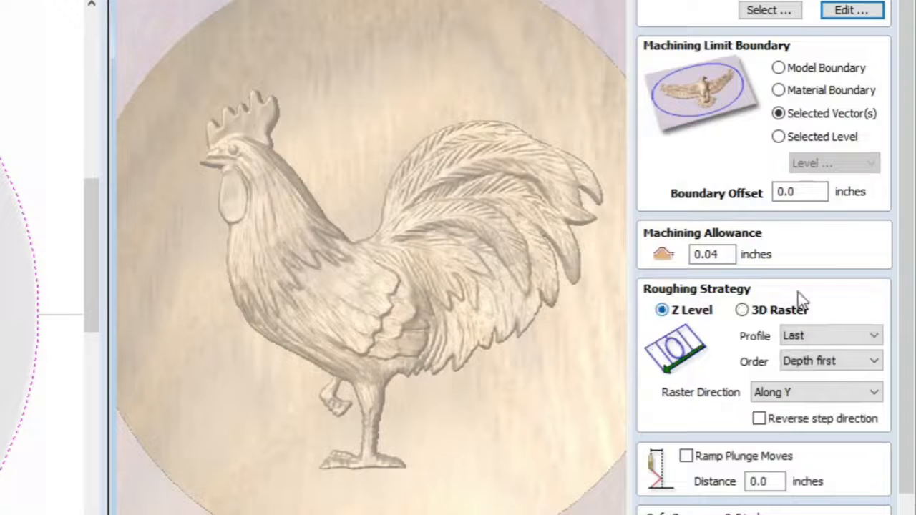
Step: Enable ramp plunge moves for the rough machining toolpath with a distance of 0.125 inches
scroll(799, 385, down, 2)
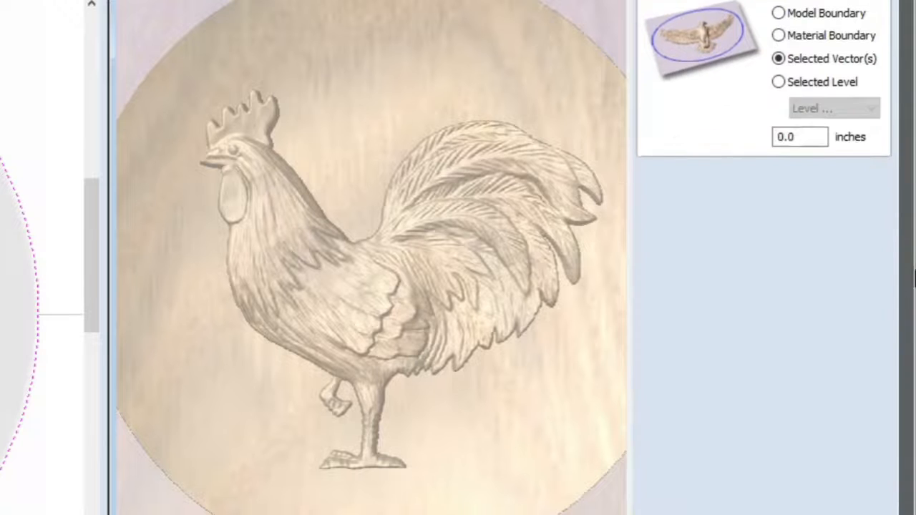
click(693, 412)
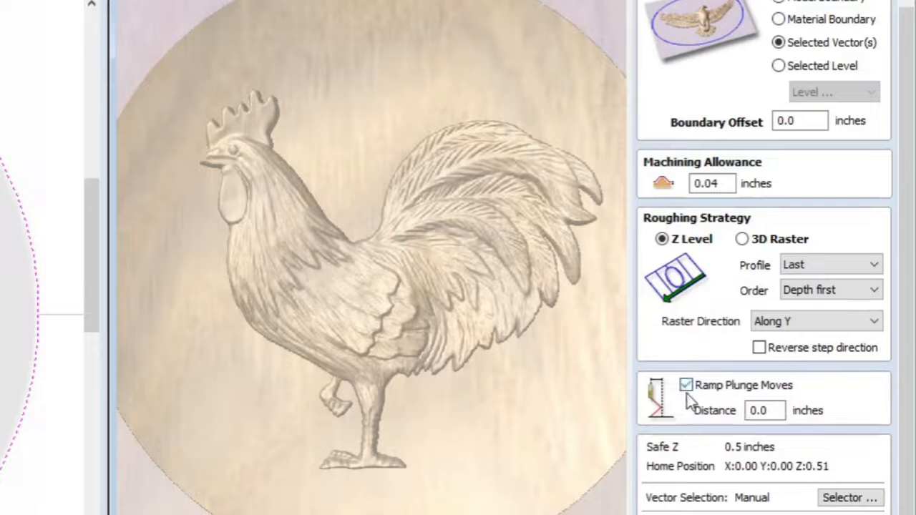
double_click(755, 409)
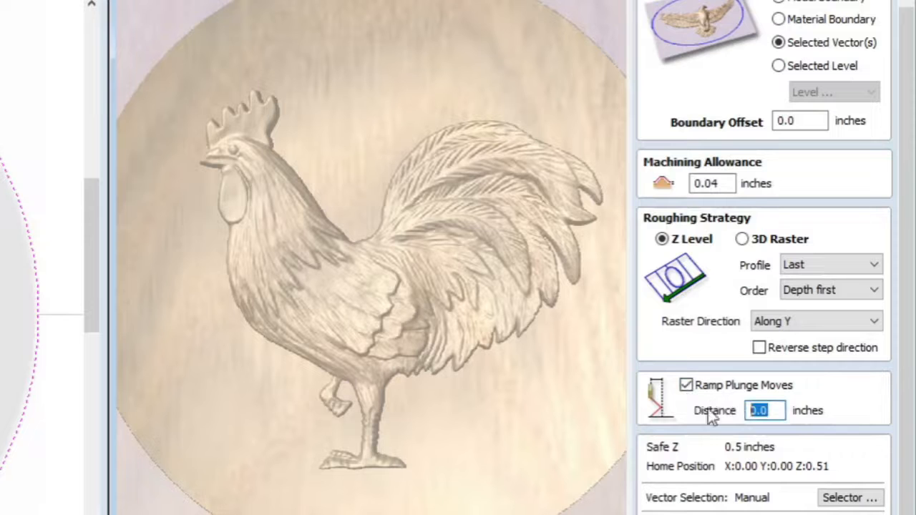
text(.125)
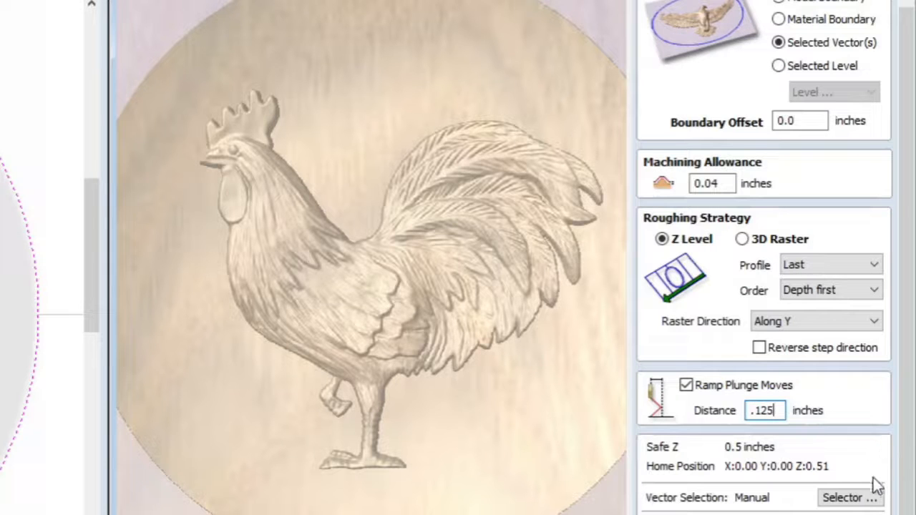
key(ctrl)
key(ctrl)
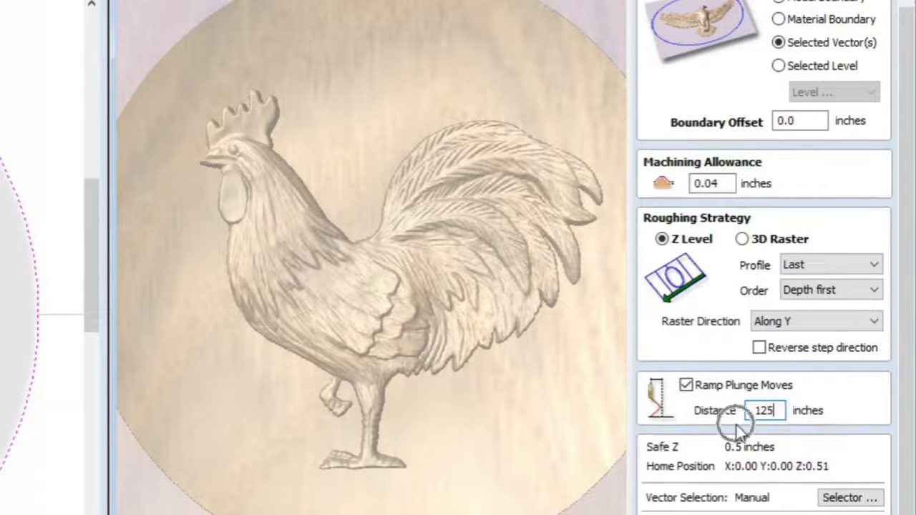
key(ctrl)
key(ctrl)
key(ctrl)
key(ctrl)
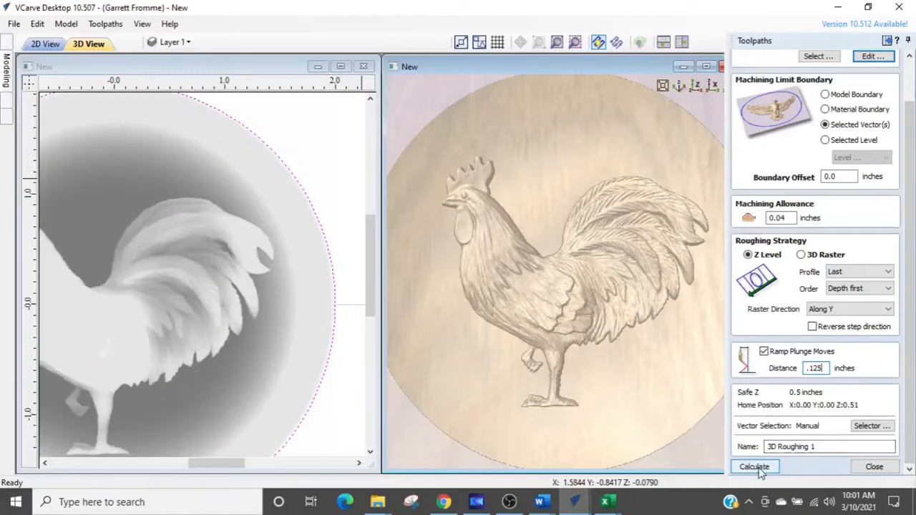
Step: Calculate the Z Level roughing toolpath and simulate its cut in the 3D view
click(758, 470)
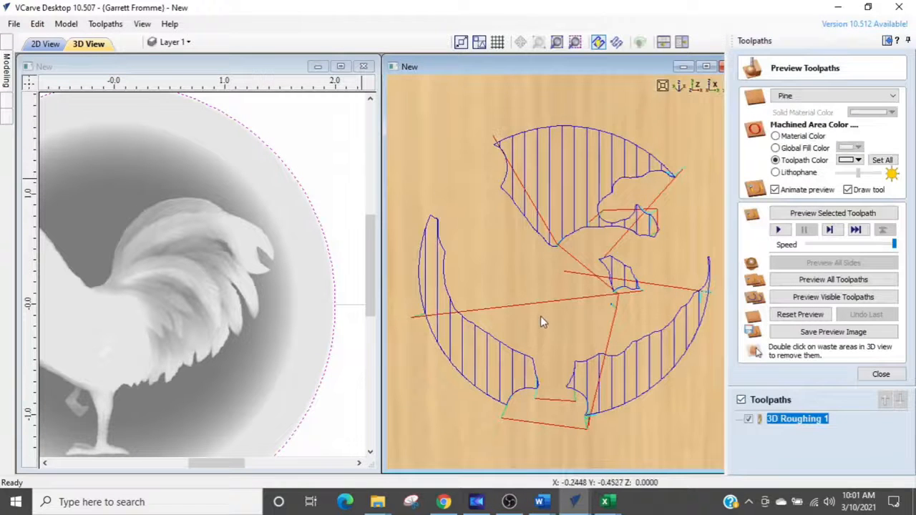
drag(540, 321, 722, 269)
click(794, 215)
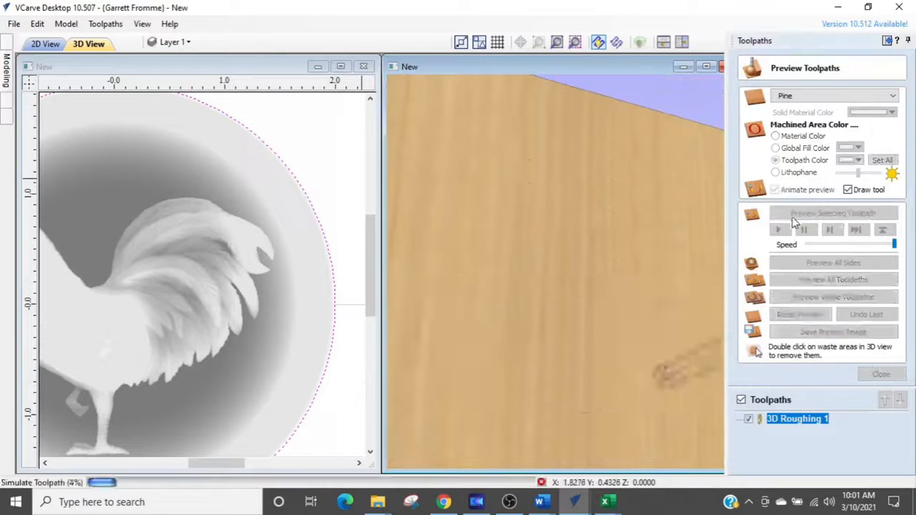
drag(547, 252, 522, 282)
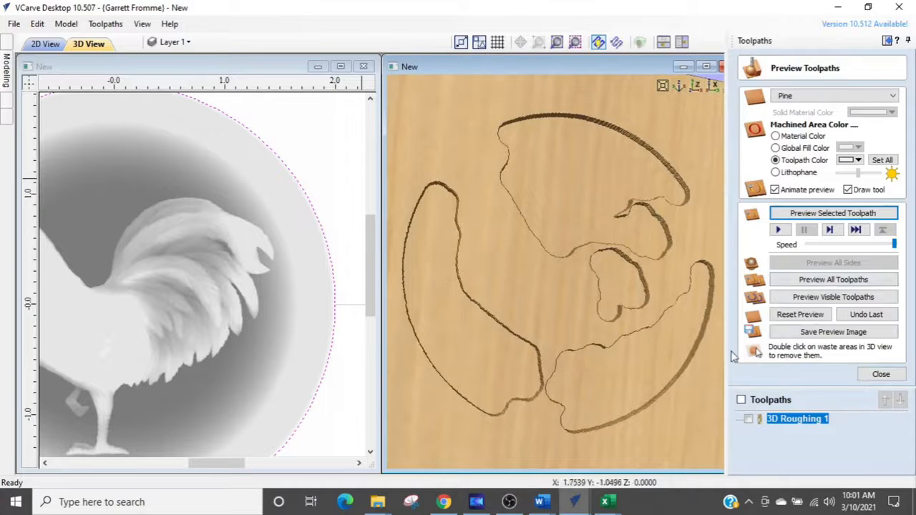
Step: Reopen the 3D Roughing 1 toolpath, change its strategy to 3D Raster and recalculate it
click(771, 420)
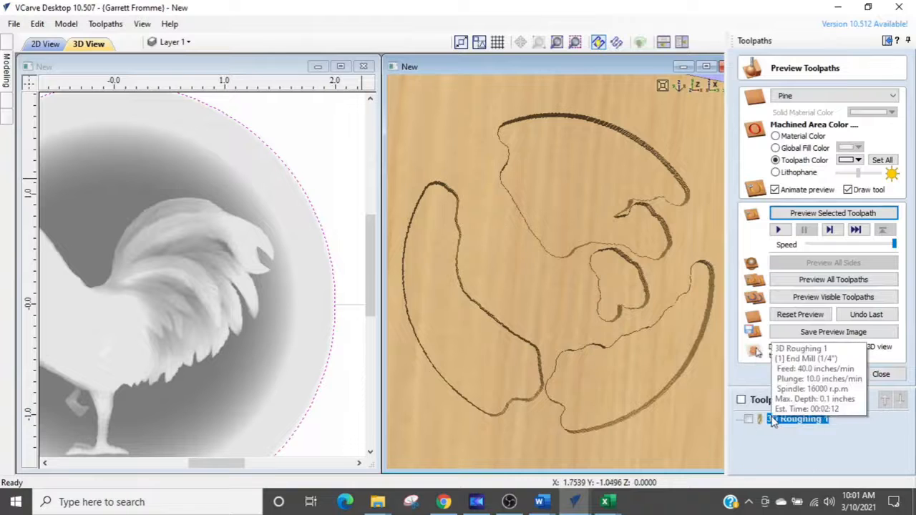
double_click(771, 420)
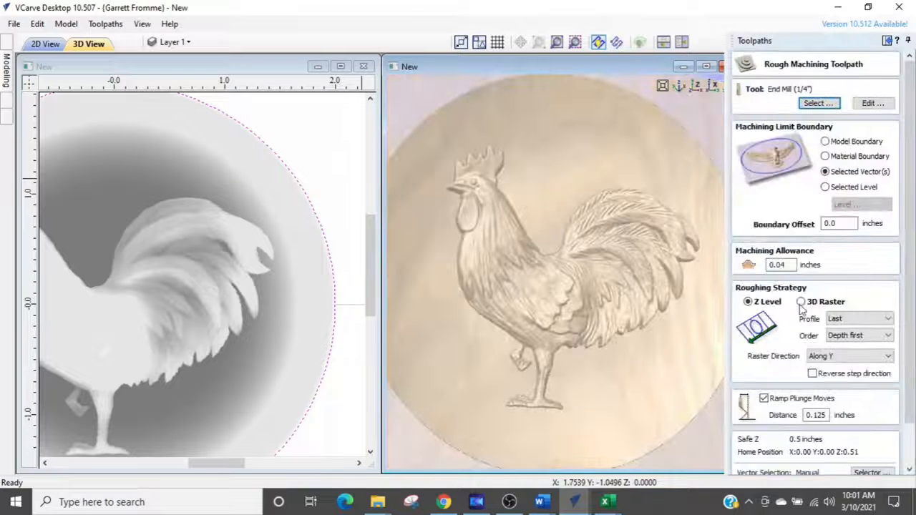
click(800, 302)
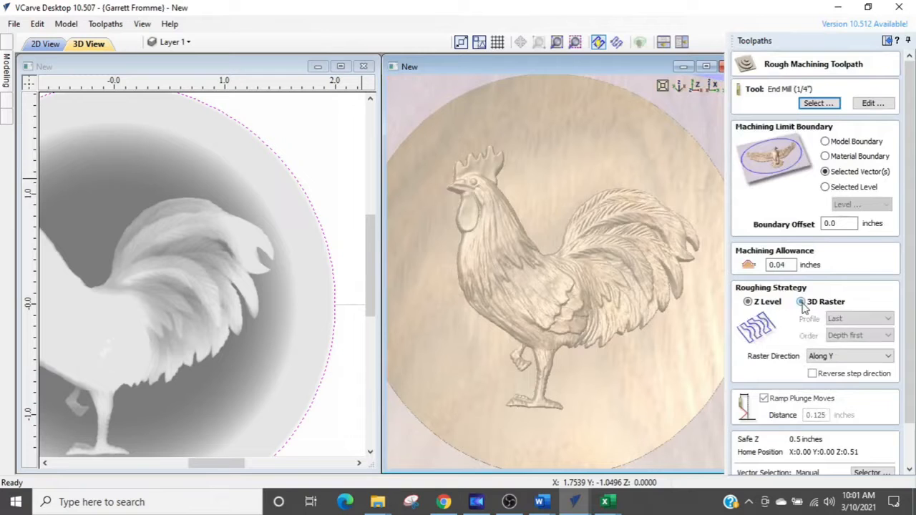
scroll(912, 343, down, 2)
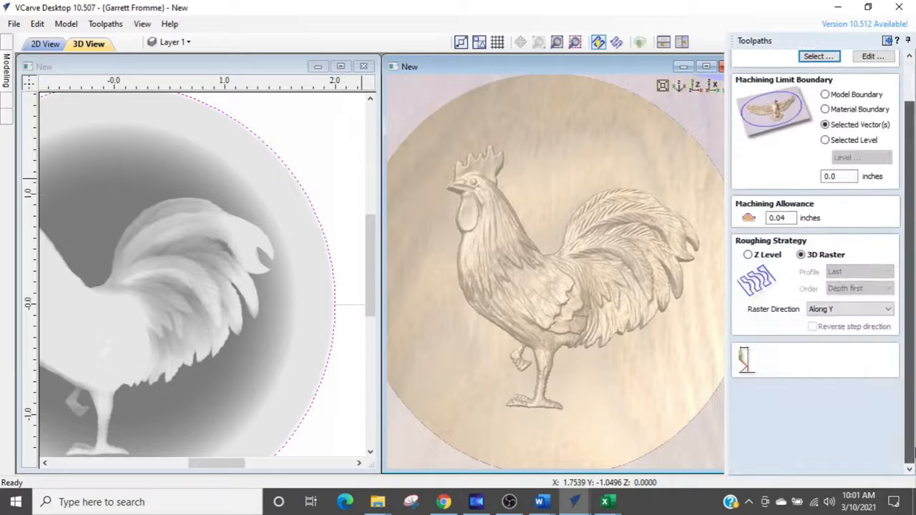
click(754, 466)
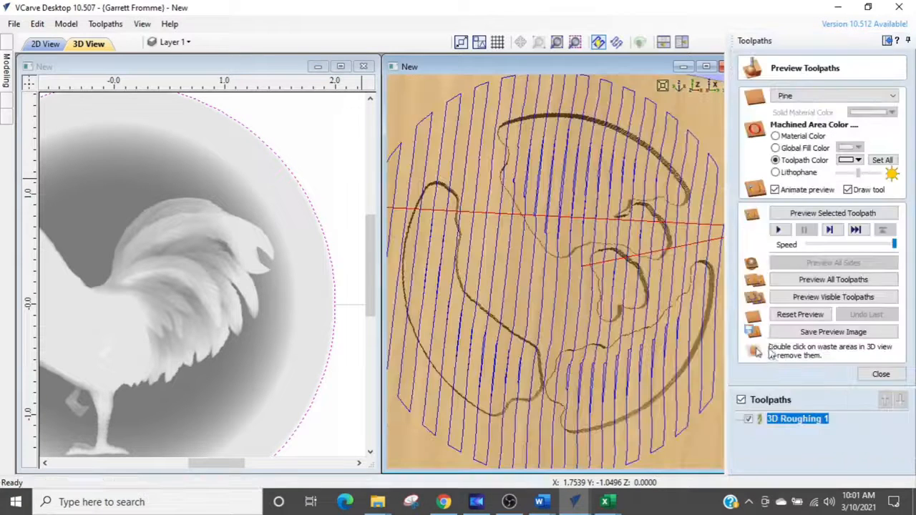
Step: Simulate the 3D Raster roughing on a reset preview and check its estimated machining time
click(783, 315)
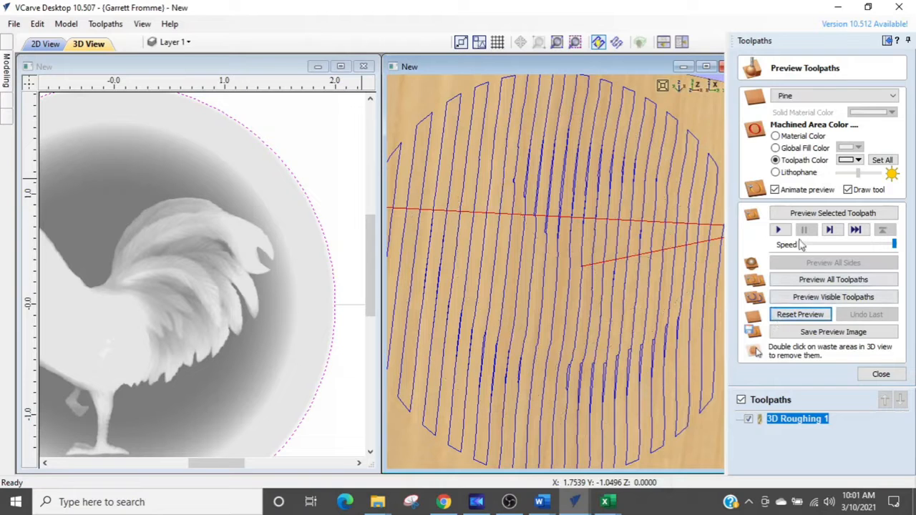
scroll(593, 335, down, 4)
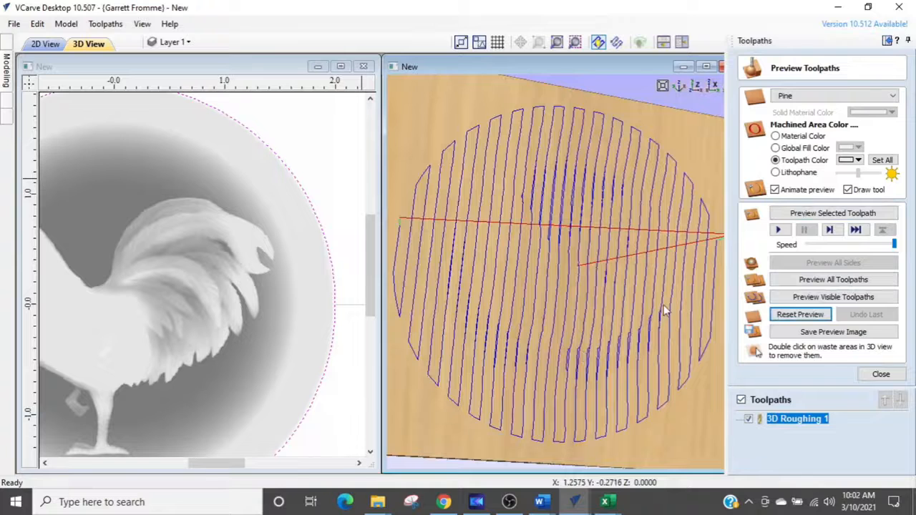
click(832, 212)
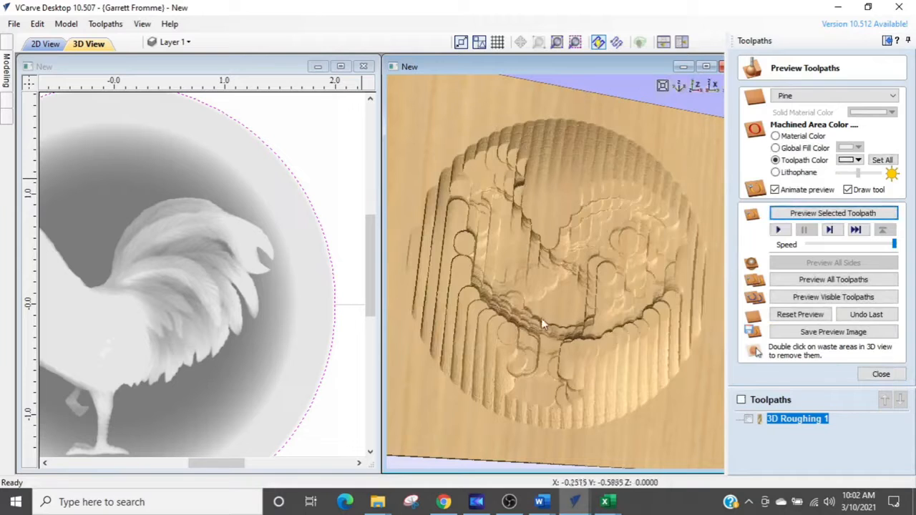
click(887, 379)
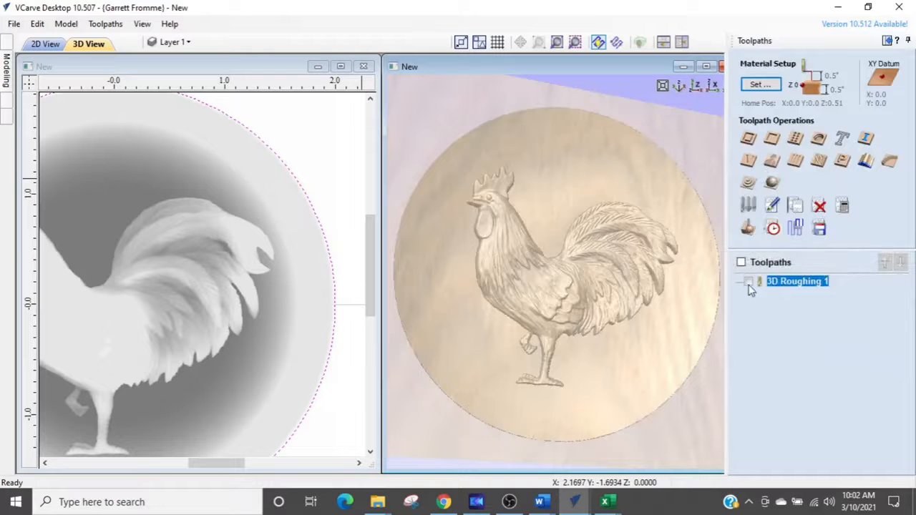
click(773, 228)
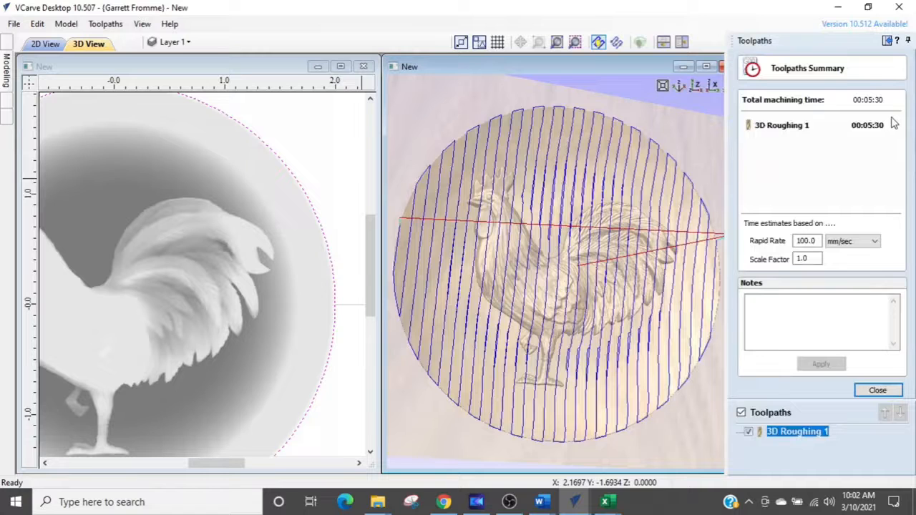
click(876, 390)
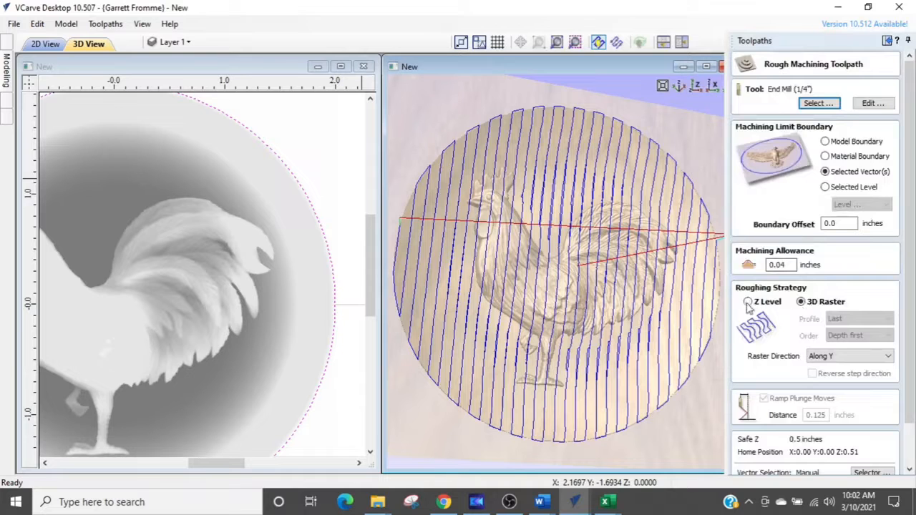
Step: Set the 3D Roughing 1 strategy back to Z Level and recalculate the toolpath
click(748, 302)
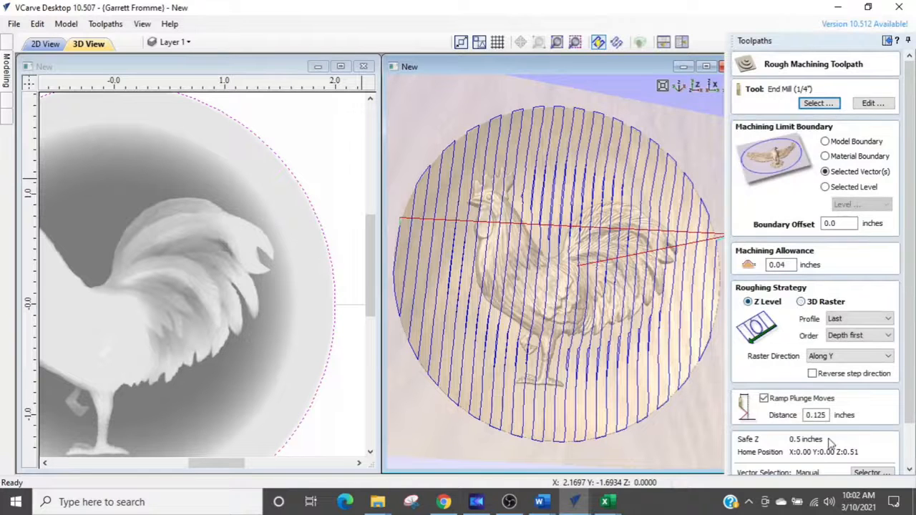
scroll(826, 442, down, 2)
click(760, 466)
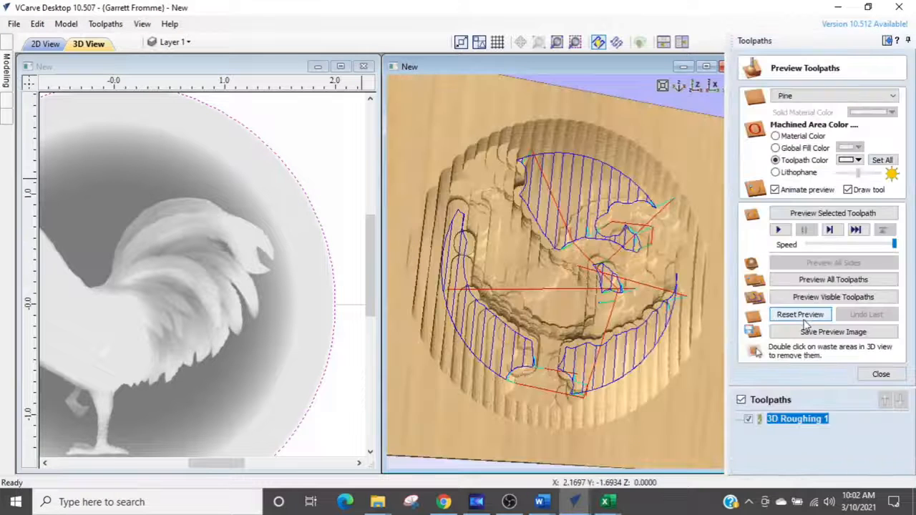
Step: Simulate the Z Level roughing on a reset preview and check its estimated machining time
click(781, 316)
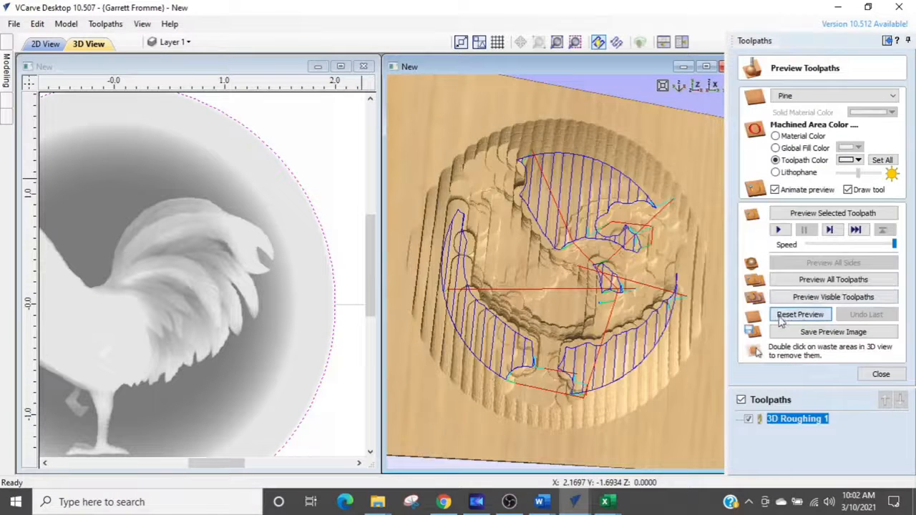
click(799, 216)
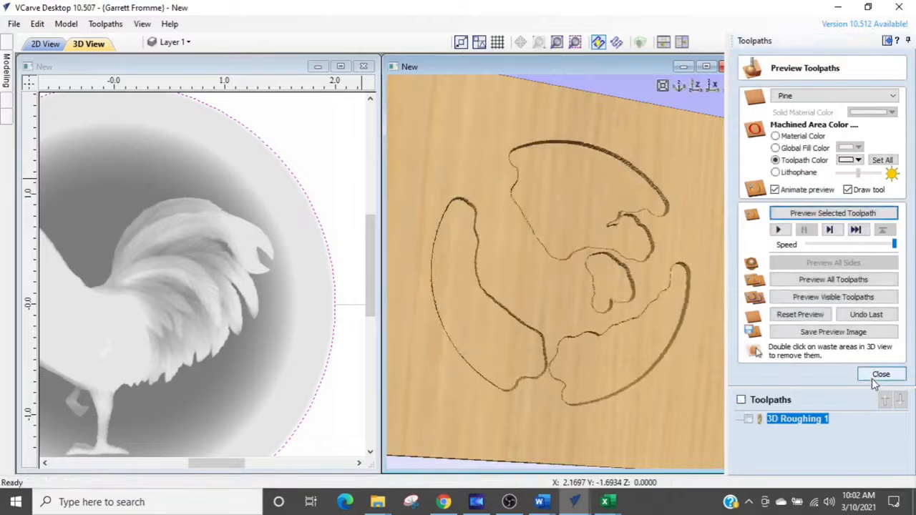
click(871, 377)
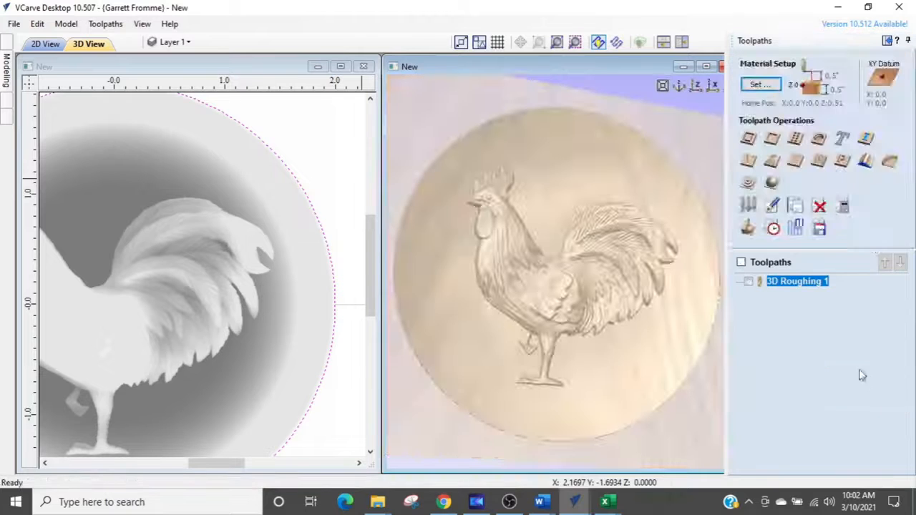
click(774, 230)
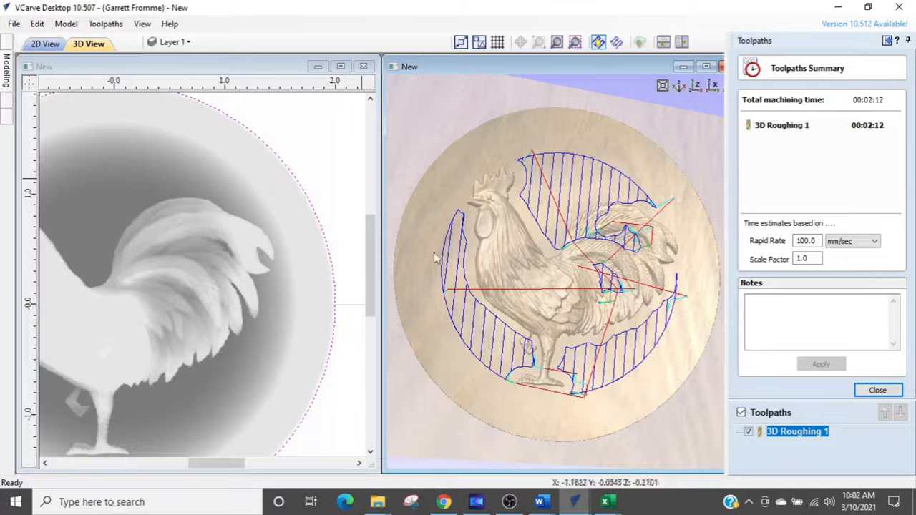
click(875, 391)
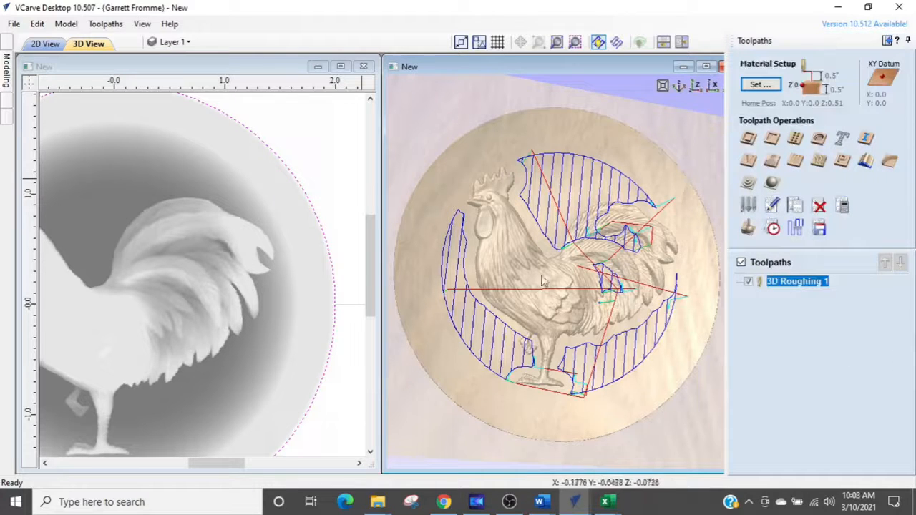
Step: Start a finish machining toolpath and choose the Ball Nose (1/8") from the tool database as its cutter
click(774, 185)
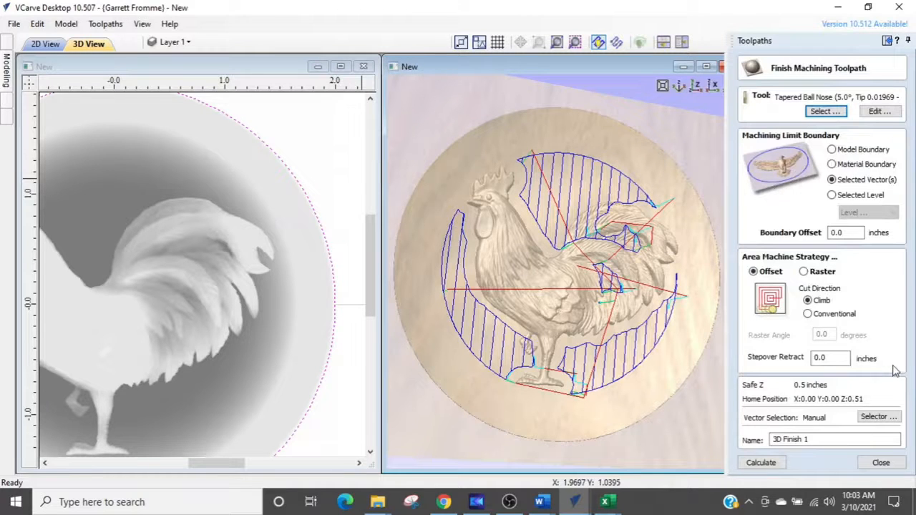
click(827, 109)
key(ctrl)
key(ctrl)
click(824, 112)
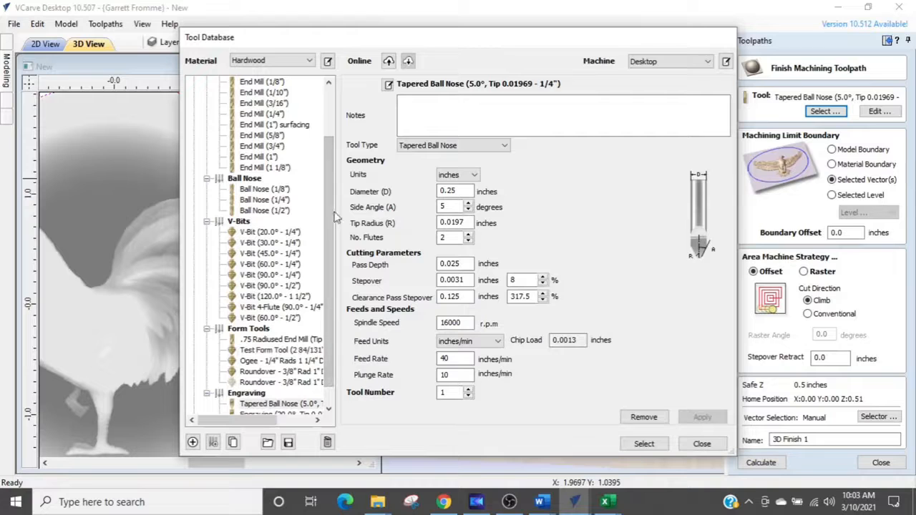
click(264, 190)
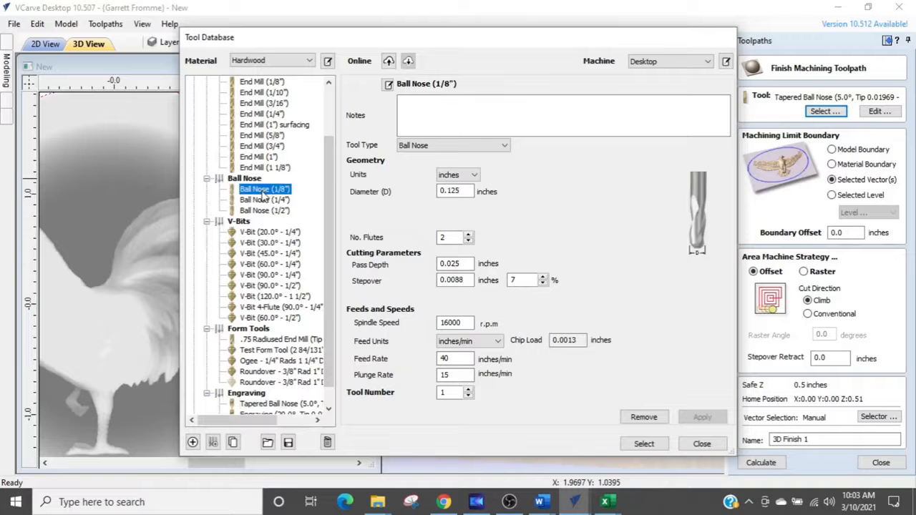
click(644, 445)
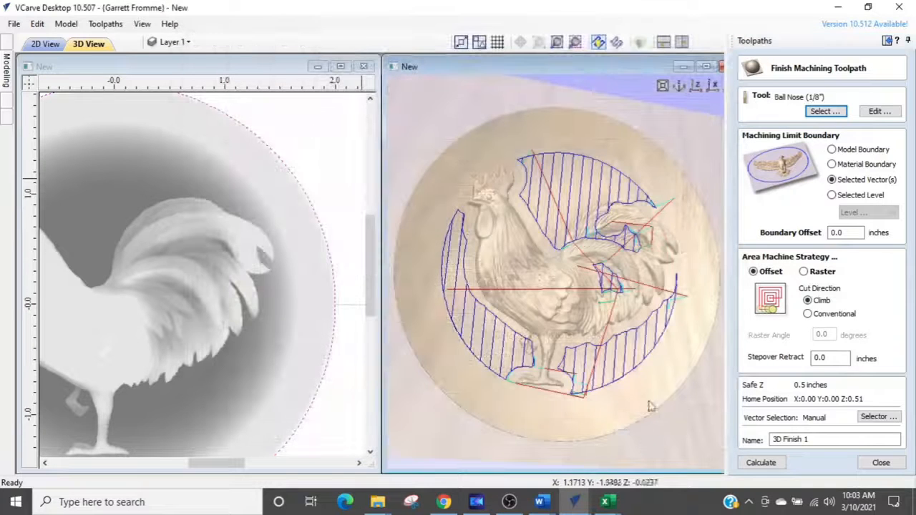
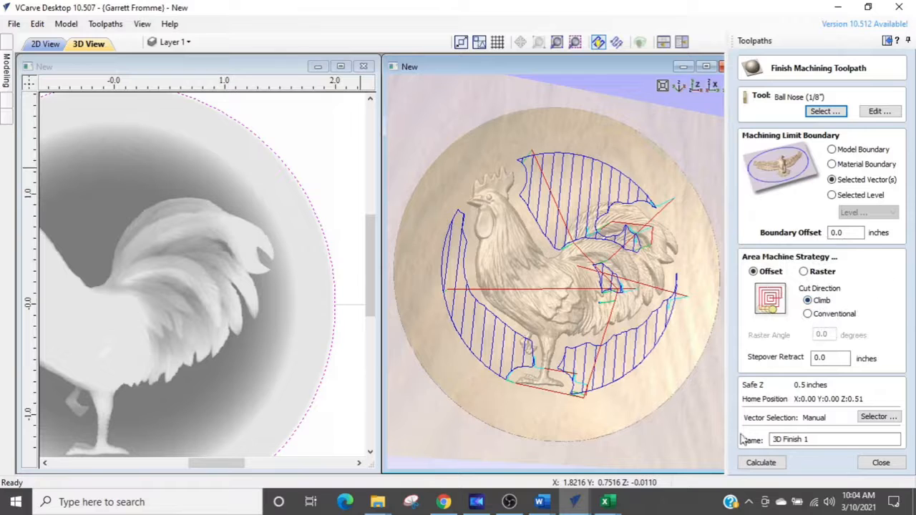
Step: Calculate the 3D Finish 1 toolpath with the Offset strategy and simulate it in the 3D preview
click(762, 462)
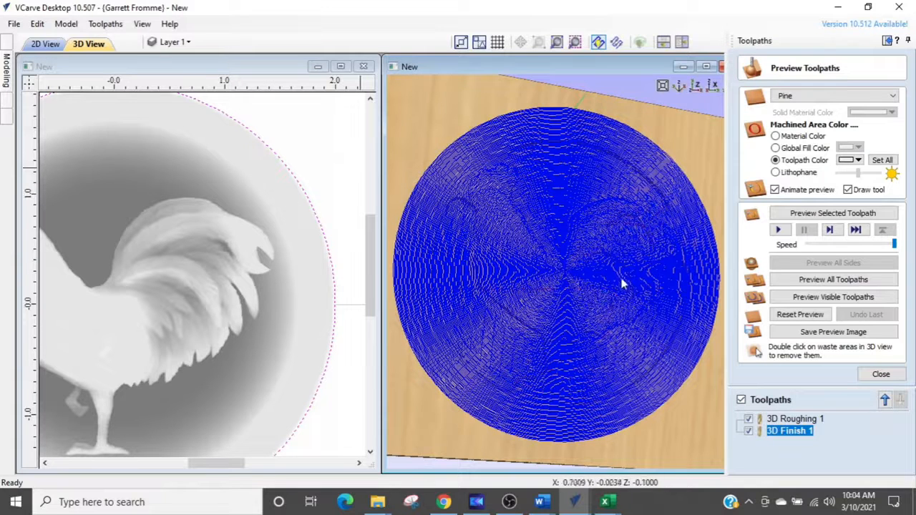
click(809, 217)
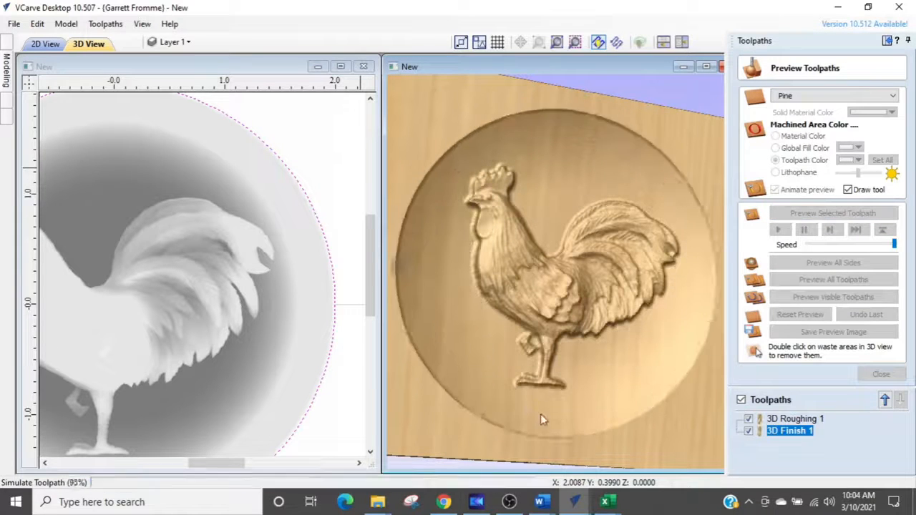
drag(583, 416, 597, 402)
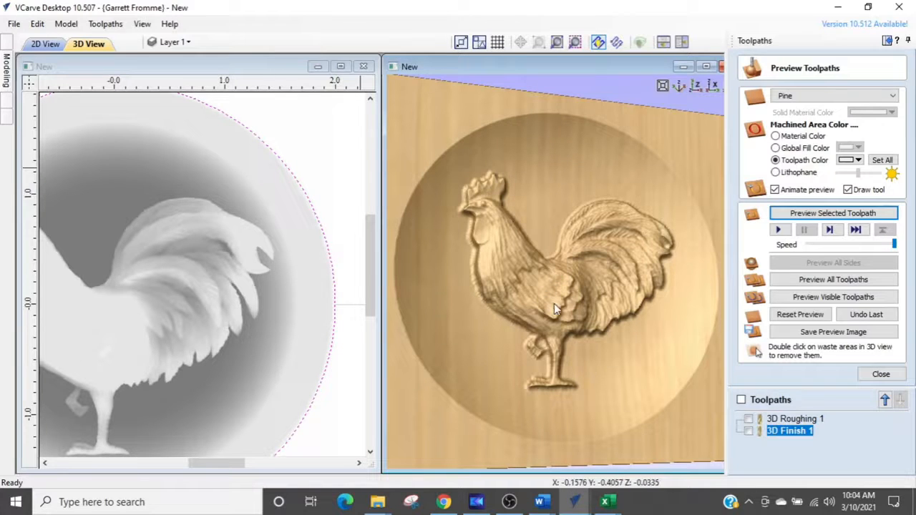
Step: Reopen 3D Finish 1, set the ball nose feed rate to 45 inches/min and recalculate the toolpath
double_click(763, 434)
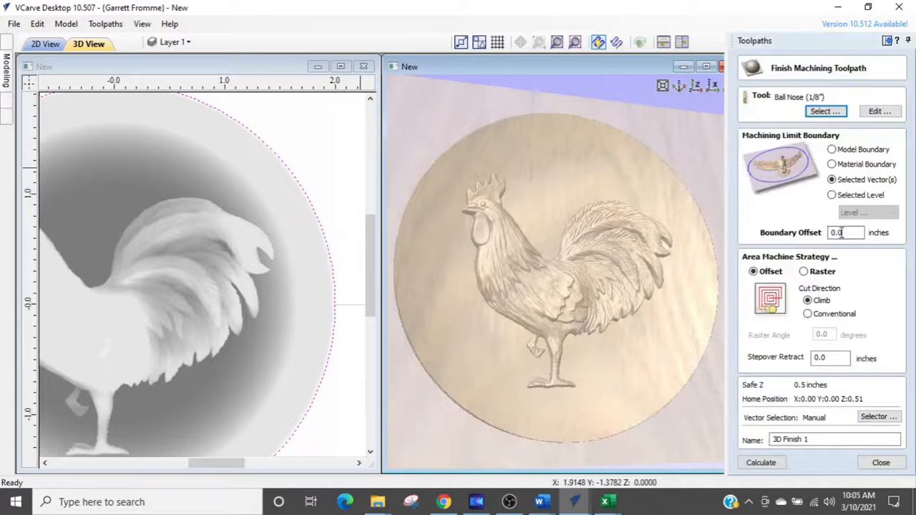
click(889, 114)
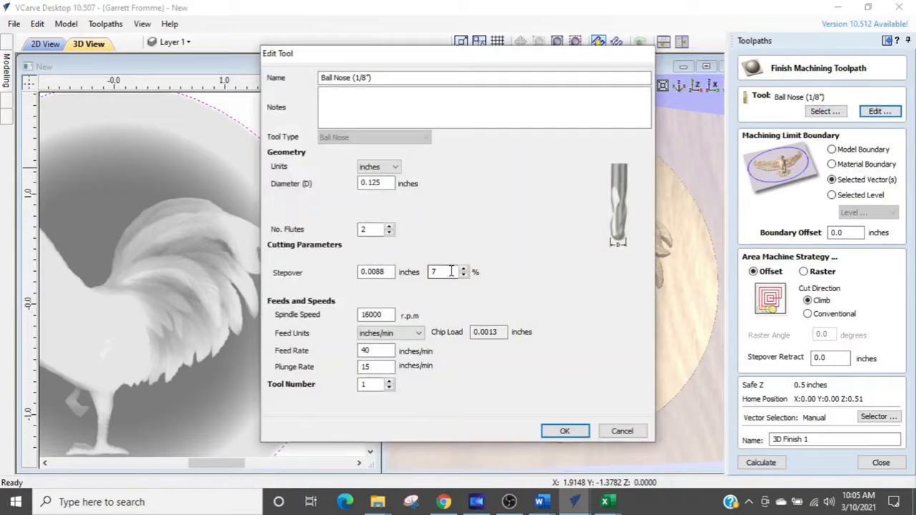
click(621, 243)
drag(389, 350, 319, 349)
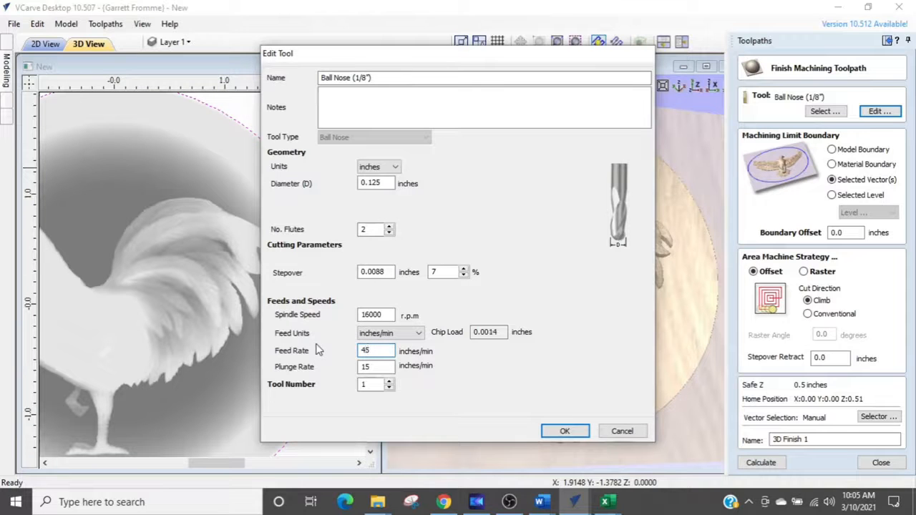
click(550, 430)
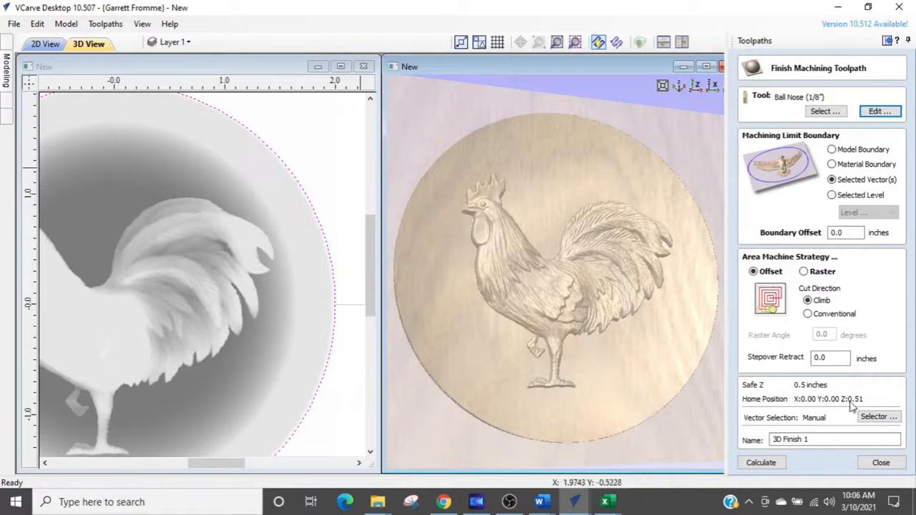
click(762, 463)
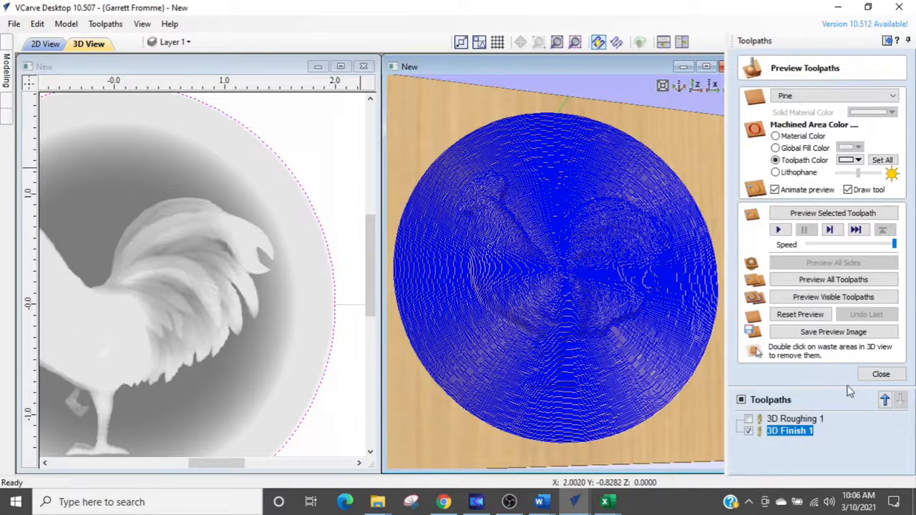
Step: Check the estimated machining time of the finish toolpath alone and together with the roughing toolpath
click(877, 375)
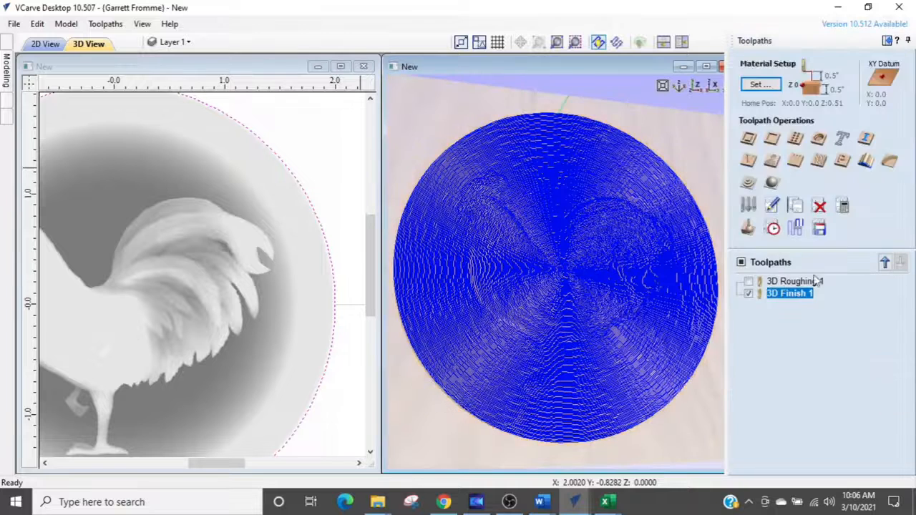
click(773, 229)
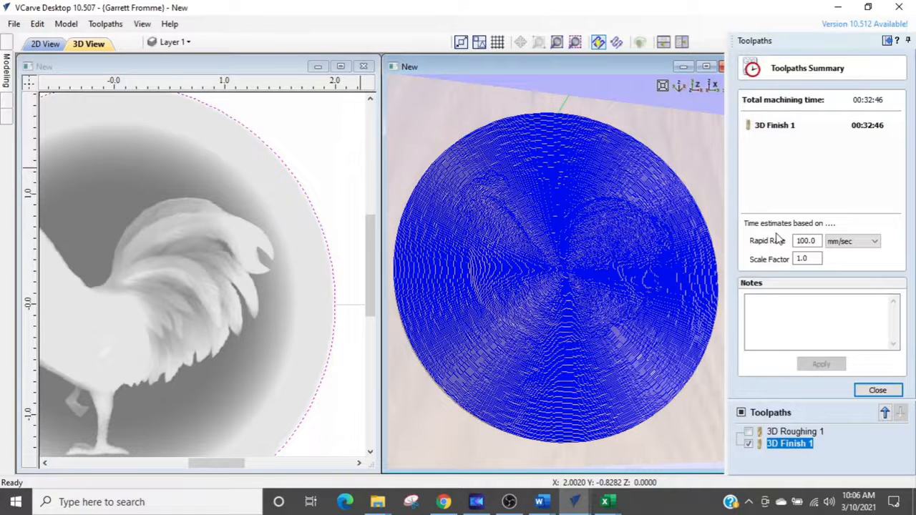
click(748, 431)
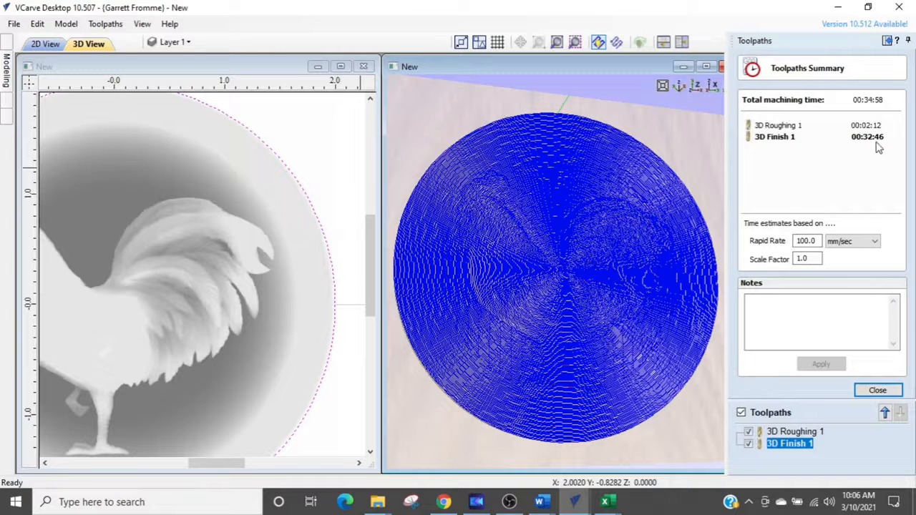
click(876, 390)
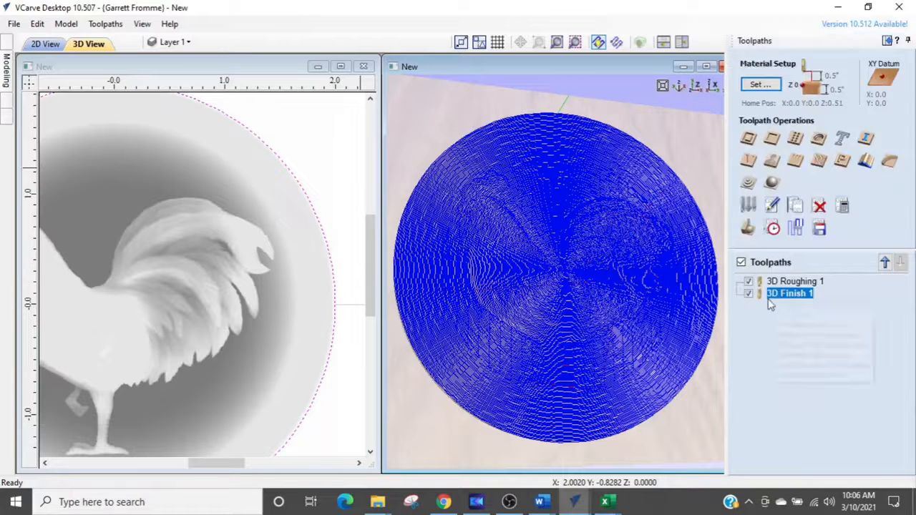
Step: Reopen 3D Finish 1, change its area machine strategy to Raster and recalculate the toolpath
double_click(770, 299)
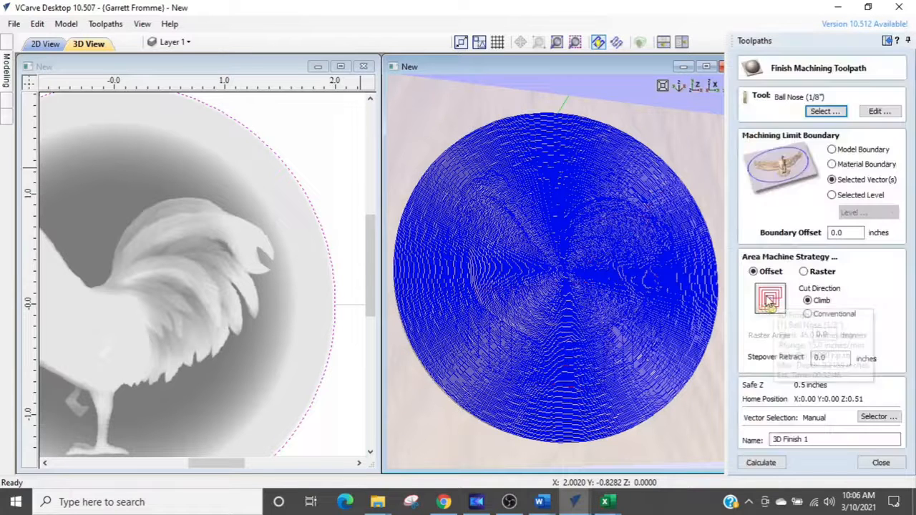
click(803, 272)
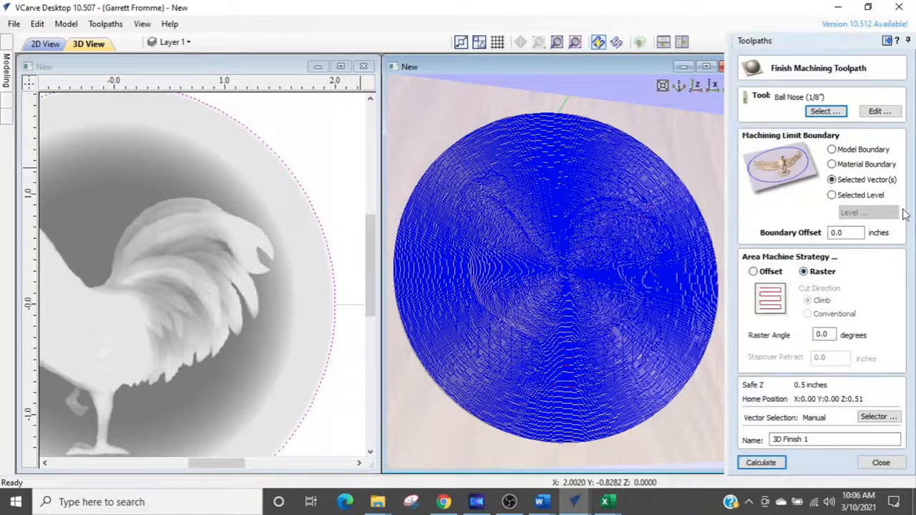
drag(563, 290, 512, 300)
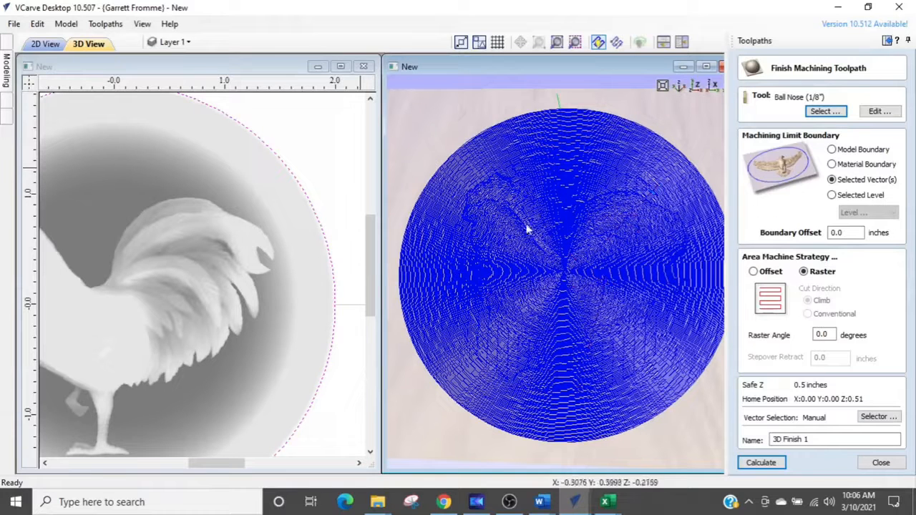
click(751, 463)
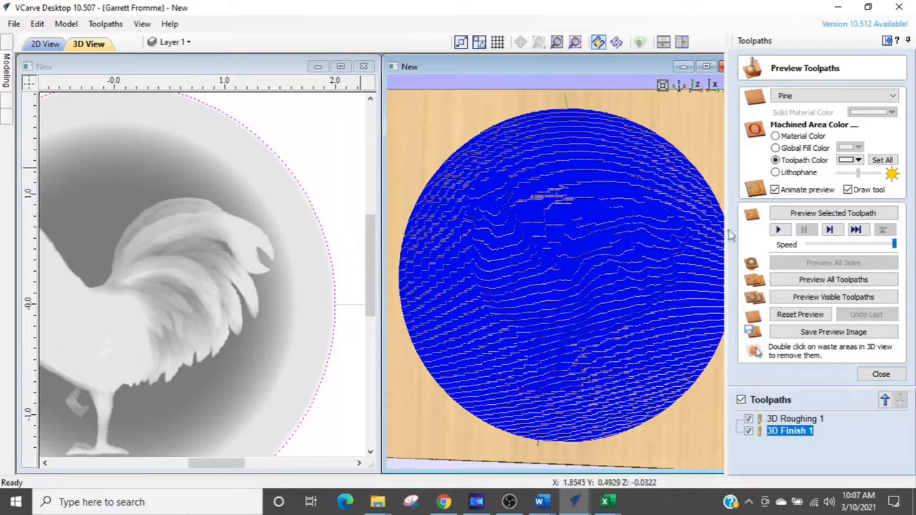
Step: Simulate the Raster finish toolpath, reset the preview and run the simulation again on the blank material
click(785, 215)
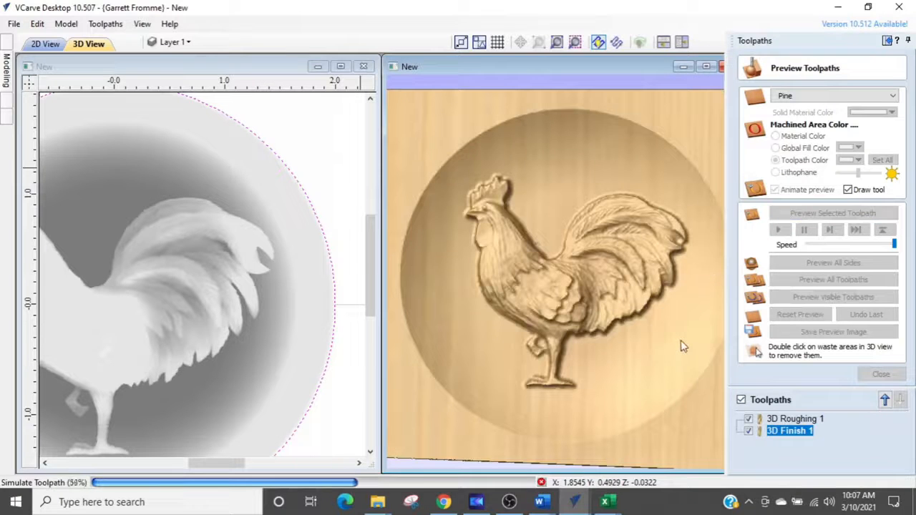
click(798, 314)
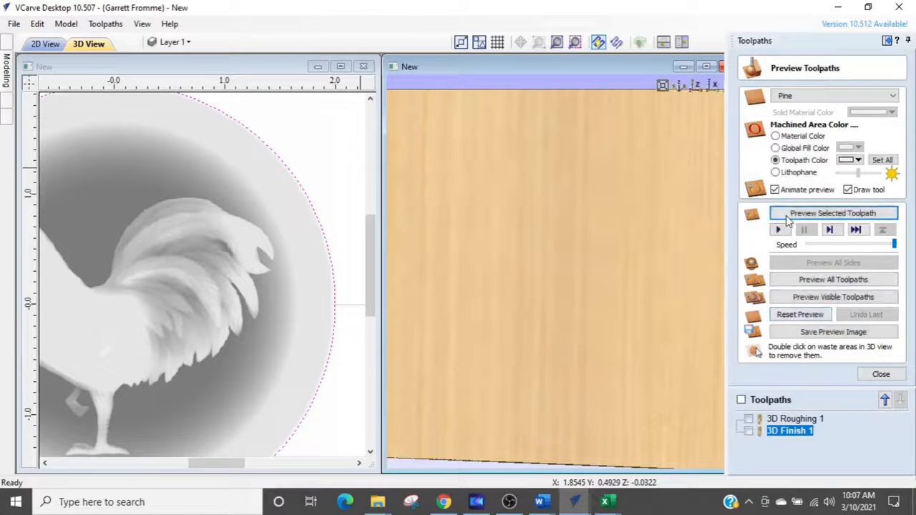
click(785, 214)
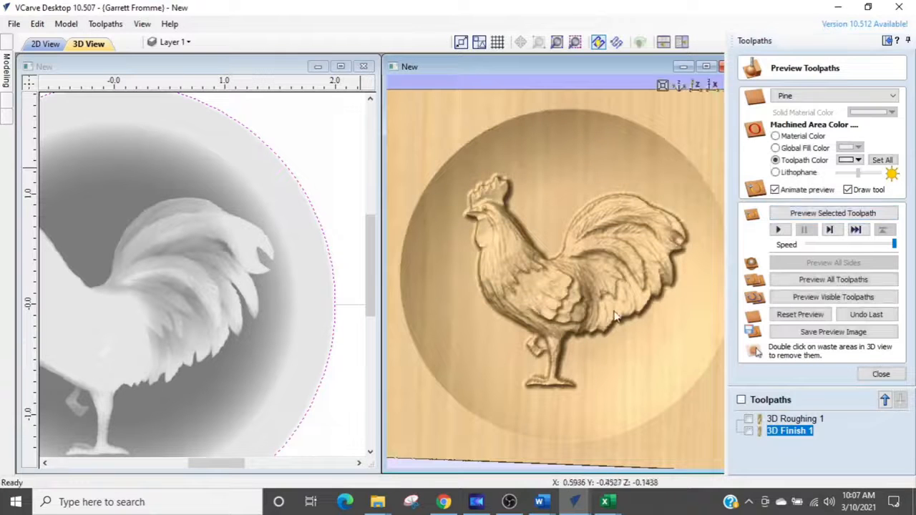
Step: Examine the simulated rooster carving up close and from different angles, including the body, legs and dish edge
scroll(608, 304, up, 3)
scroll(607, 304, down, 2)
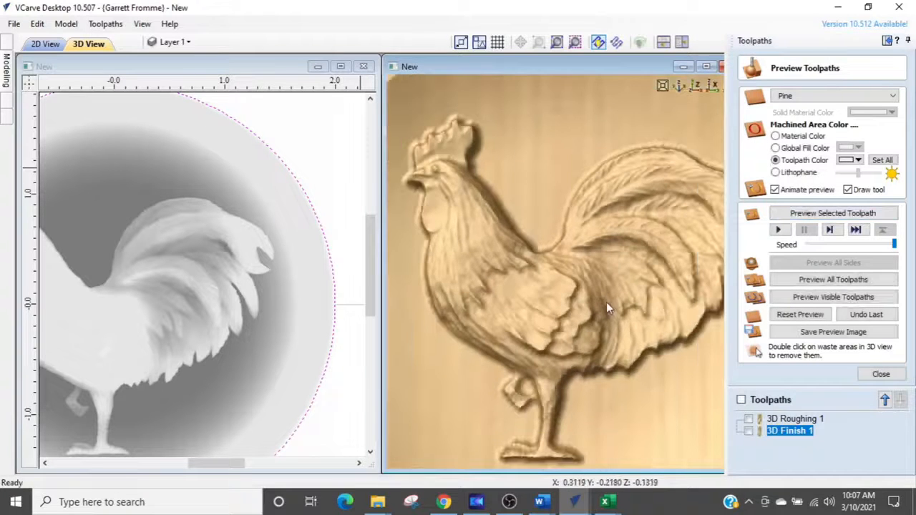
scroll(606, 301, down, 1)
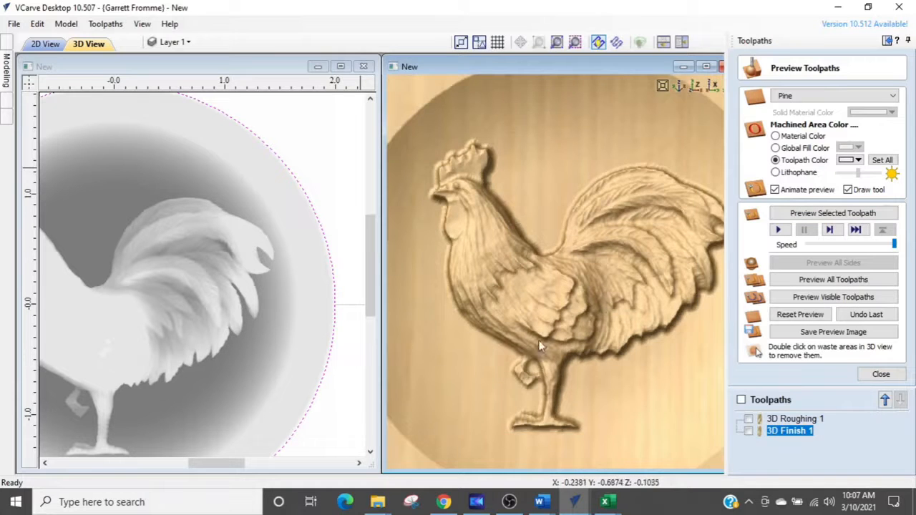
scroll(478, 345, up, 3)
scroll(478, 344, up, 2)
middle_drag(479, 344, 615, 165)
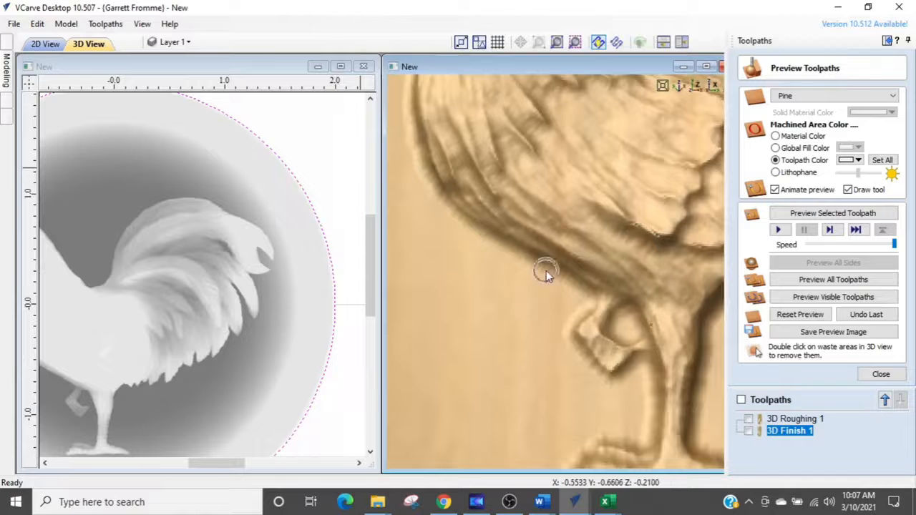
scroll(548, 266, down, 2)
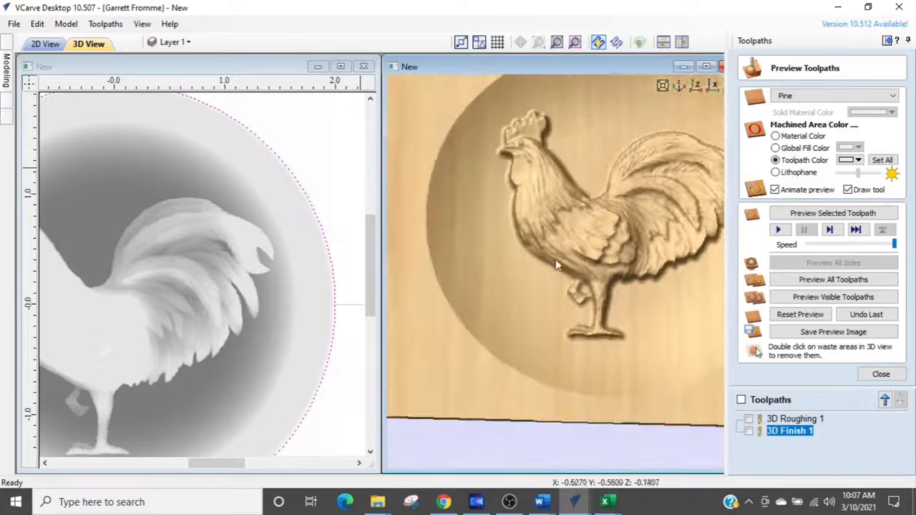
scroll(615, 251, down, 1)
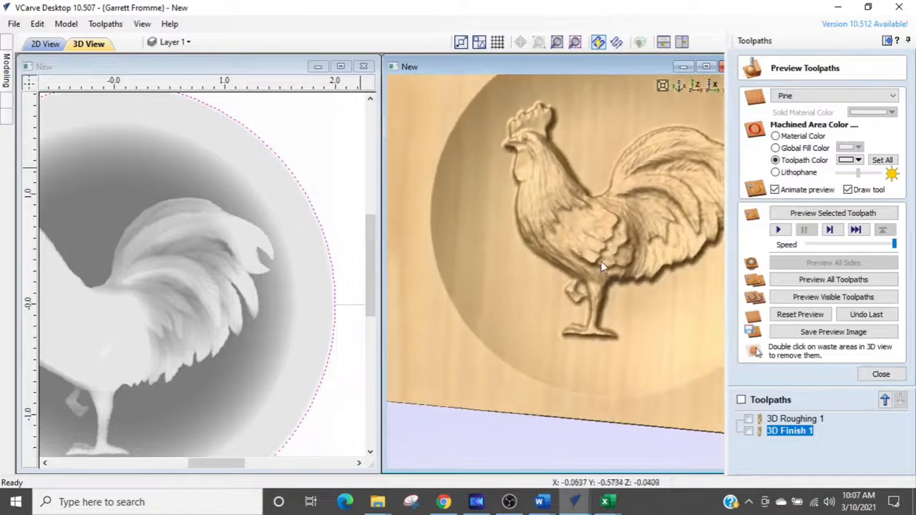
scroll(599, 259, down, 1)
middle_drag(592, 247, 568, 262)
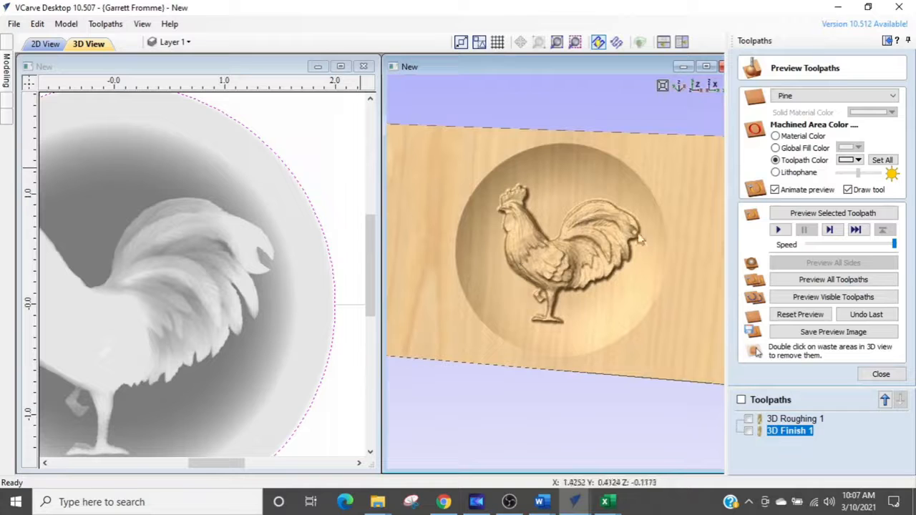
drag(489, 285, 497, 311)
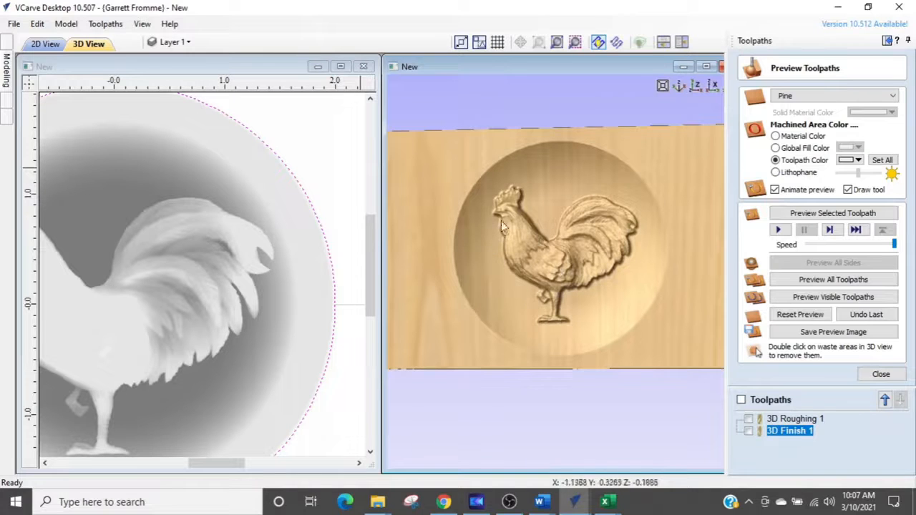
scroll(529, 263, up, 2)
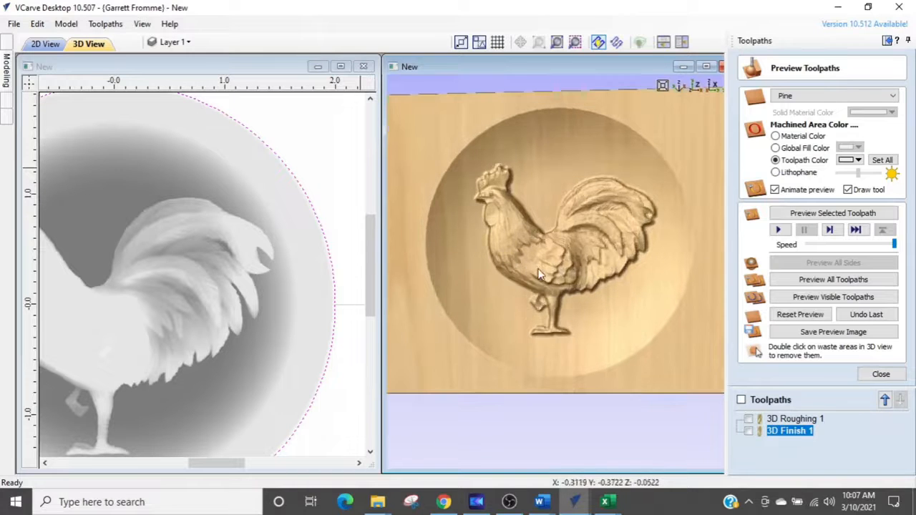
Step: Switch to Snipping Tool and capture a rectangular snip of the simulated rooster dish
click(412, 509)
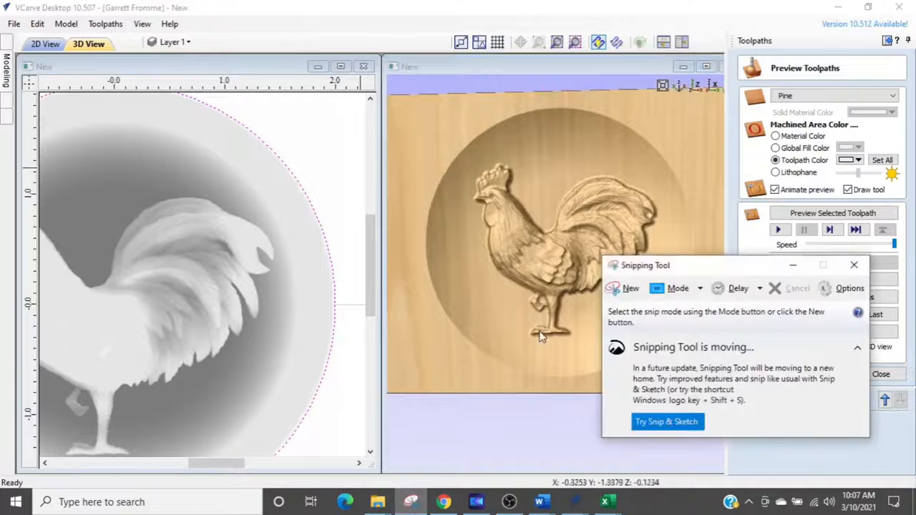
click(629, 288)
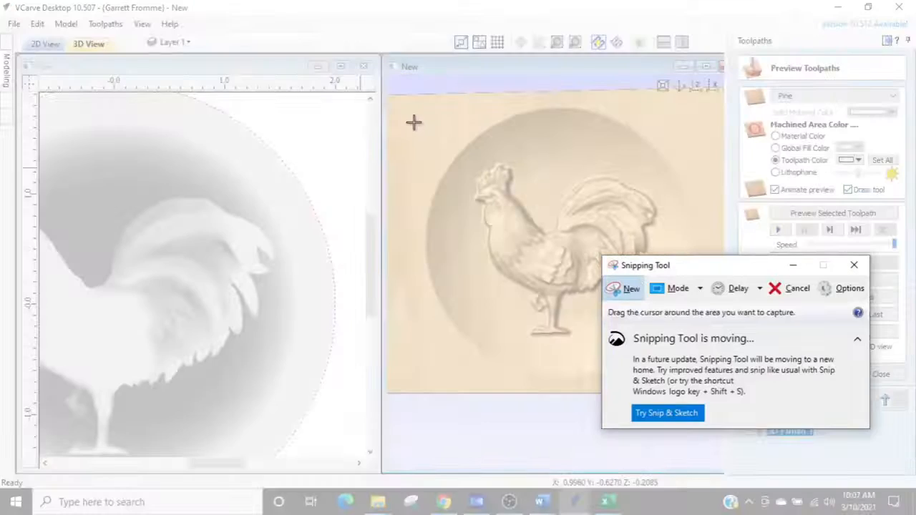
drag(408, 89, 709, 398)
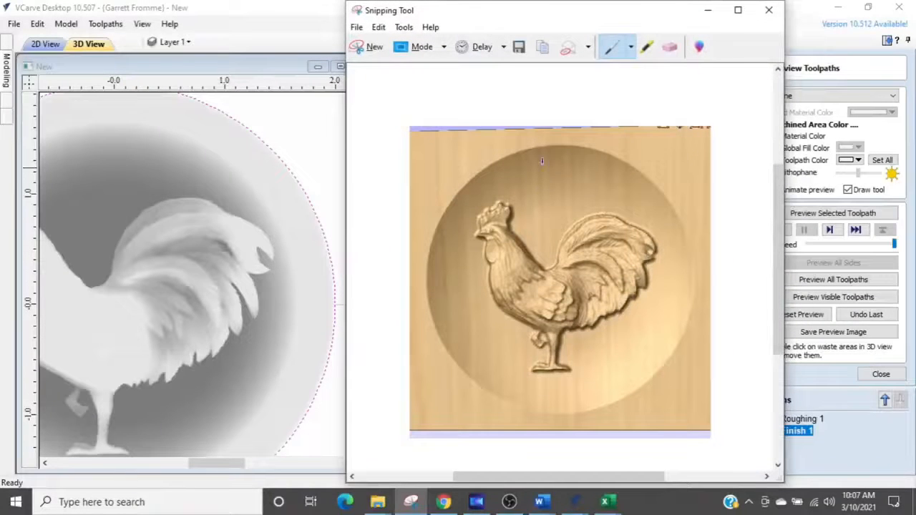
Step: Return to VCarve, reopen 3D Finish 1 for editing and set its area machine strategy to Offset
click(267, 42)
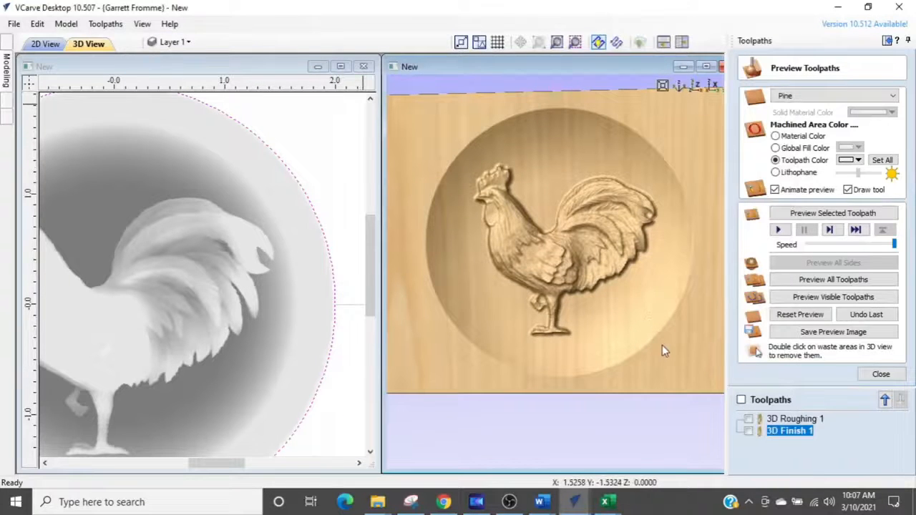
mouse_move(769, 437)
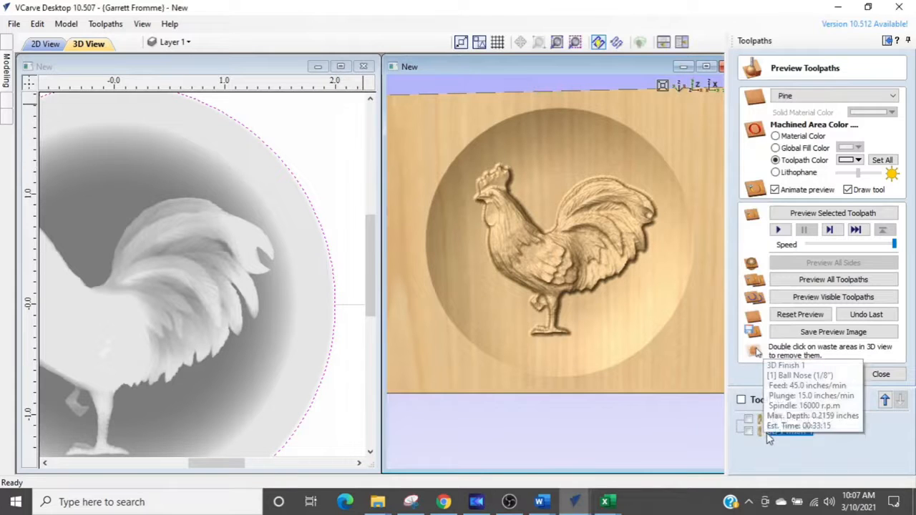
double_click(768, 437)
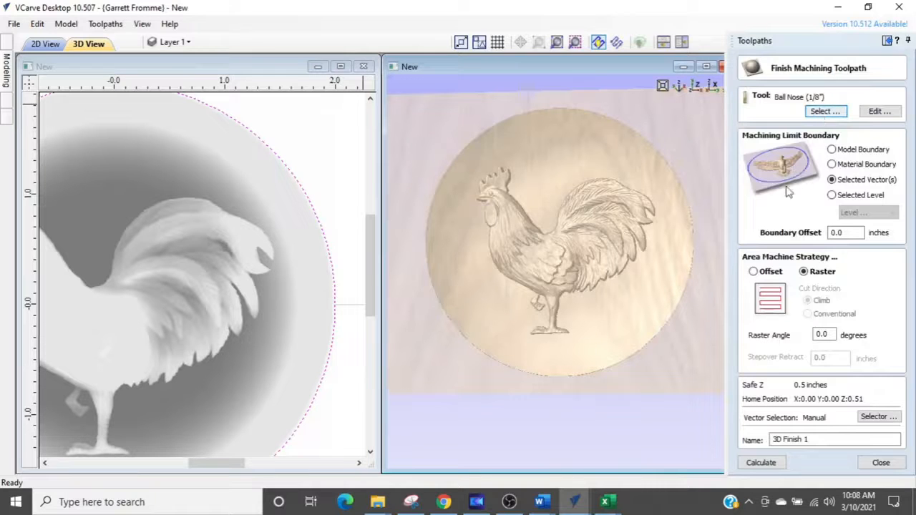
click(753, 272)
key(ctrl)
key(ctrl)
key(ctrl)
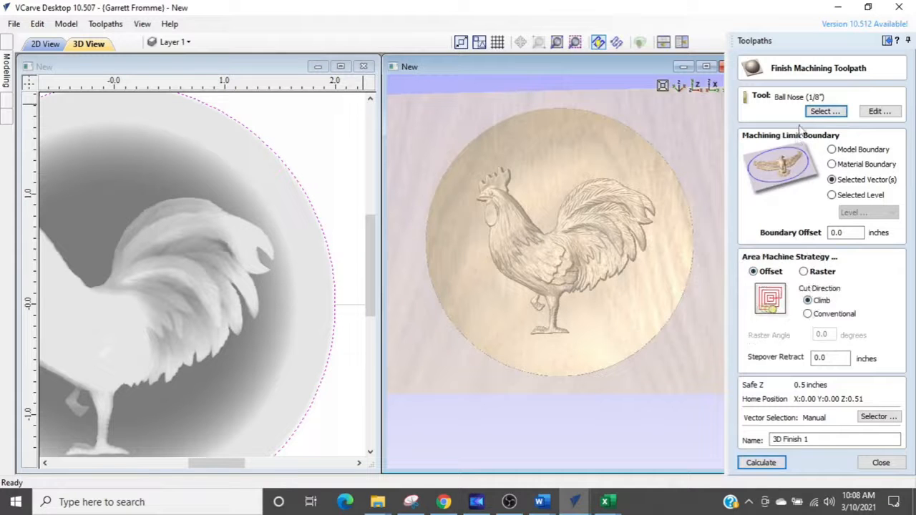
Step: Replace the finishing tool with the Tapered Ball Nose (5.0°, Tip 0.01969 - 1/4") from the tool database
click(819, 112)
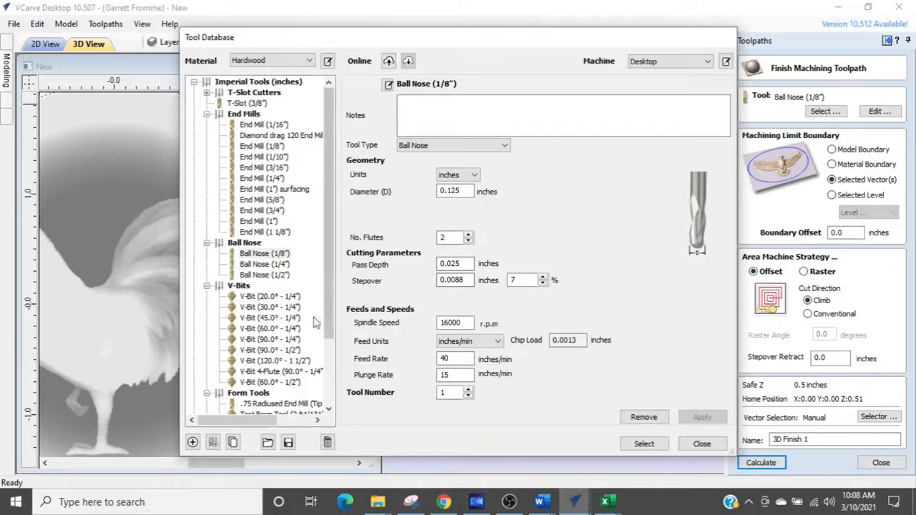
scroll(324, 309, down, 3)
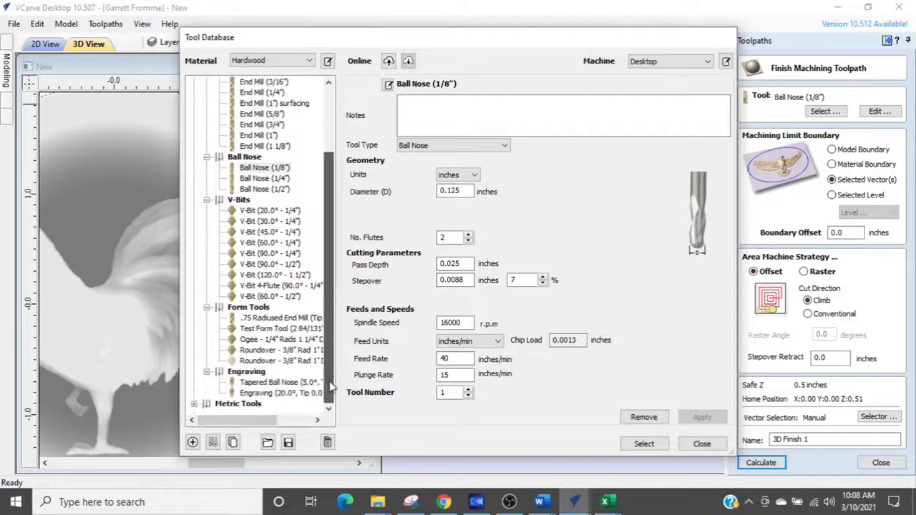
click(281, 383)
click(644, 443)
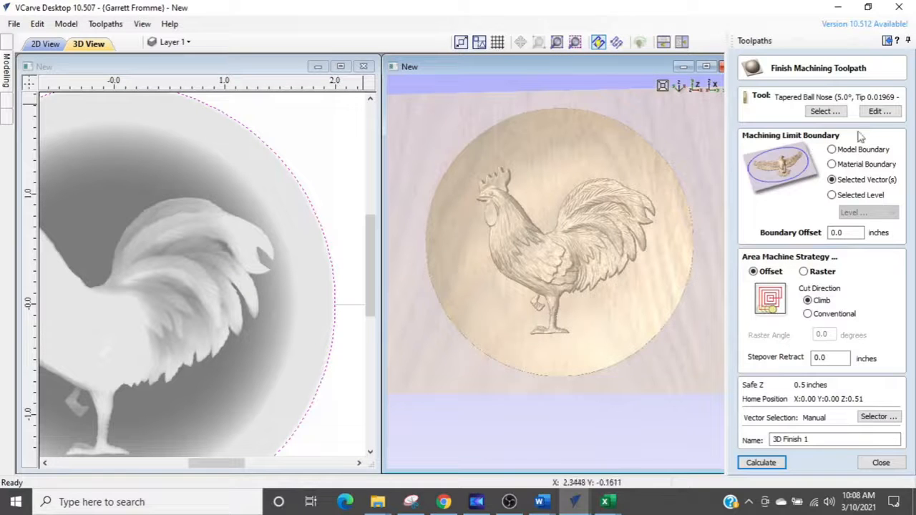
Step: Set the tapered ball nose's feed rate to 45 inches/min and recalculate the 3D Finish 1 toolpath
click(885, 115)
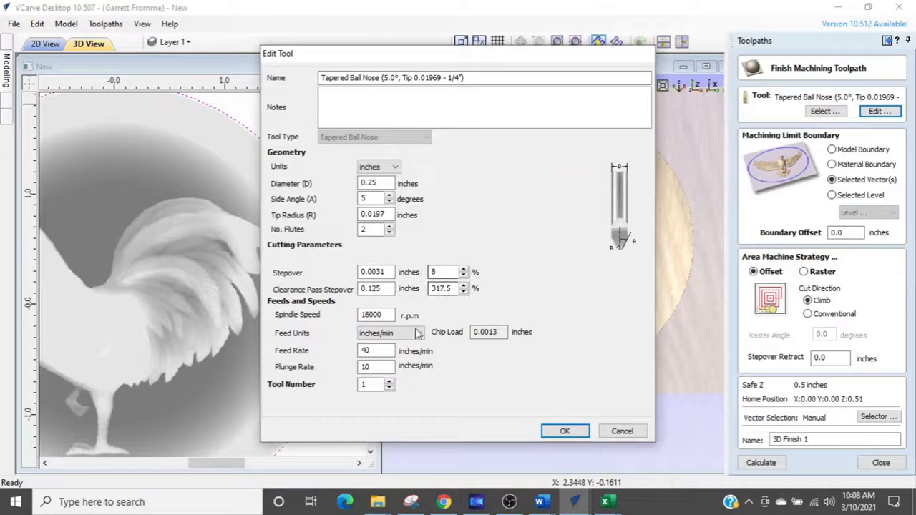
click(562, 430)
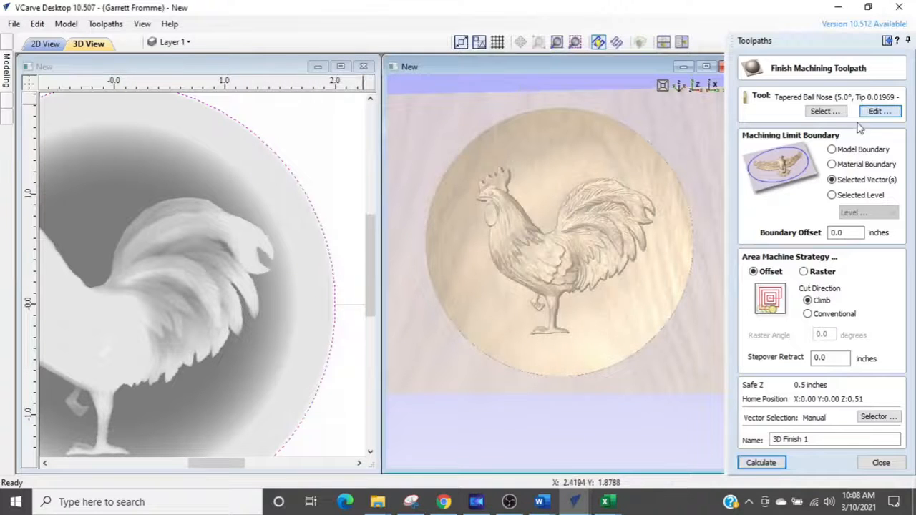
click(880, 111)
double_click(383, 348)
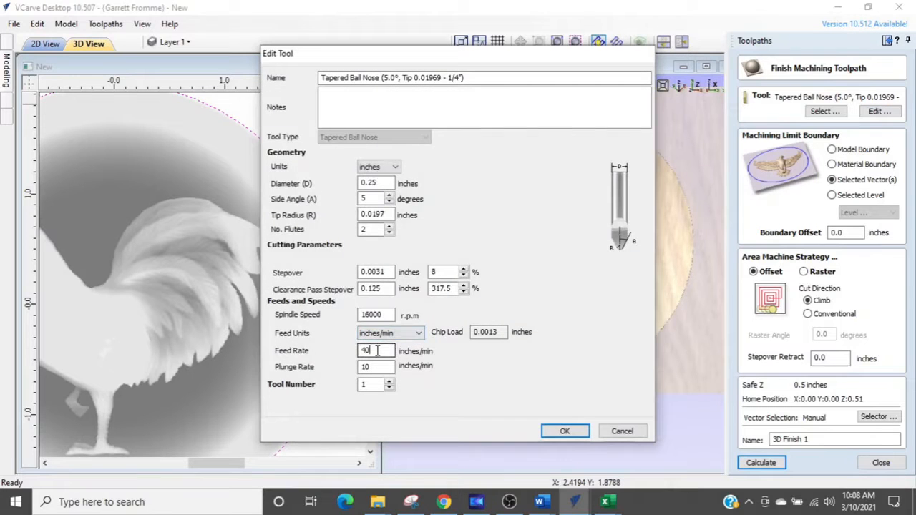
text(4)
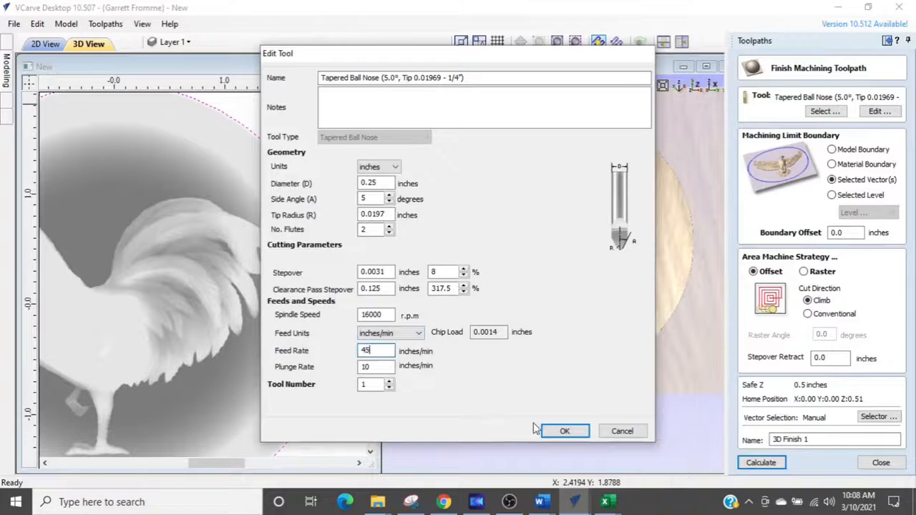
click(563, 431)
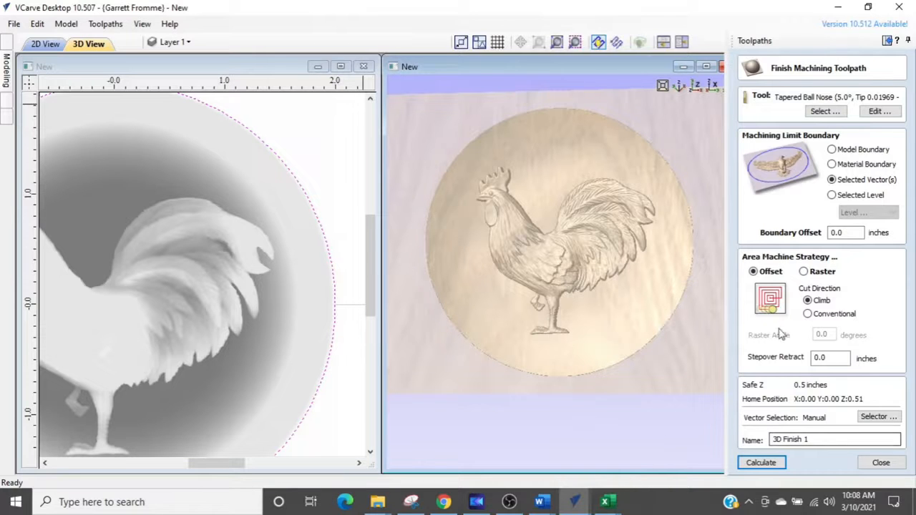
click(761, 463)
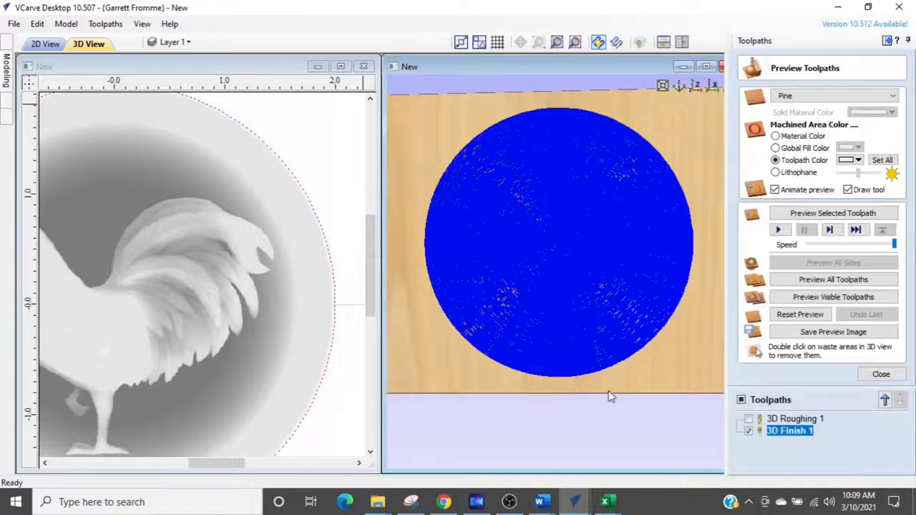
Step: Check the estimated machining time of 3D Finish 1 in the toolpaths summary
click(881, 373)
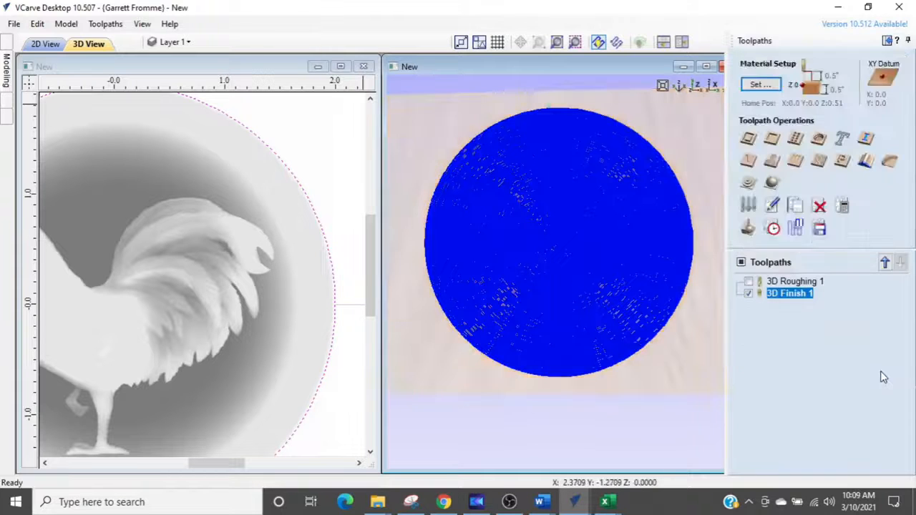
click(772, 230)
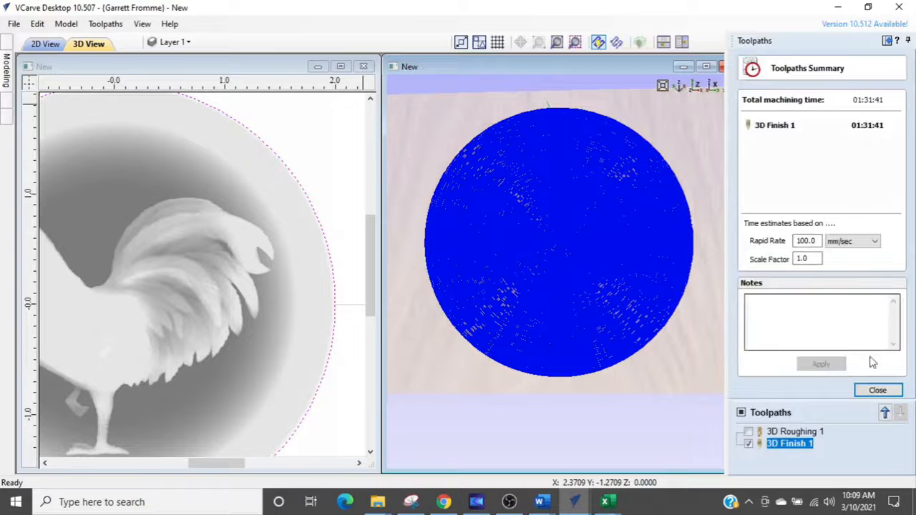
click(877, 391)
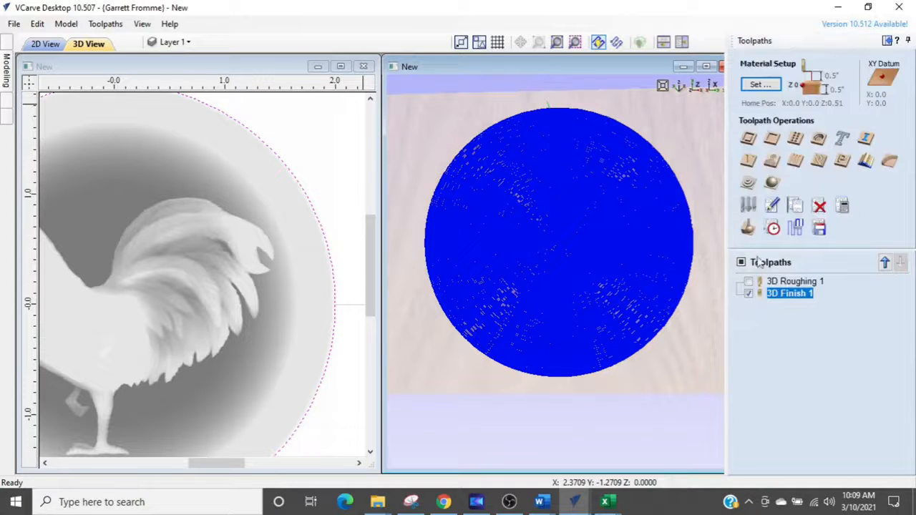
Step: Simulate the 3D Finish 1 toolpath with the tapered ball nose and view the carved rooster up close
click(748, 227)
click(786, 213)
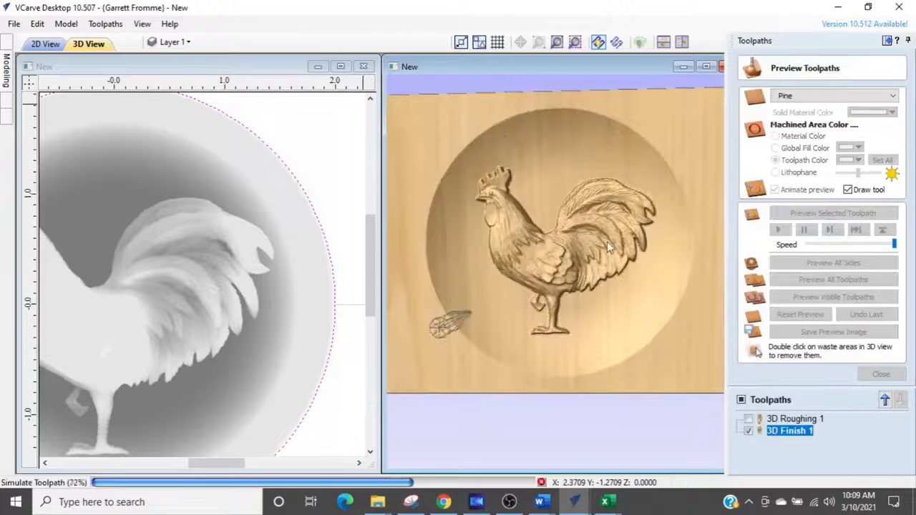
scroll(598, 229, up, 4)
middle_drag(598, 230, 605, 274)
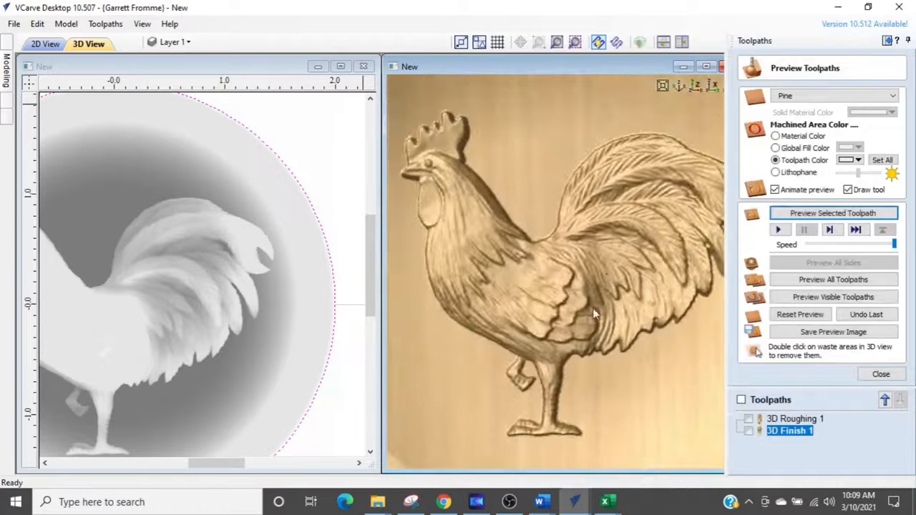
Step: Switch to Snipping Tool and compare the earlier rooster snip side by side with the tapered ball nose simulation
click(411, 501)
drag(634, 16, 282, 4)
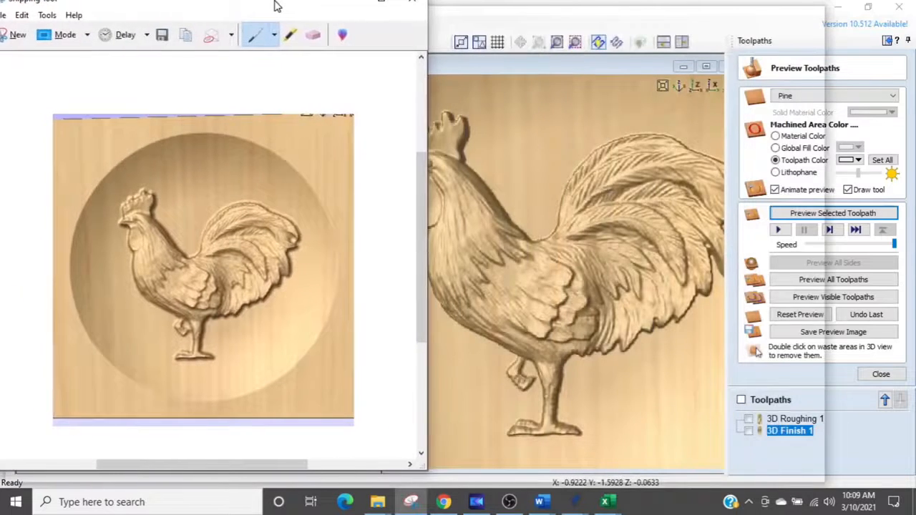
double_click(283, 4)
double_click(582, 15)
drag(623, 29, 350, 18)
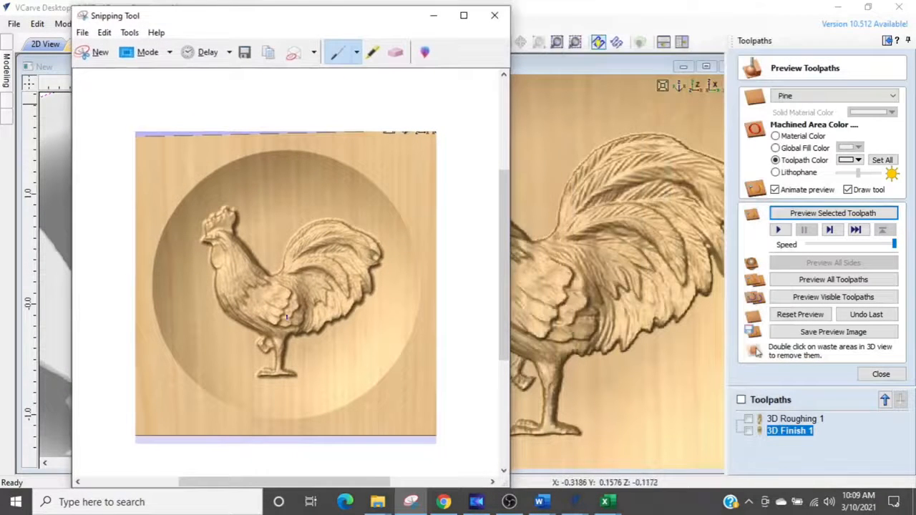
drag(241, 16, 645, 29)
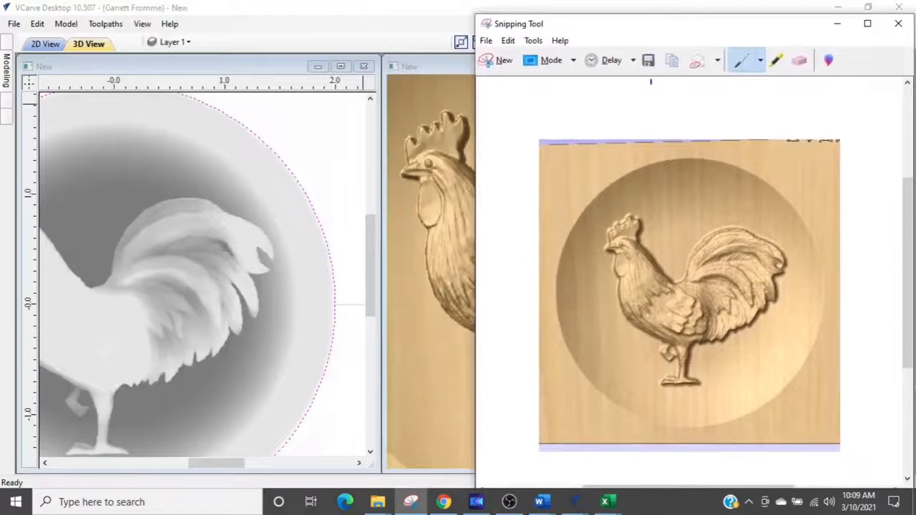
scroll(433, 276, up, 3)
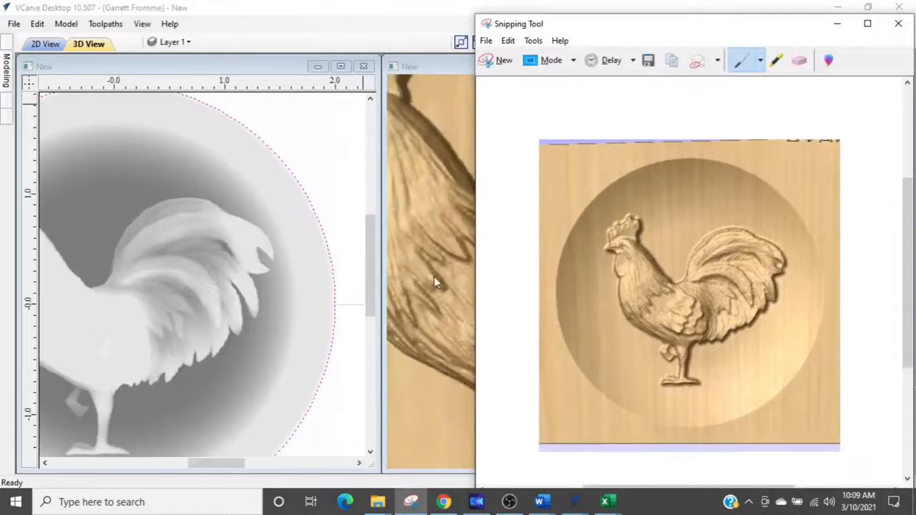
scroll(443, 210, down, 2)
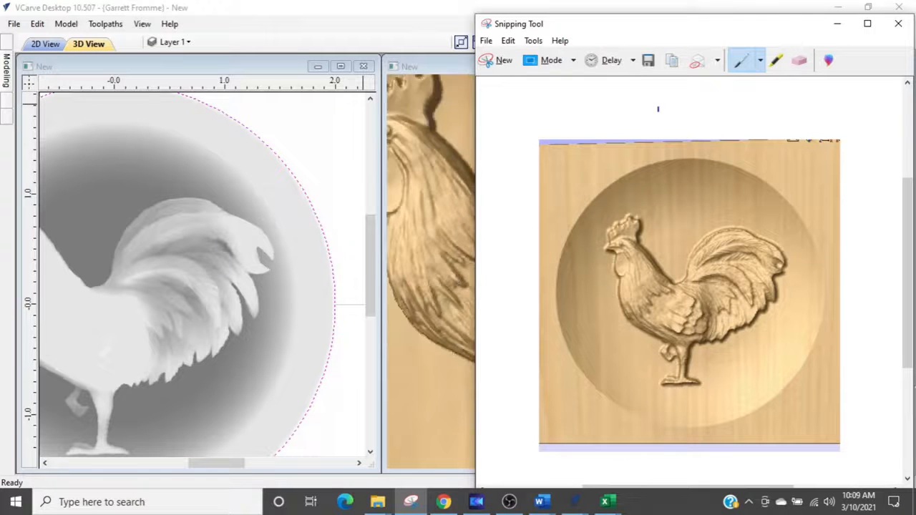
click(800, 10)
Step: Examine the simulated rooster's feather, body, leg and dish detail up close and as a whole
scroll(540, 261, down, 2)
scroll(540, 261, up, 4)
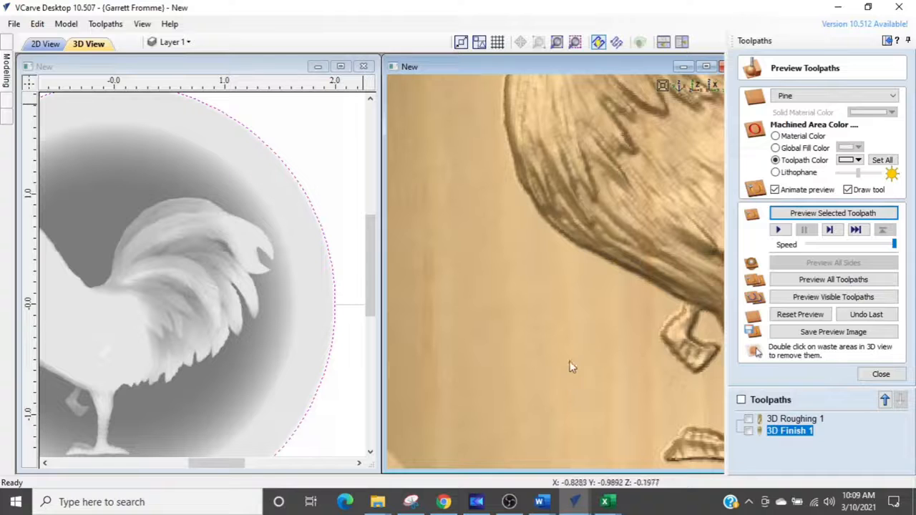
scroll(556, 364, down, 1)
scroll(556, 360, down, 4)
middle_drag(608, 261, 501, 286)
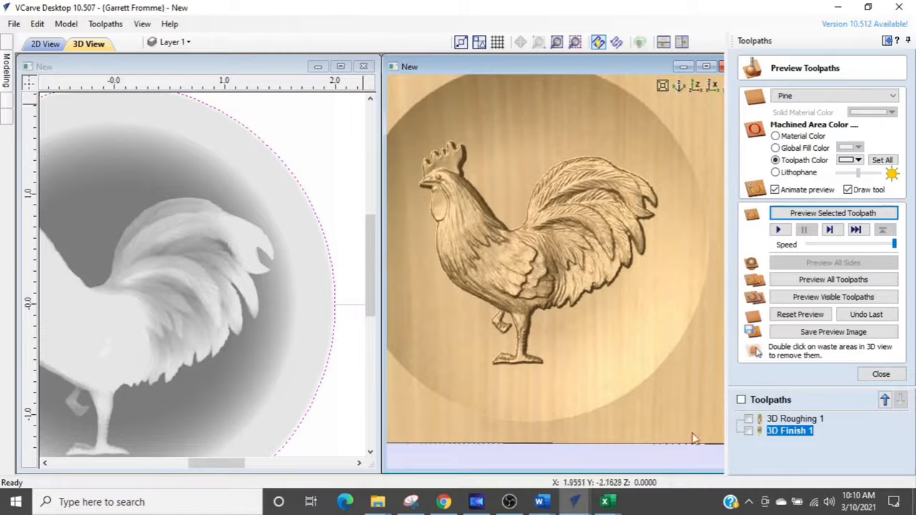
scroll(481, 280, up, 1)
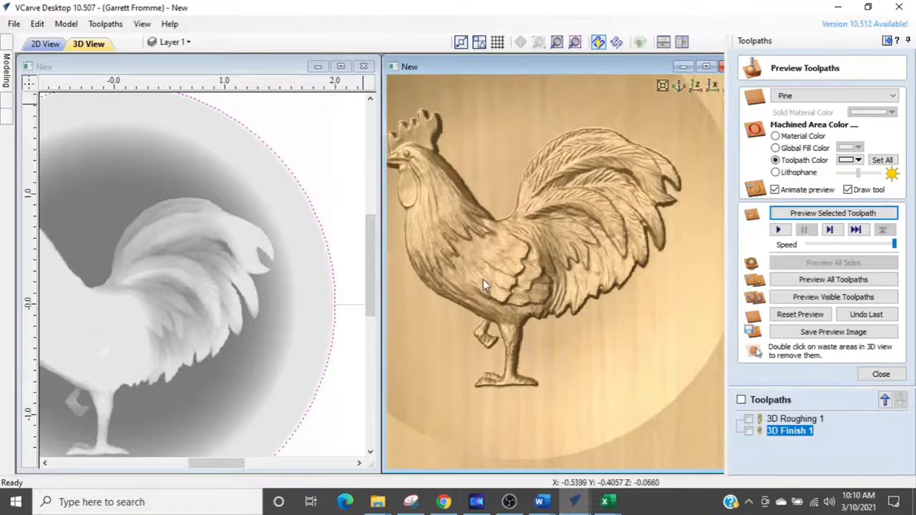
middle_drag(481, 280, 547, 252)
scroll(503, 287, down, 1)
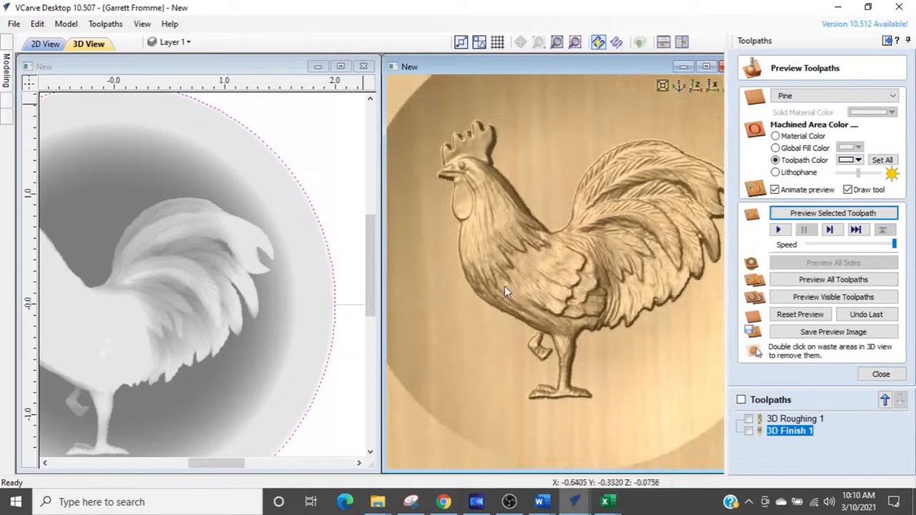
scroll(504, 287, down, 1)
scroll(549, 279, down, 1)
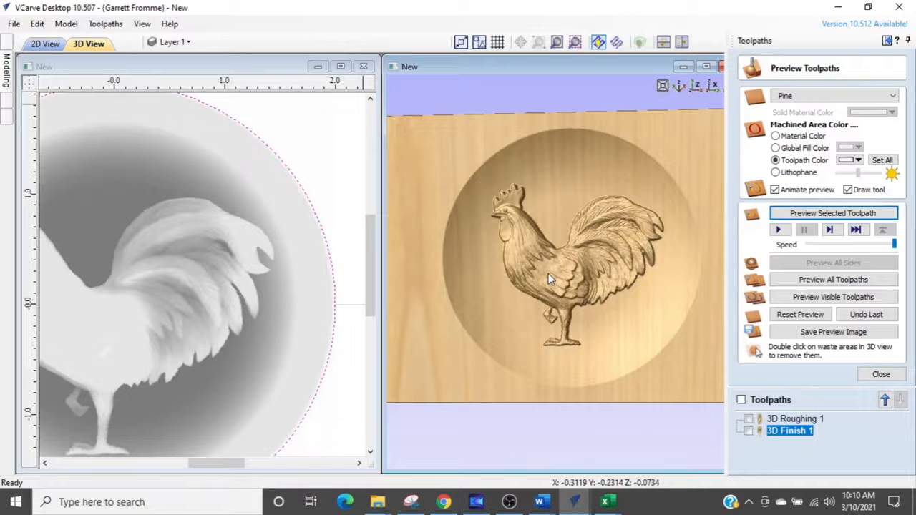
Step: Look at the earlier rooster snip in Snipping Tool again, return to VCarve and dismiss the USB drive notification and window
click(415, 505)
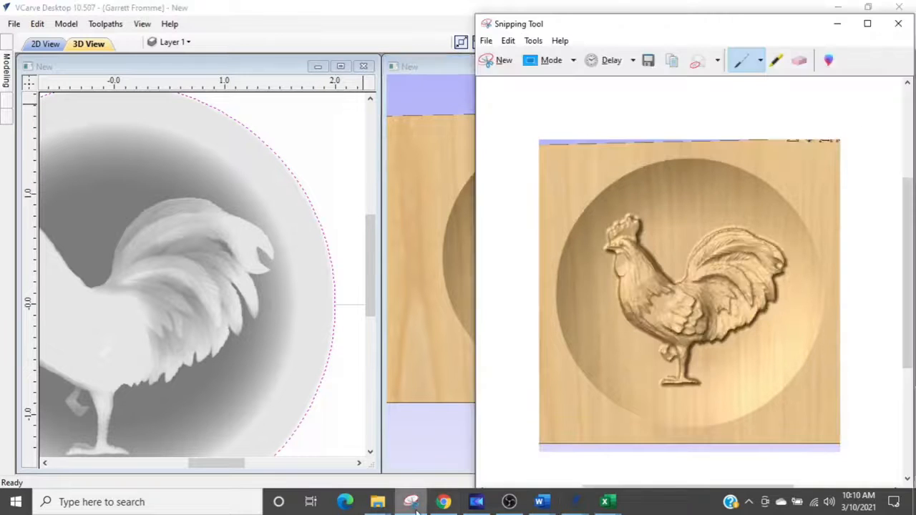
click(443, 462)
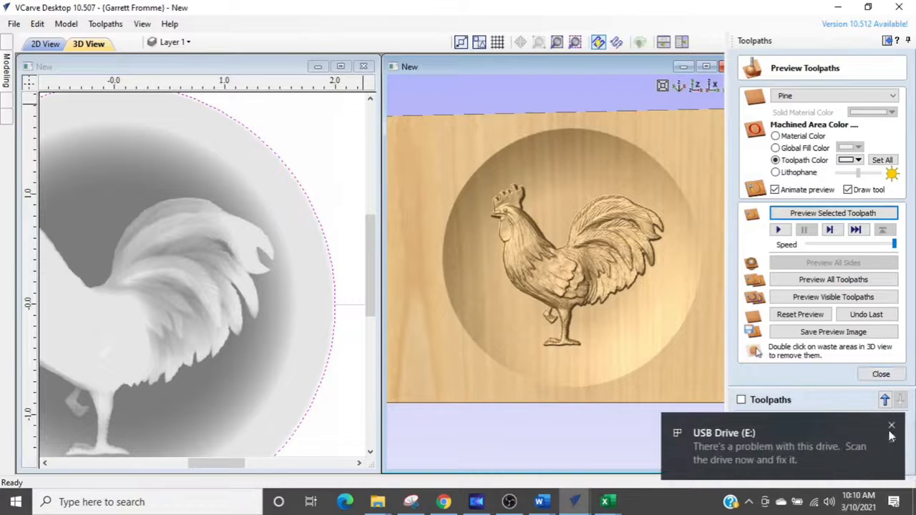
click(893, 427)
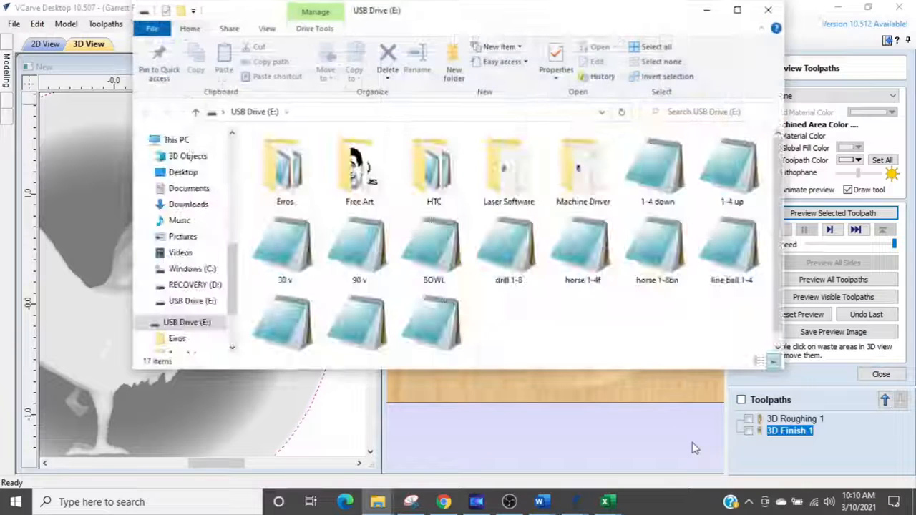
click(709, 444)
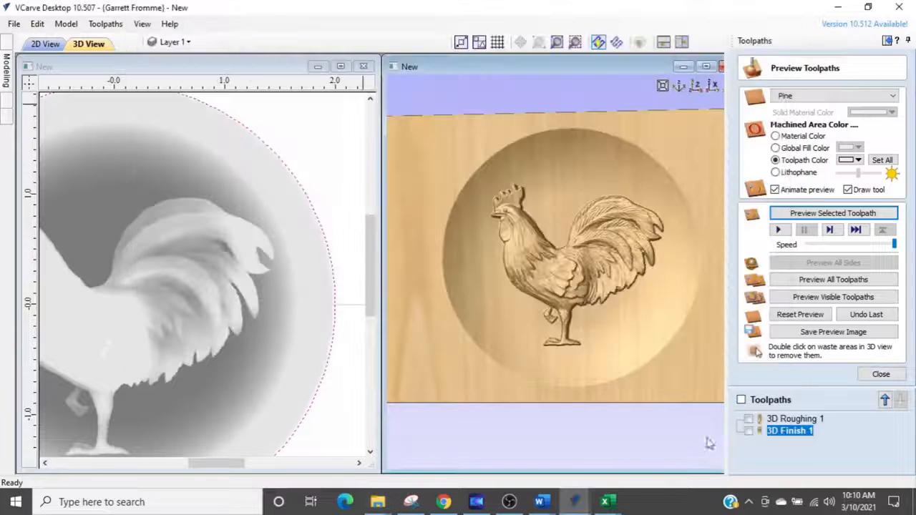
Step: Close the toolpath preview and set saving to output both visible toolpaths to multiple files, with grouping turned off
click(879, 375)
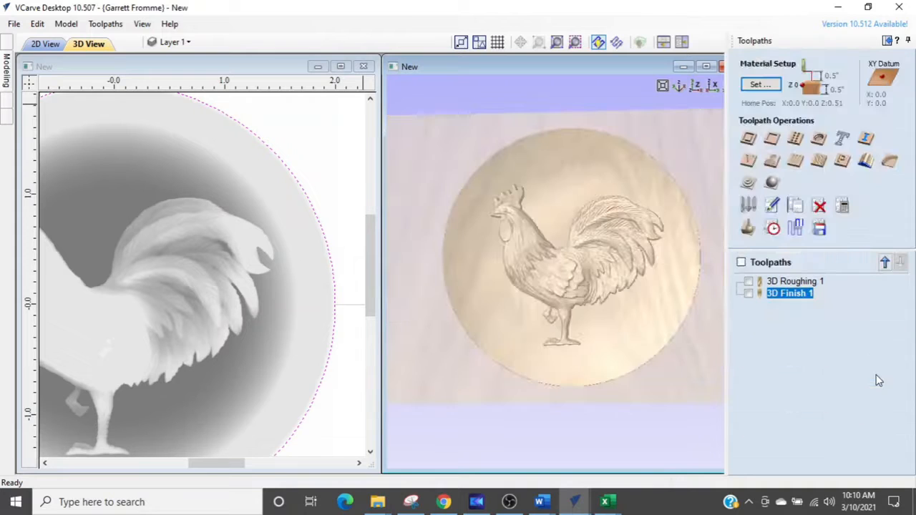
click(819, 229)
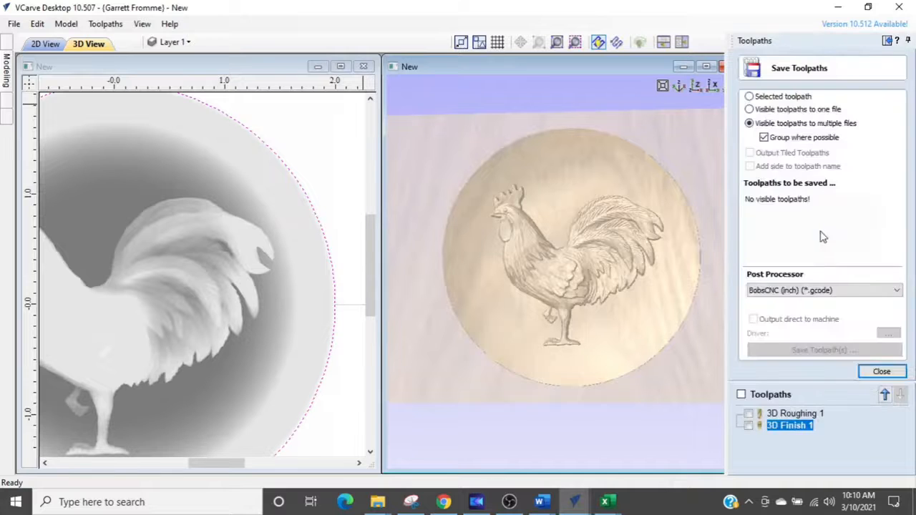
click(764, 138)
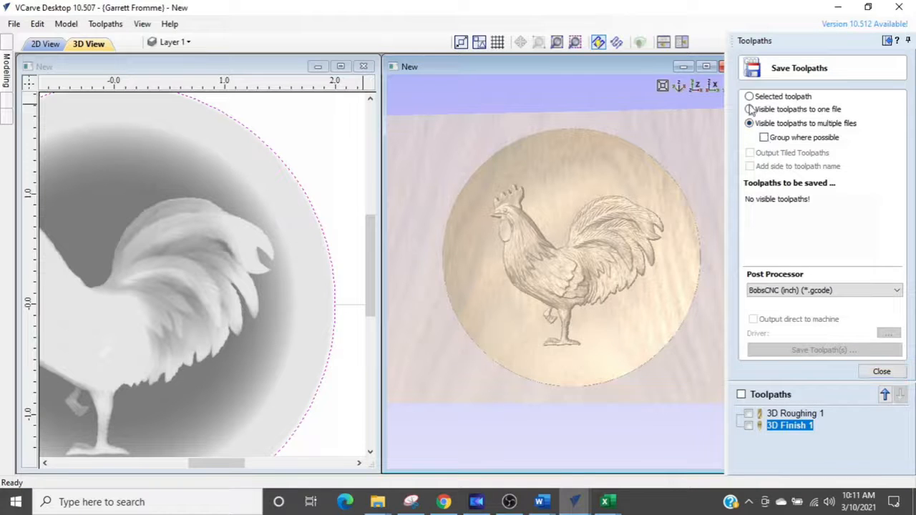
click(749, 124)
click(741, 395)
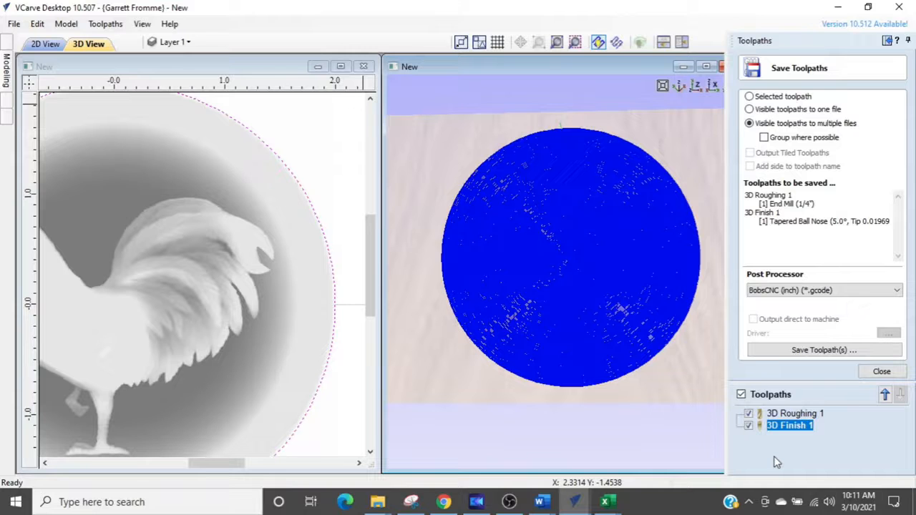
Step: Save the roughing and finish toolpaths to USB Drive (E:) under the name 3D Roughing 1, using the BobsCNC (inch) (*.gcode) post processor
click(839, 295)
click(794, 353)
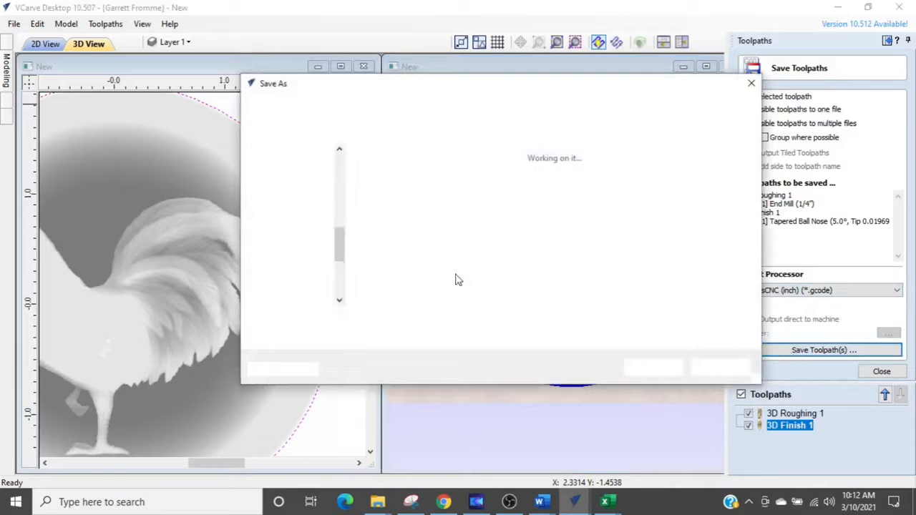
scroll(312, 267, down, 3)
scroll(312, 267, down, 1)
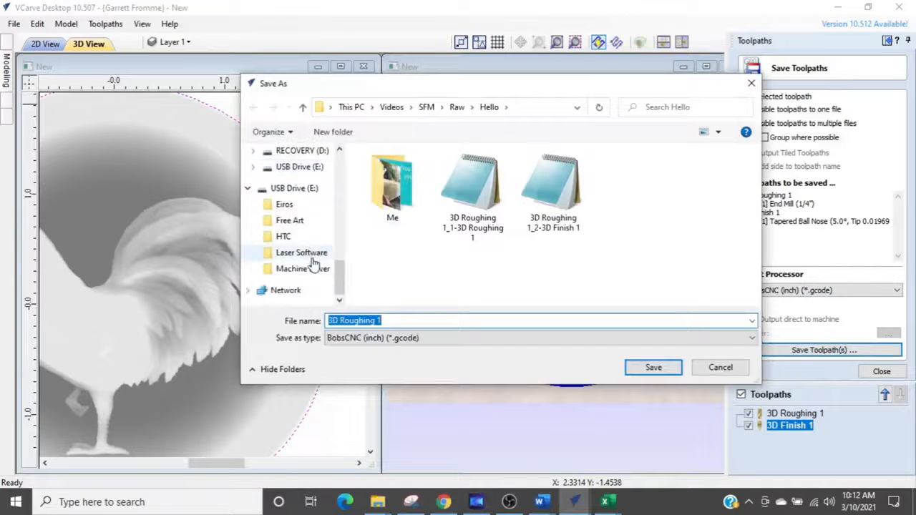
click(293, 188)
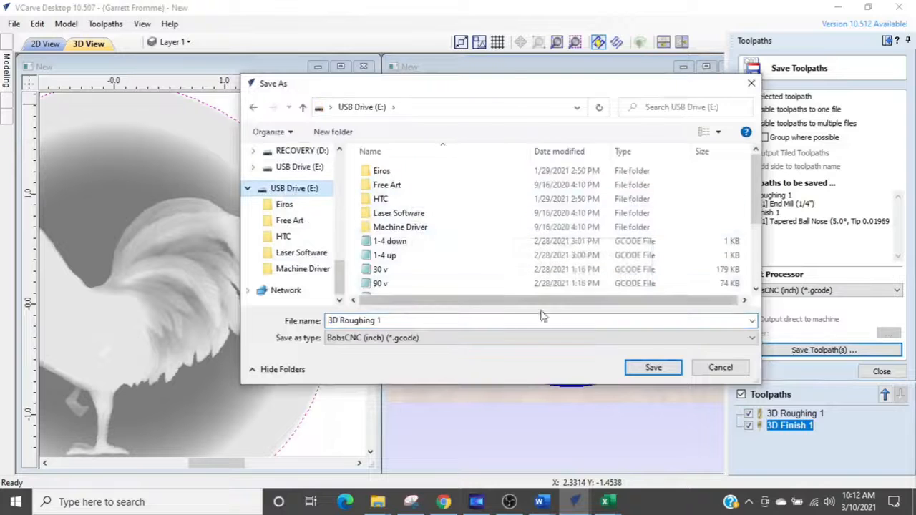
click(401, 320)
click(400, 317)
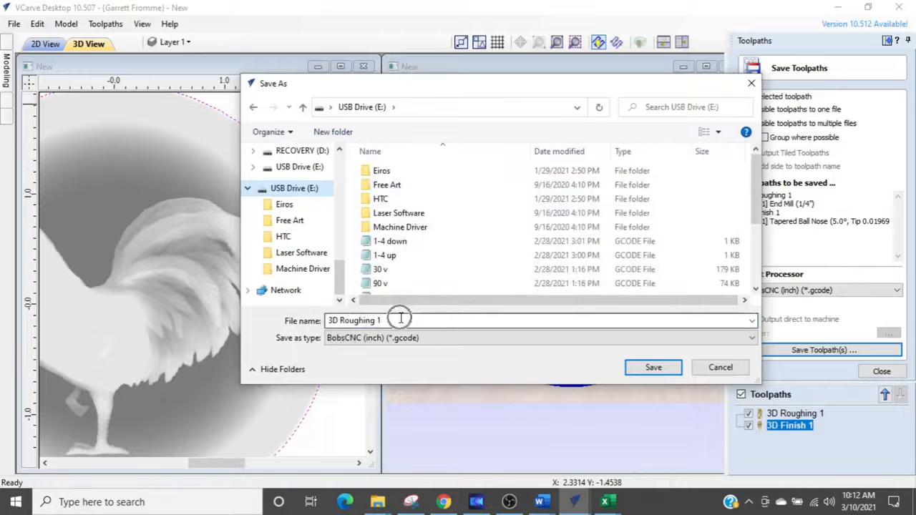
click(814, 431)
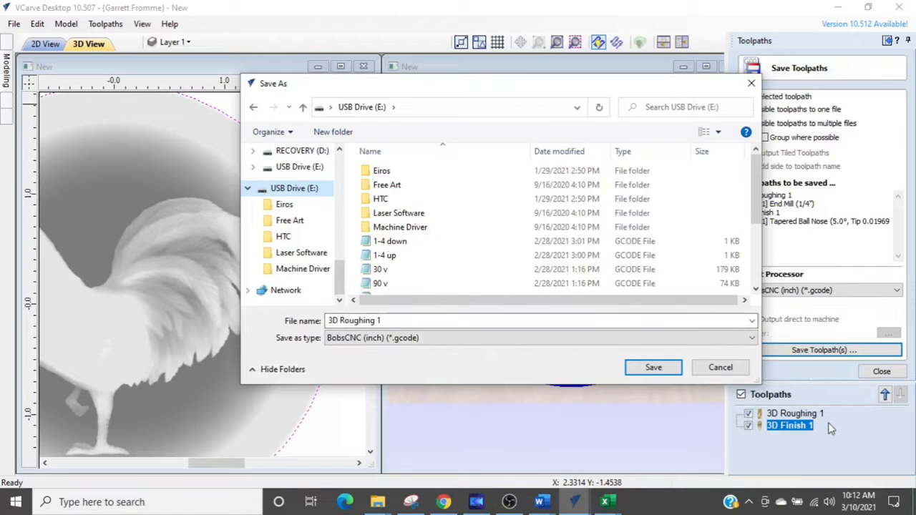
key(ctrl)
key(ctrl)
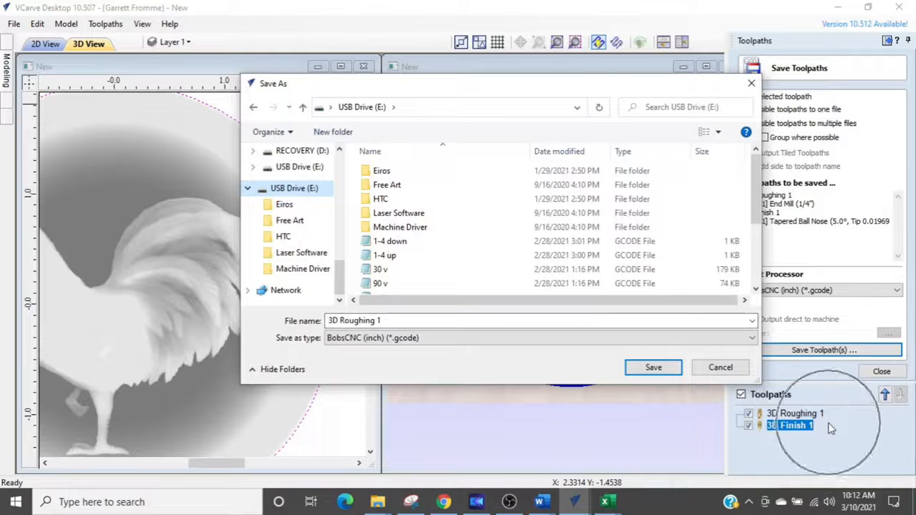
key(ctrl)
key(ctrl)
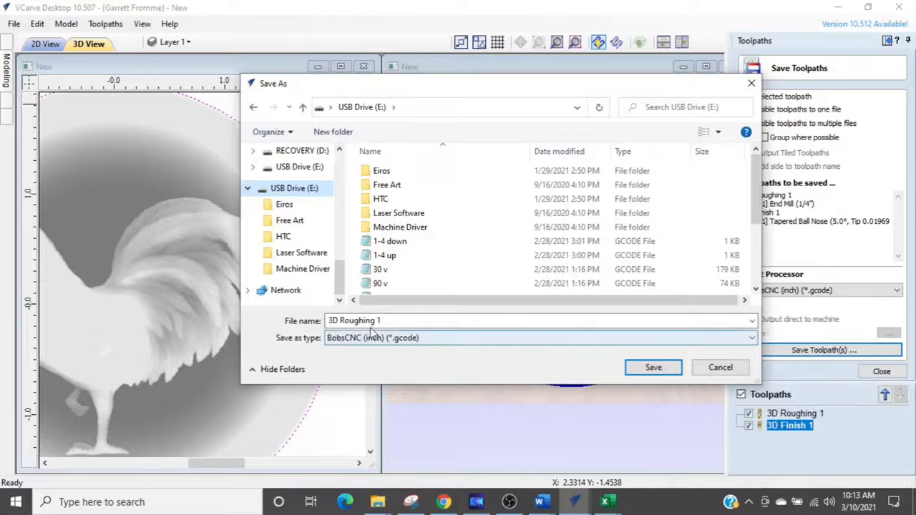
click(641, 371)
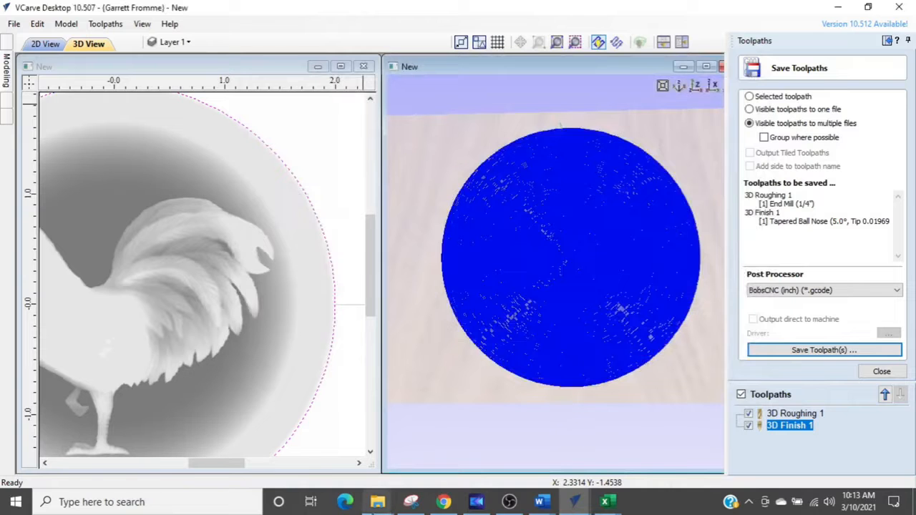
Step: Switch to File Explorer and check the saved roughing and finish G-code files on USB Drive (E:)
mouse_move(378, 501)
click(586, 460)
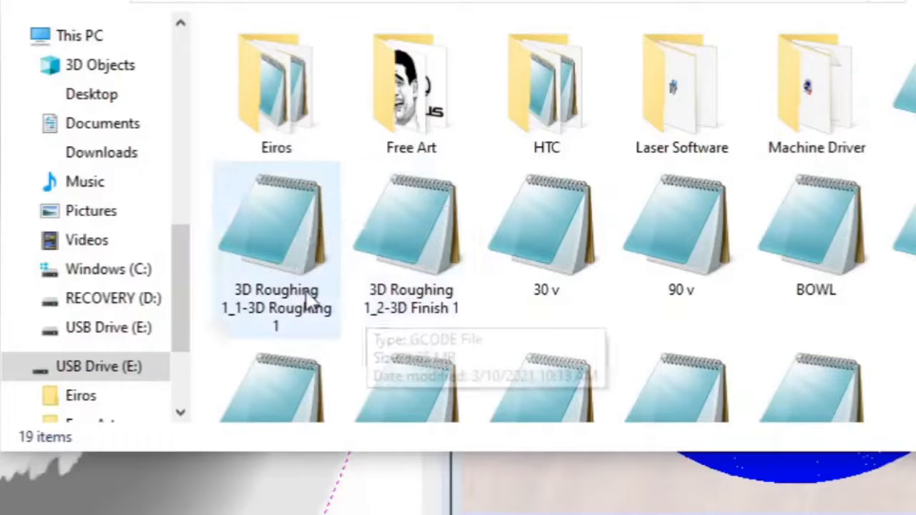
click(259, 307)
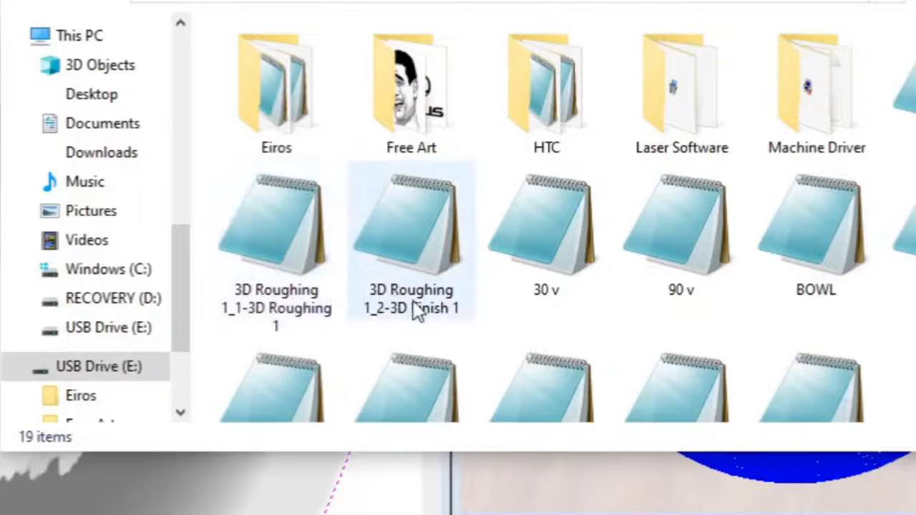
click(365, 311)
click(266, 331)
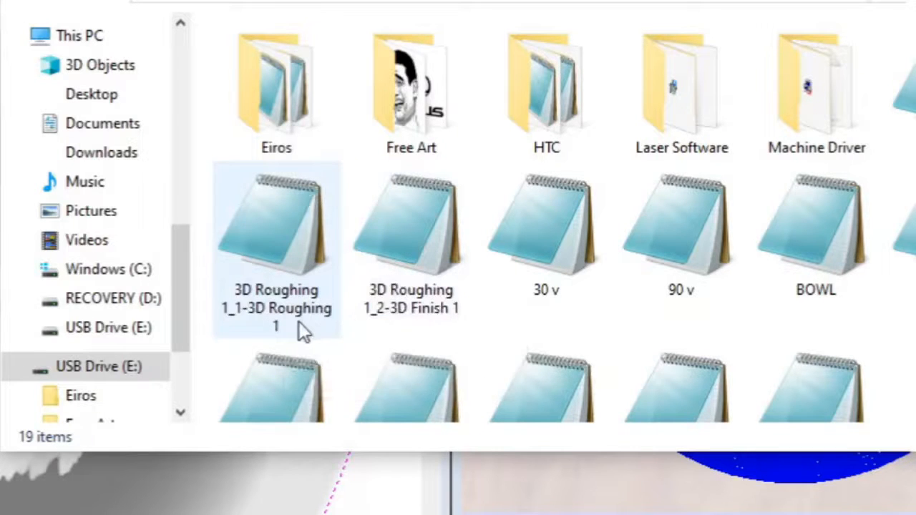
click(409, 325)
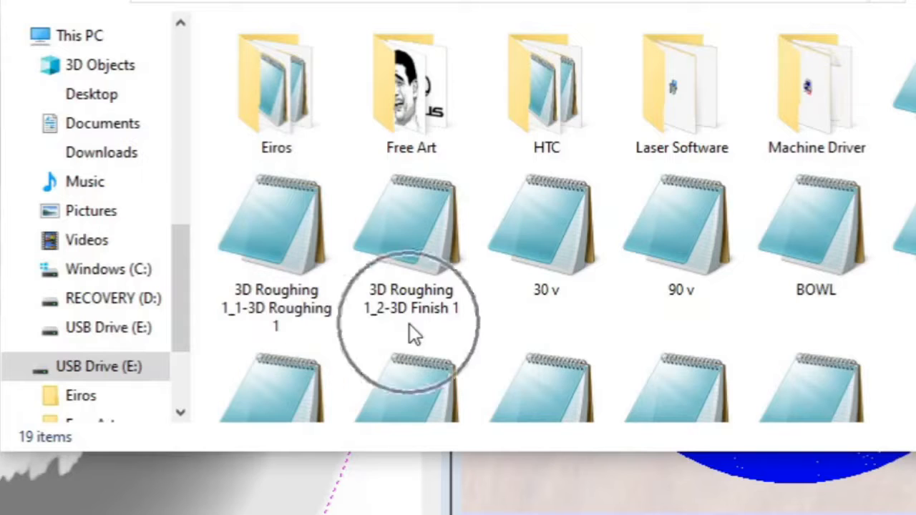